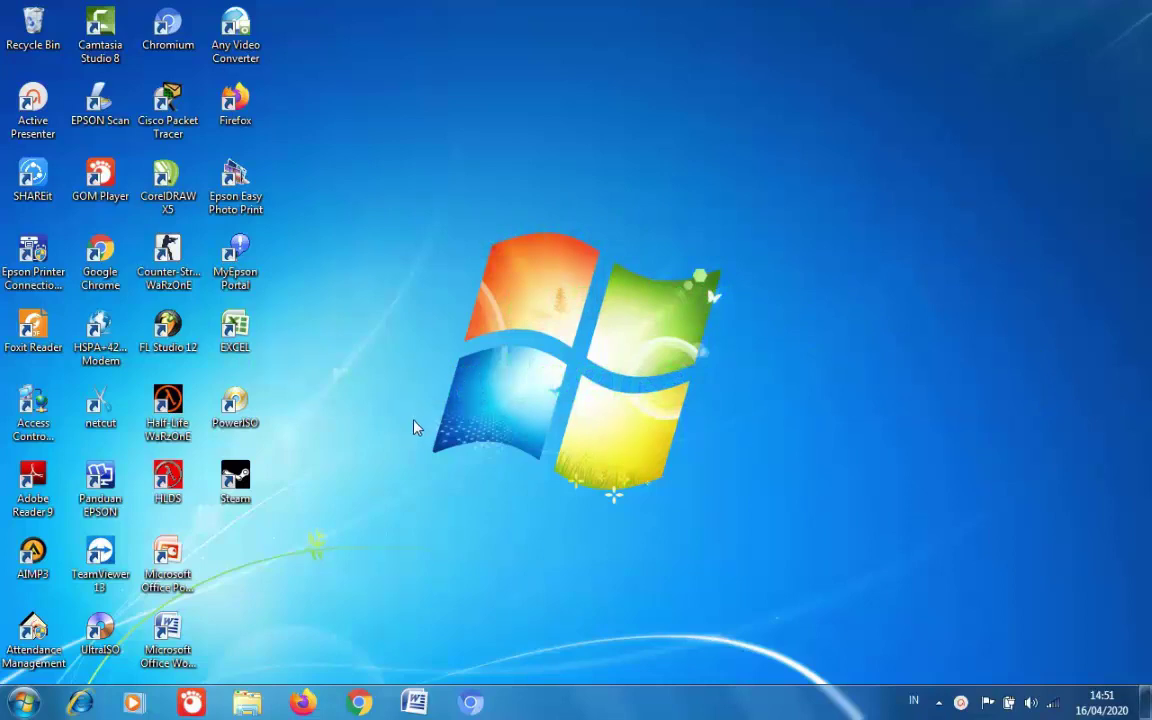
- Launch Excel and open the recent workbook 81
double_click(245, 334)
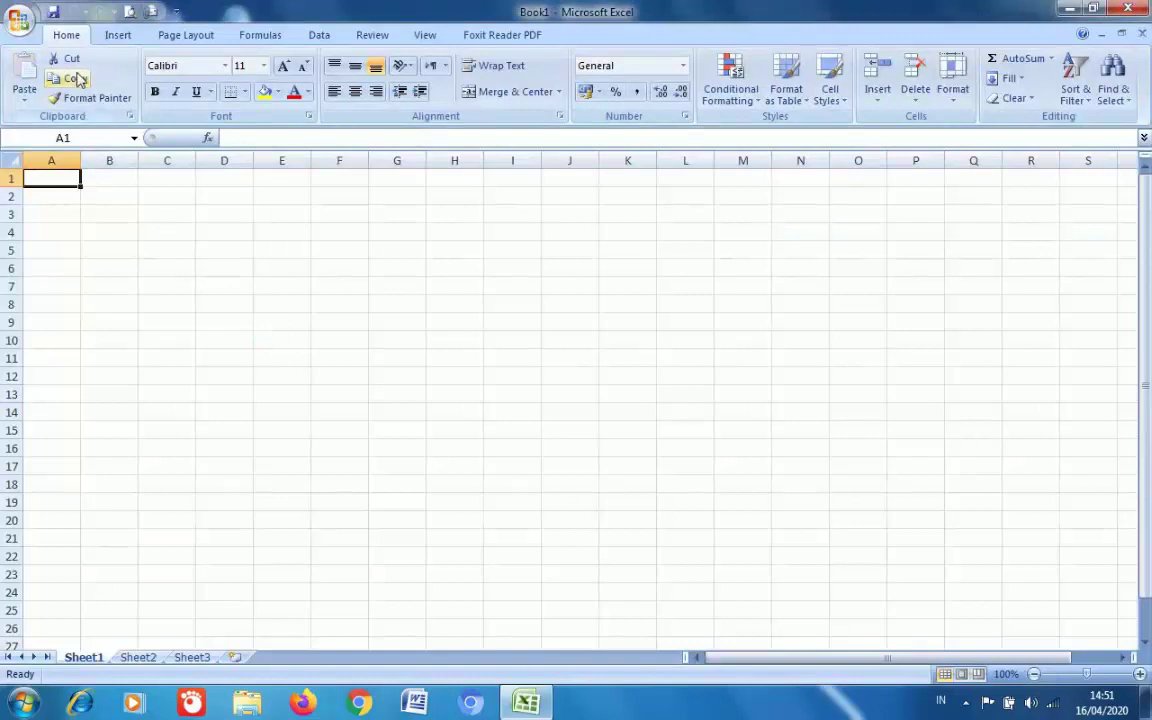
click(21, 30)
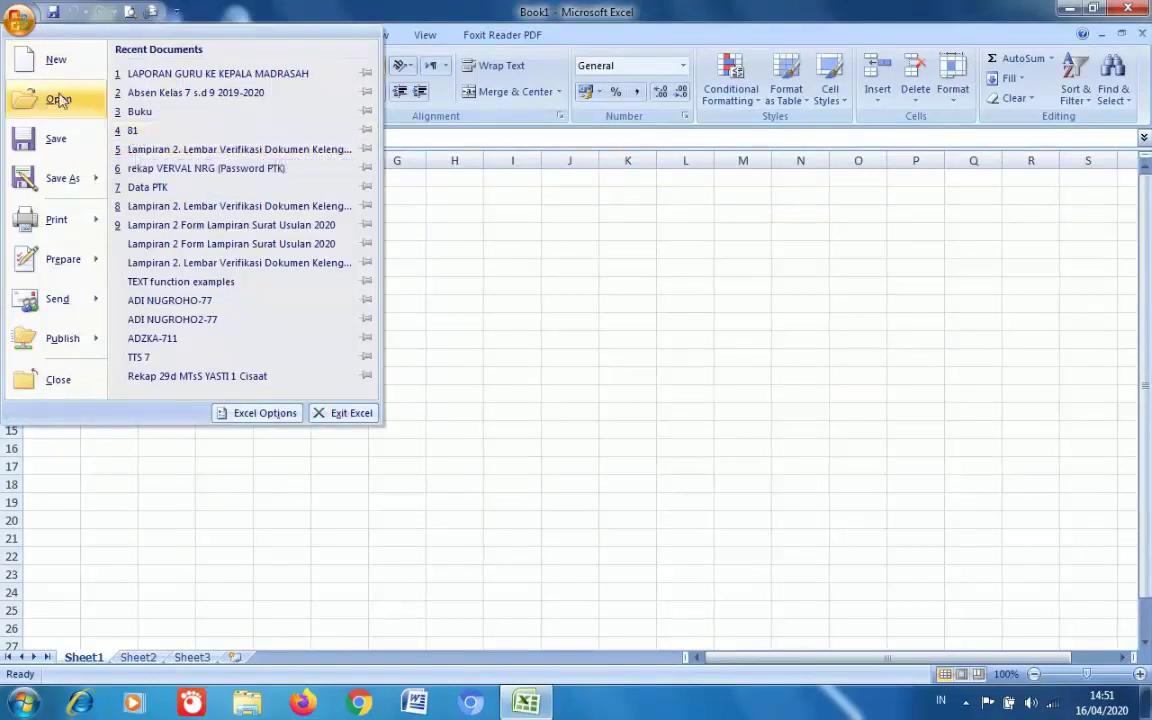
click(17, 21)
click(17, 21)
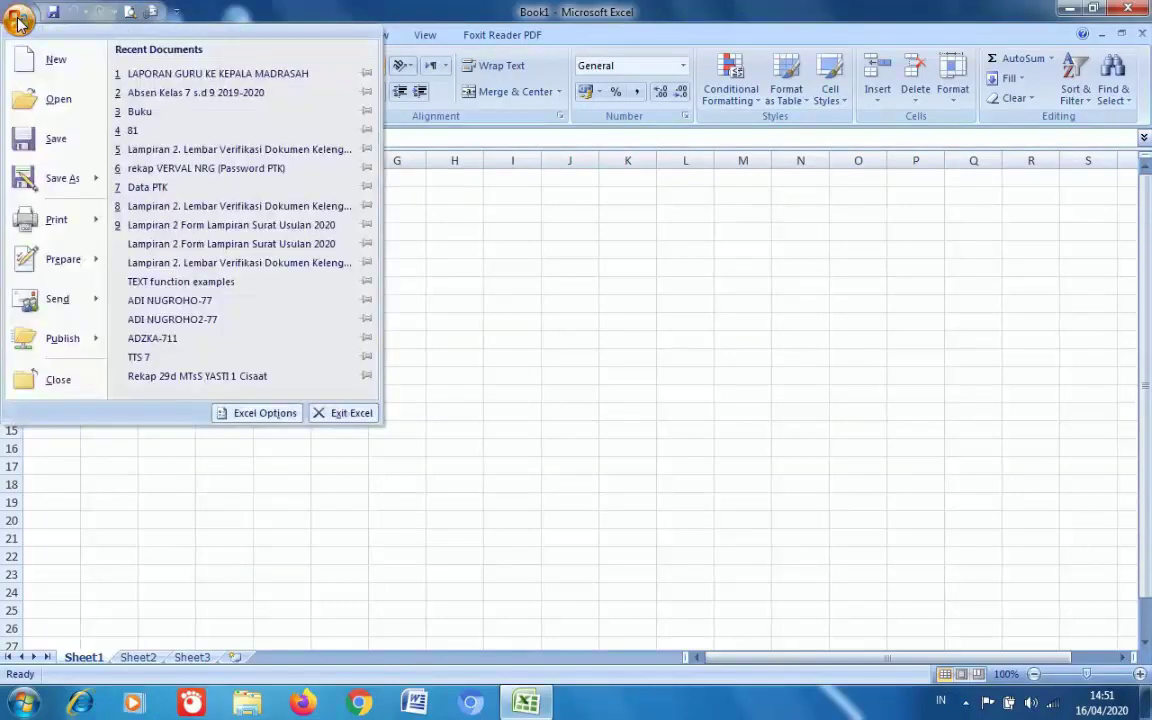
click(17, 21)
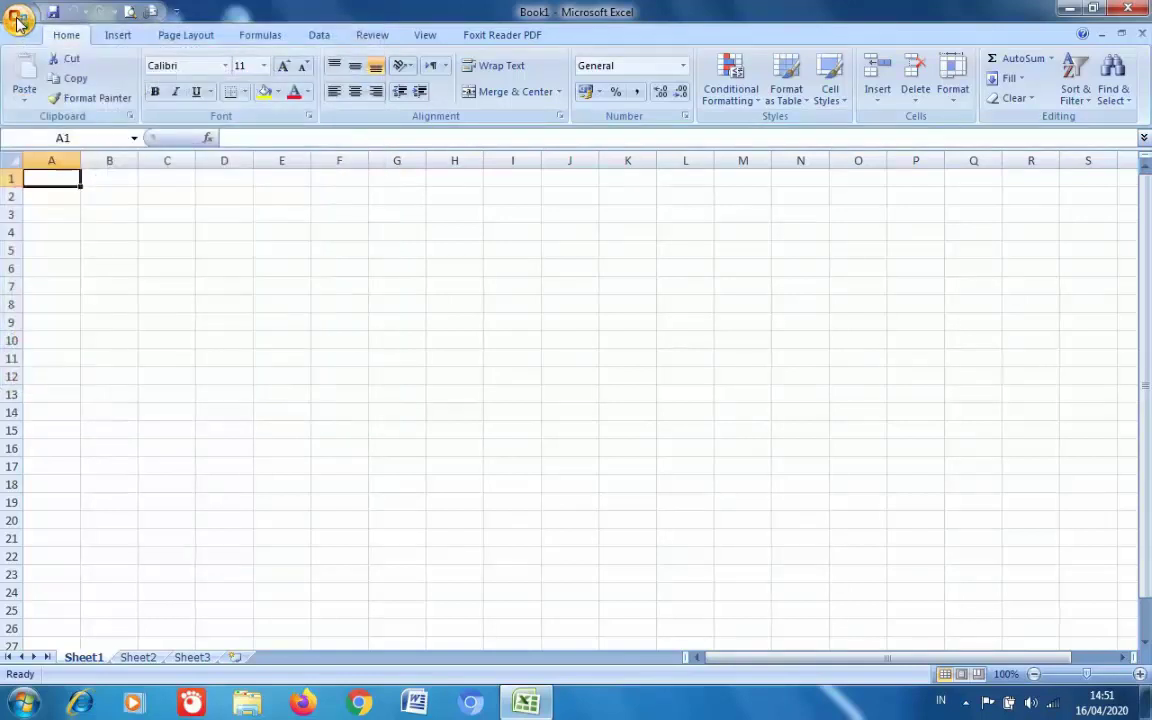
click(17, 21)
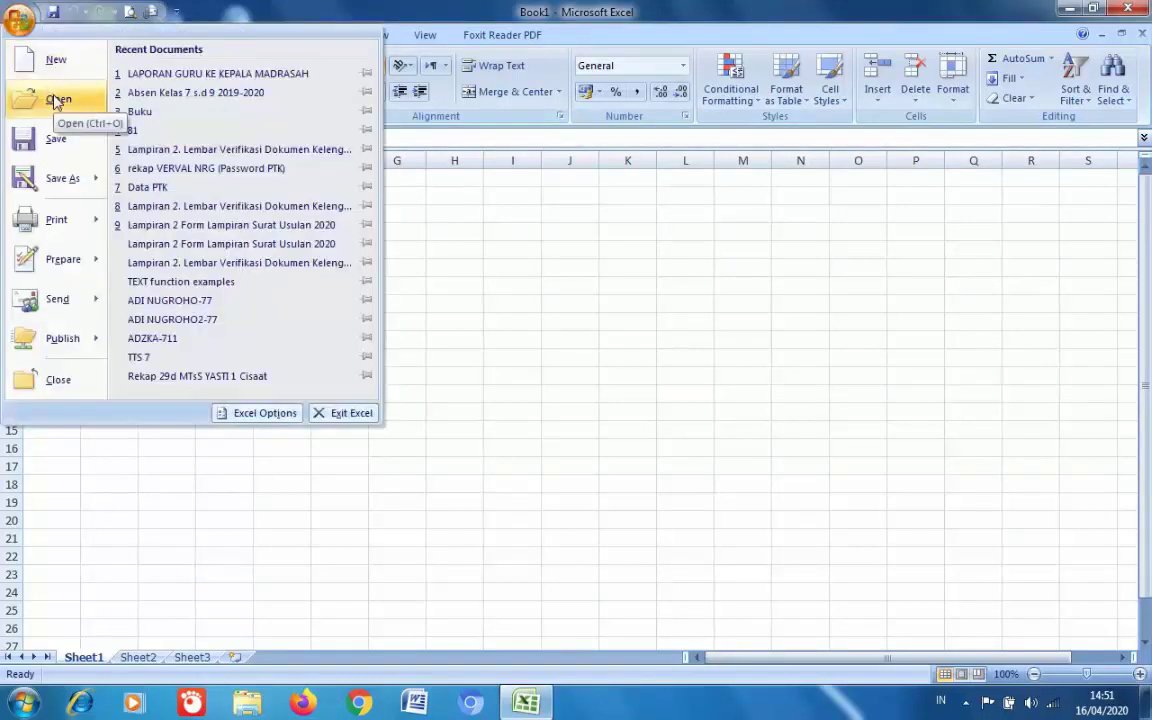
click(181, 135)
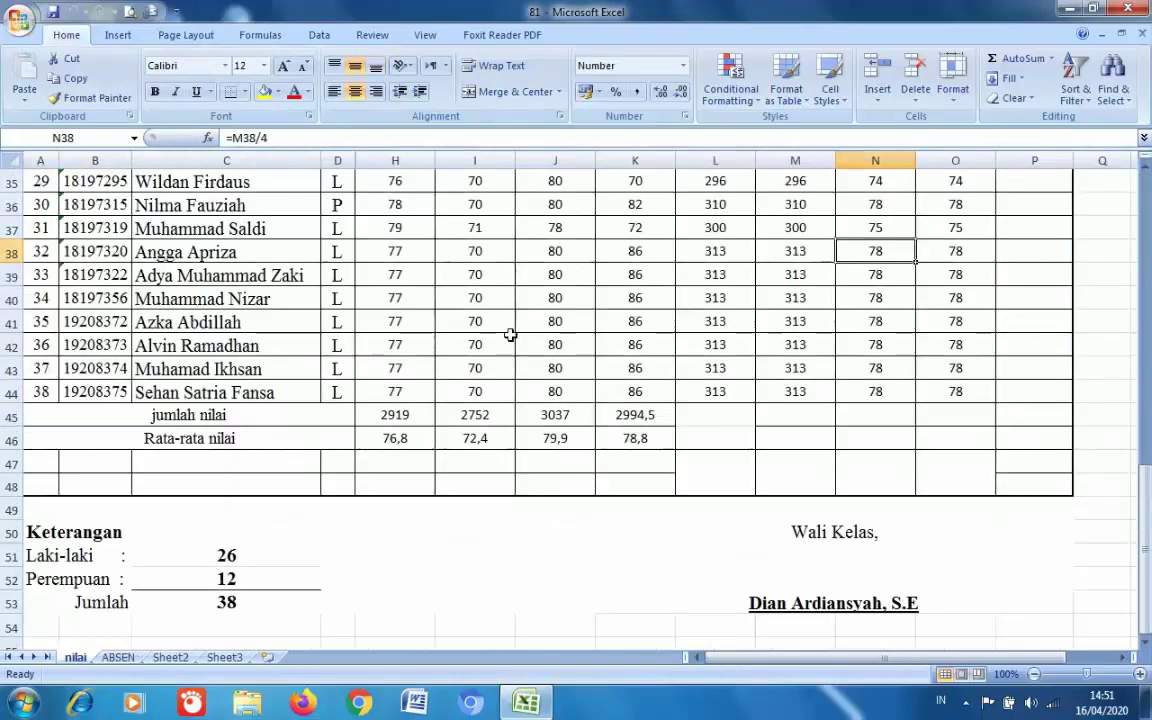
- Unhide columns E, F and G between the L/P and MATEMATIKA columns on the nilai sheet
drag(1144, 527, 1149, 281)
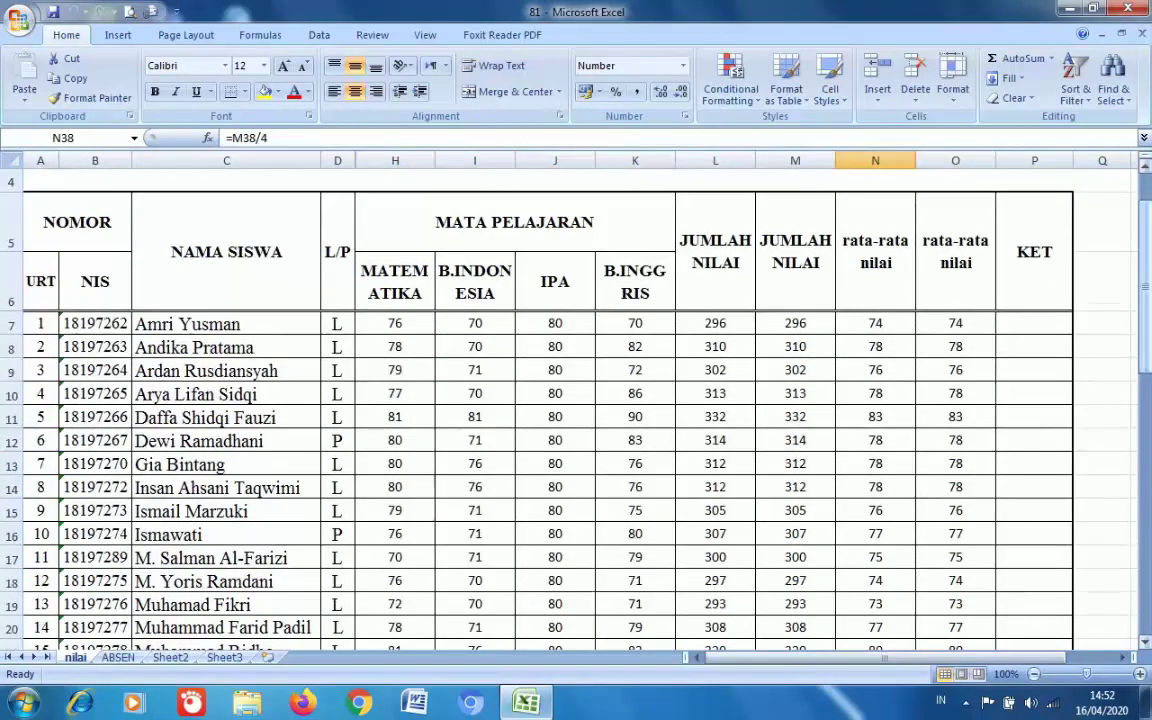
double_click(359, 158)
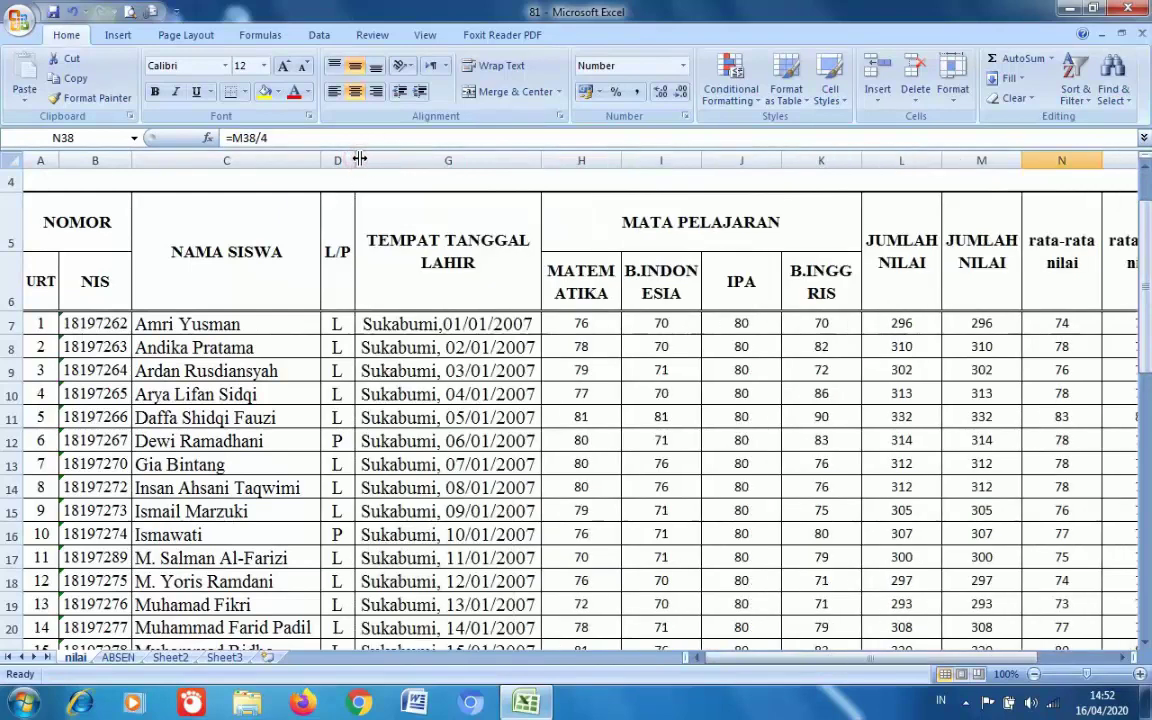
drag(359, 158, 359, 158)
double_click(359, 158)
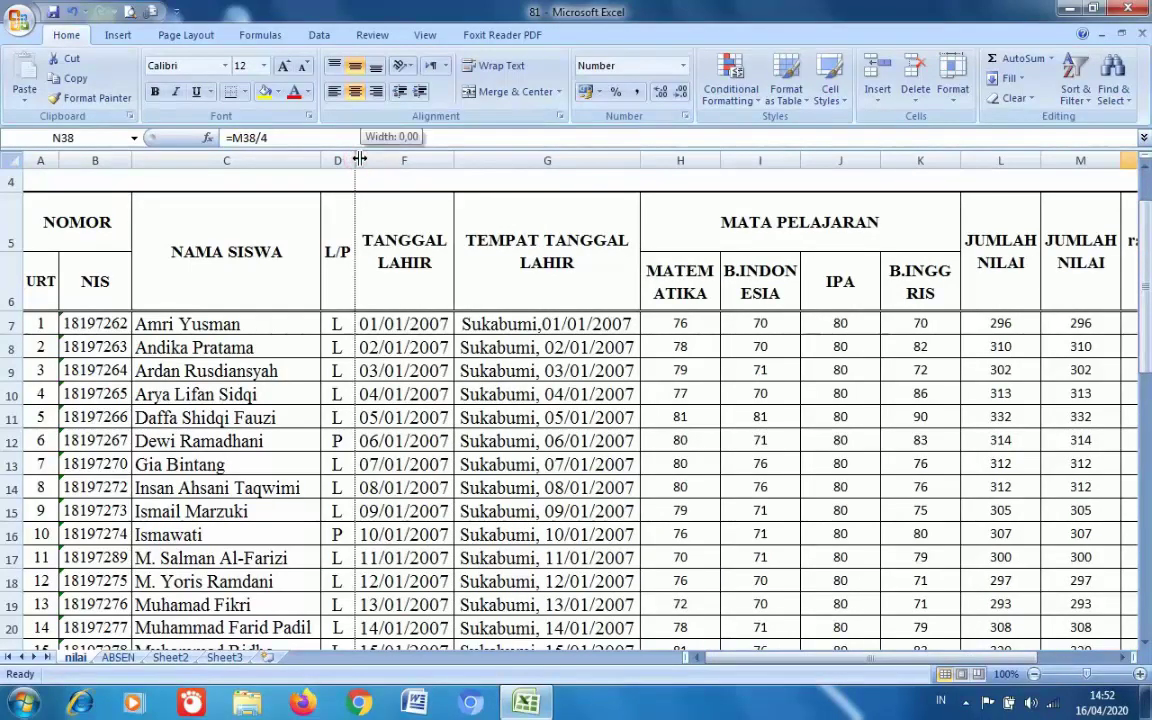
double_click(359, 158)
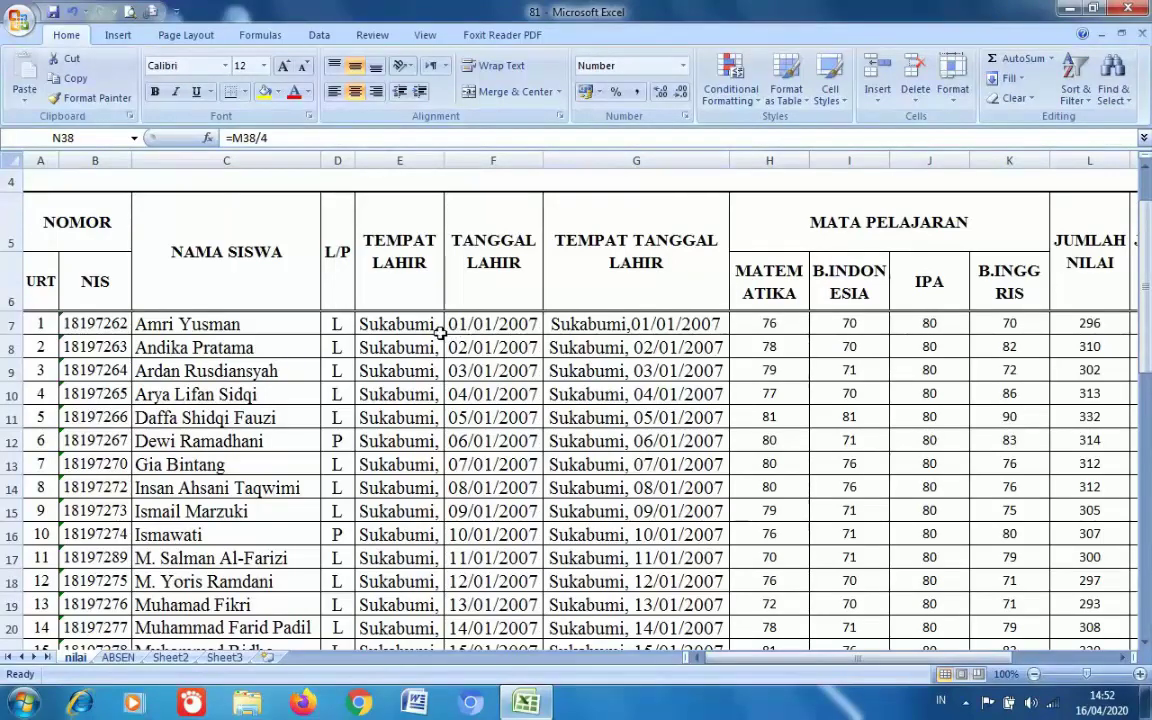
- Examine the TEMPAT LAHIR and TANGGAL LAHIR entries in row 7 and the formula combining them in G7
click(366, 216)
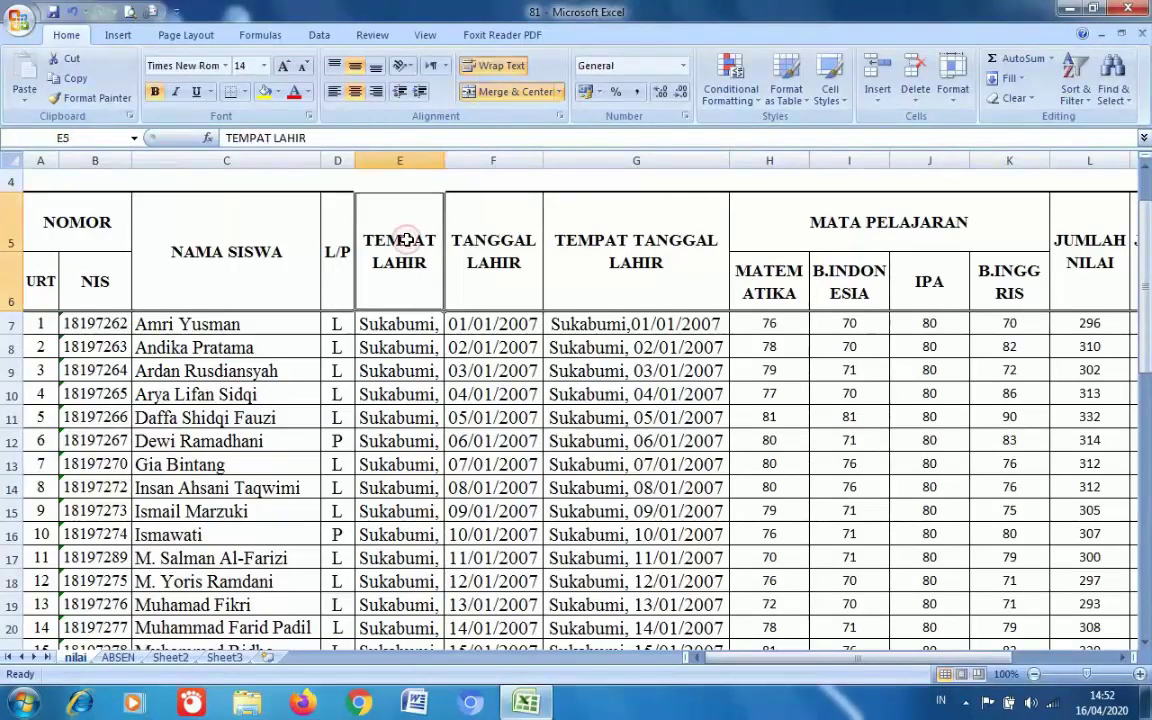
click(490, 260)
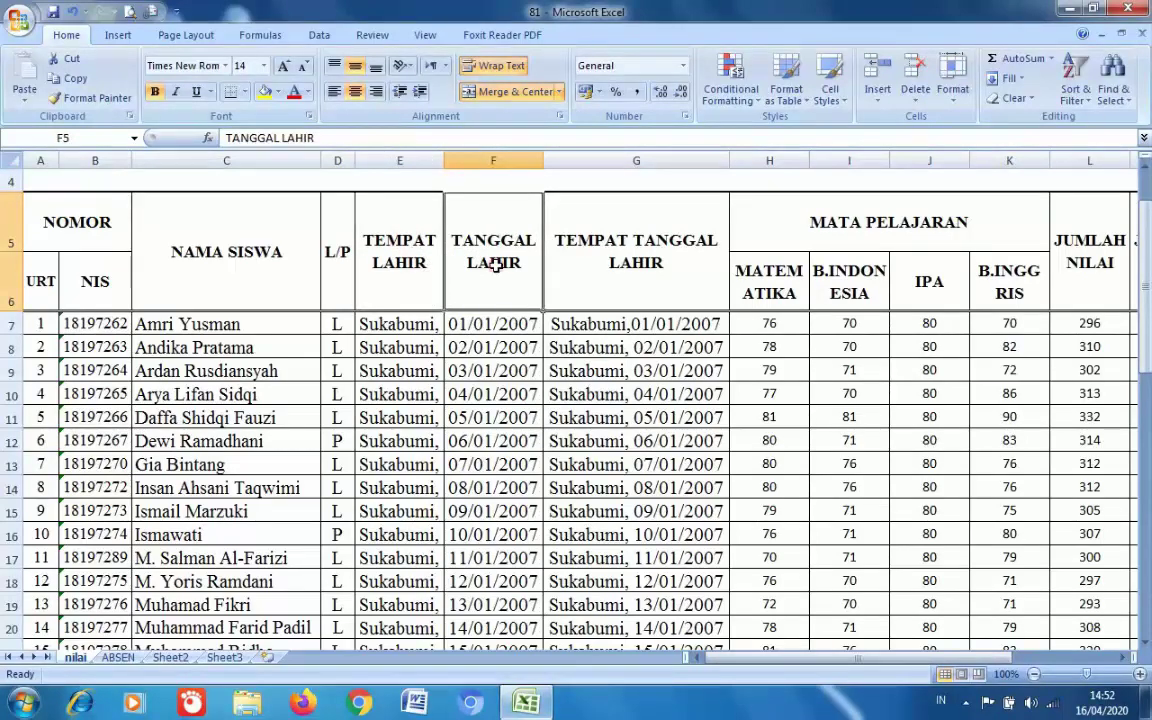
click(370, 323)
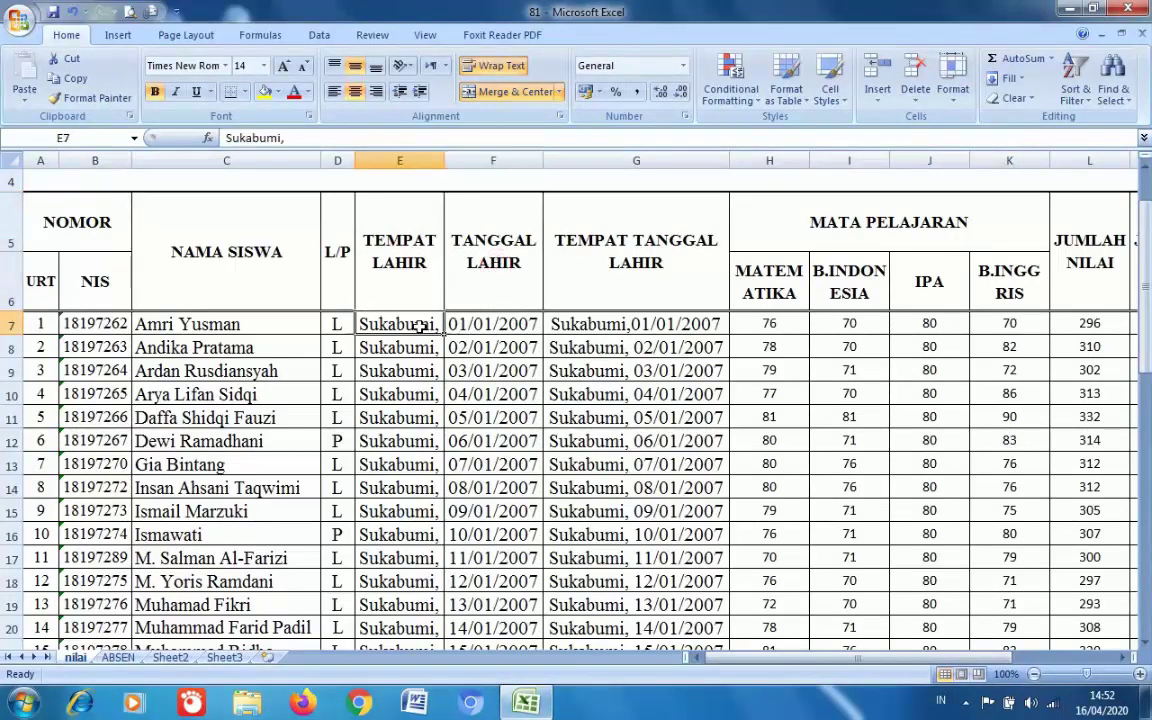
click(473, 320)
click(621, 266)
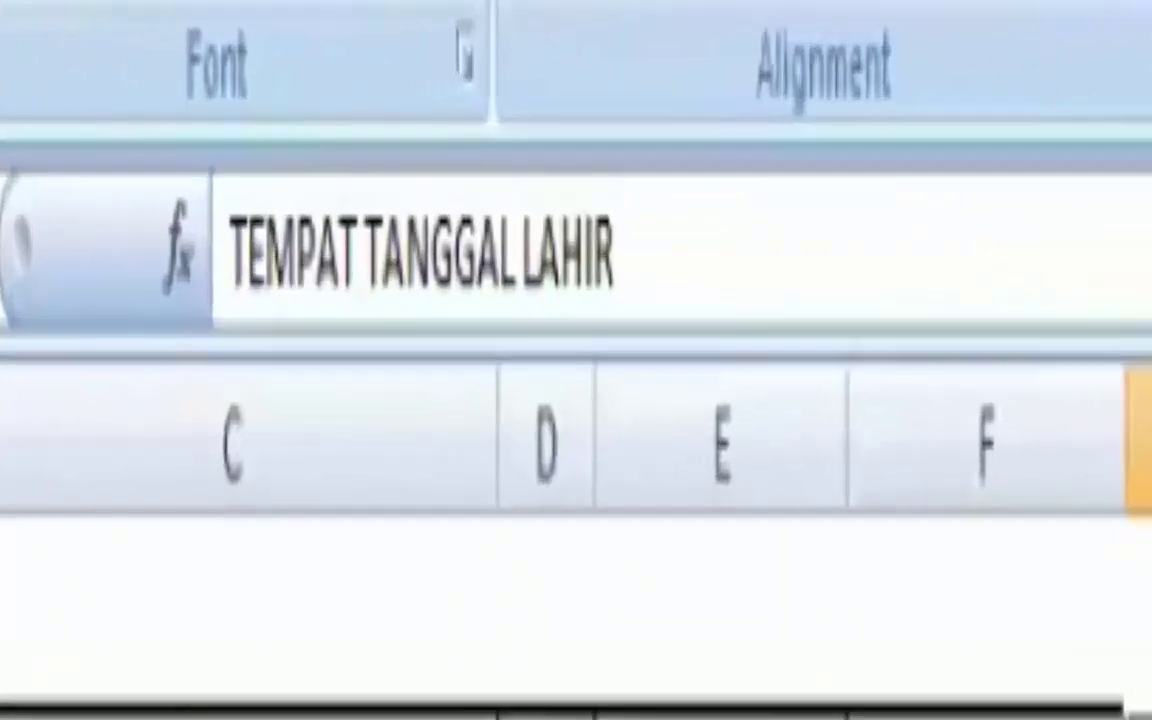
key(Down)
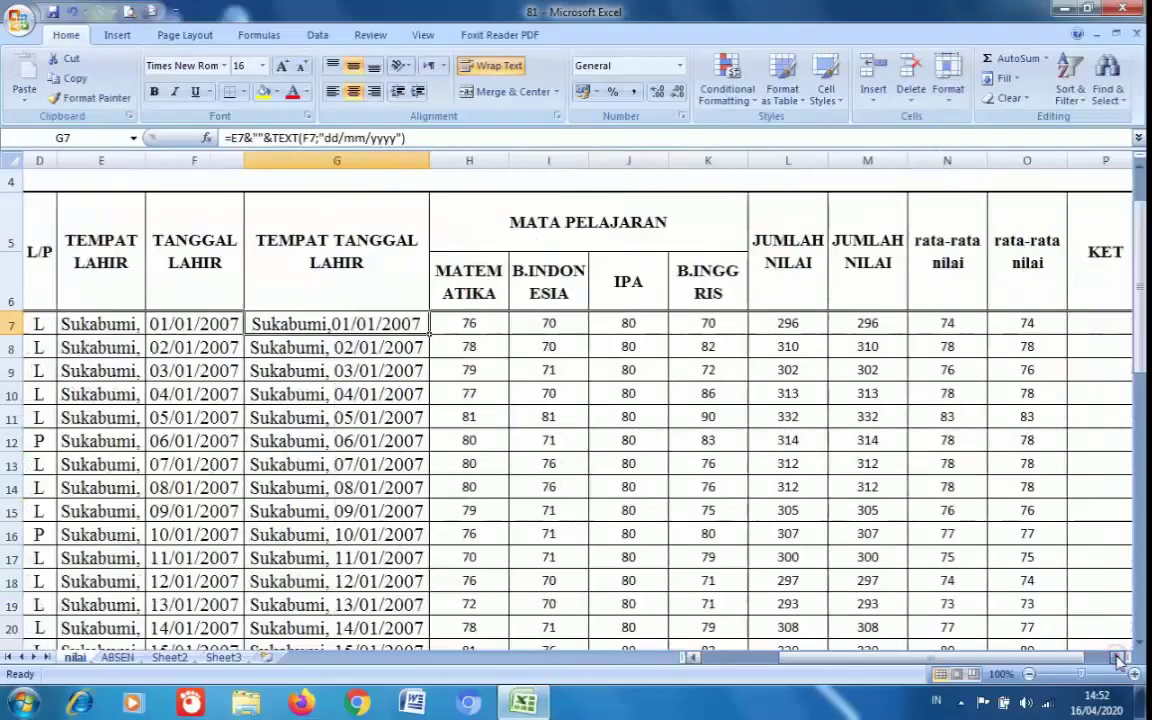
- Examine the two JUMLAH NILAI headers and the total formula in L7
click(1118, 657)
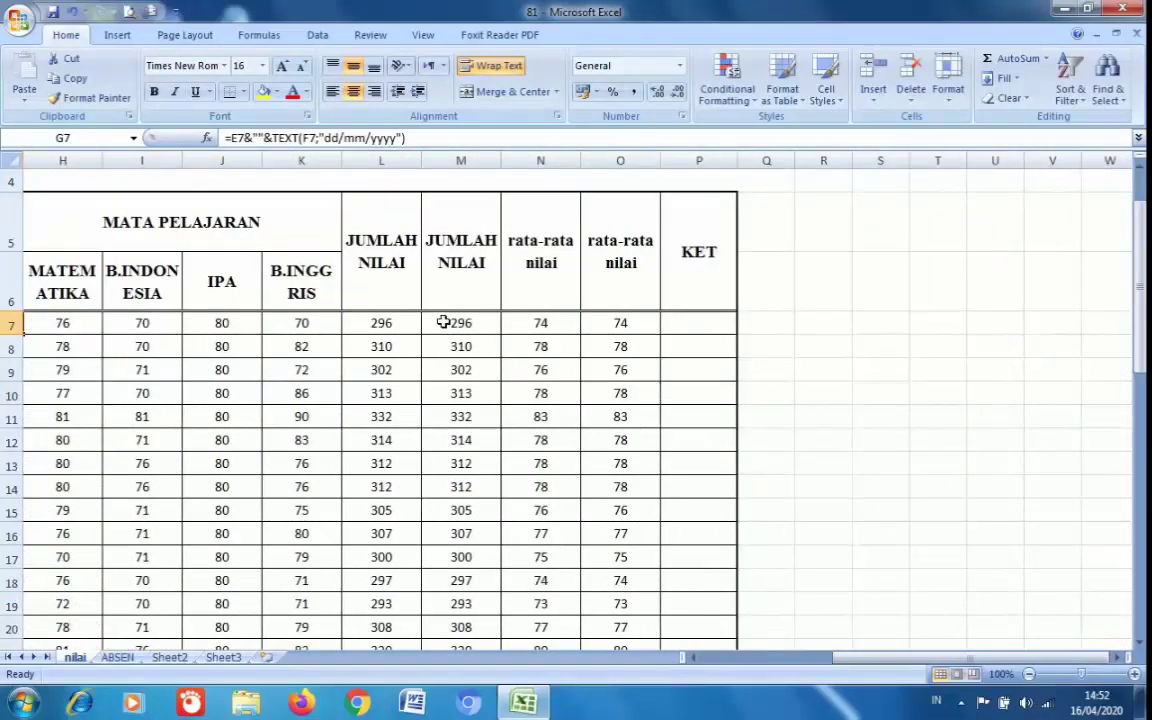
click(386, 326)
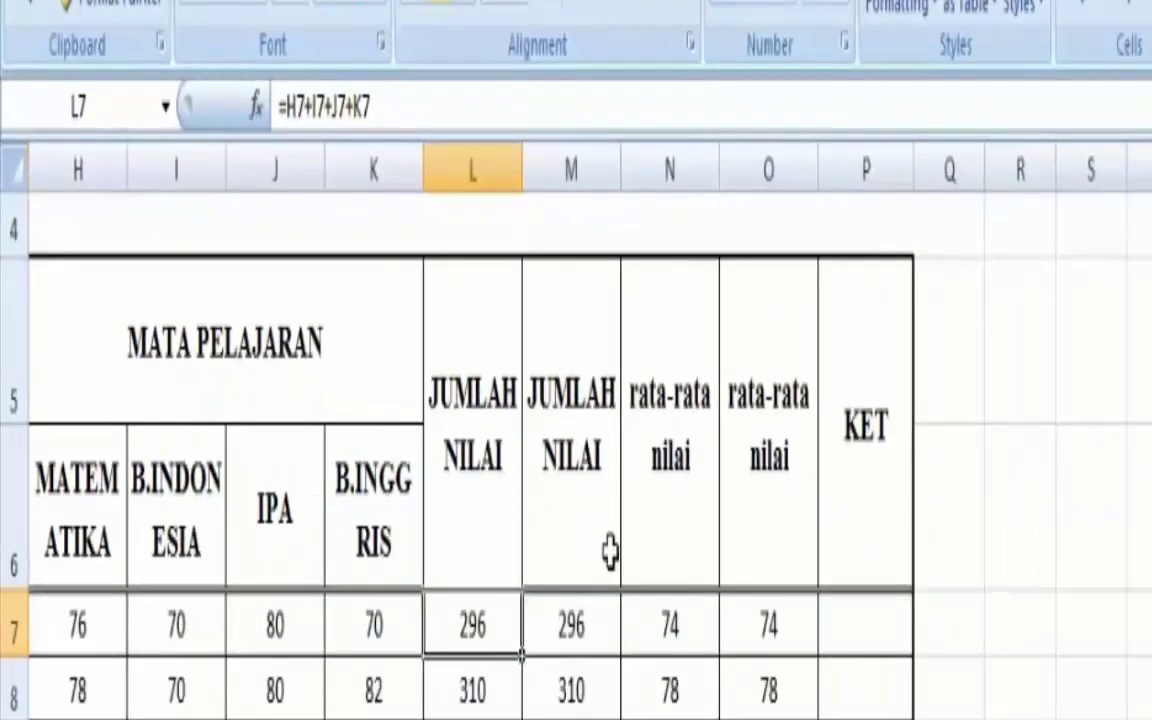
click(578, 505)
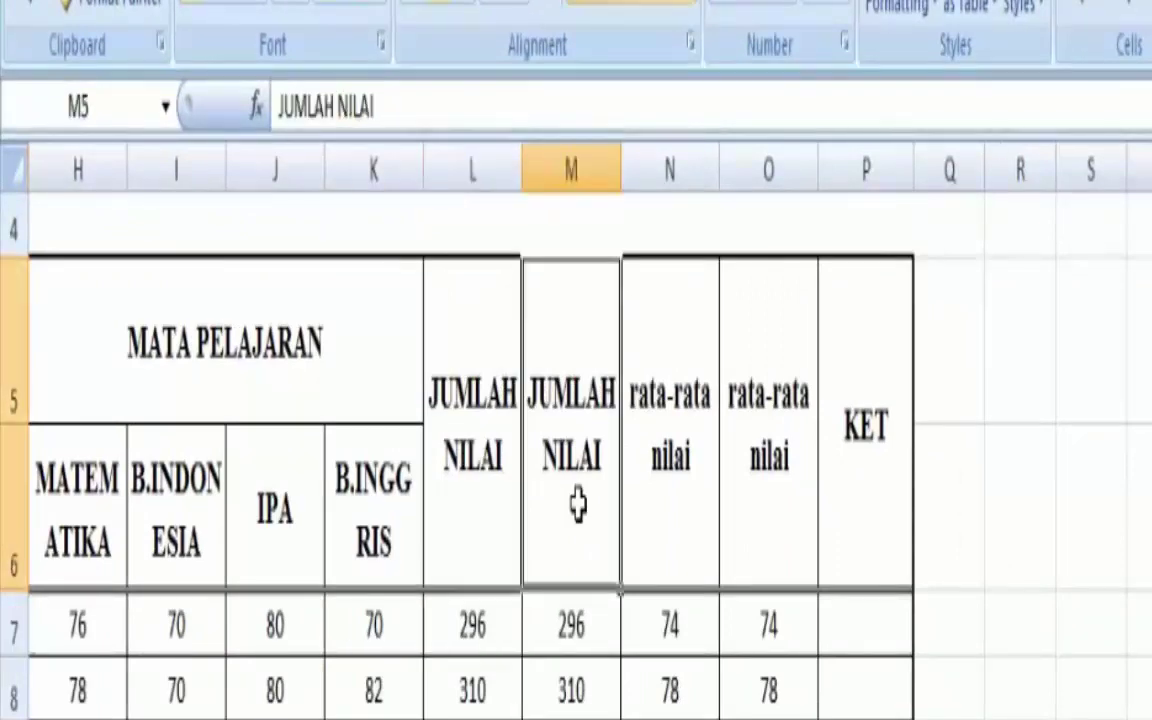
click(472, 452)
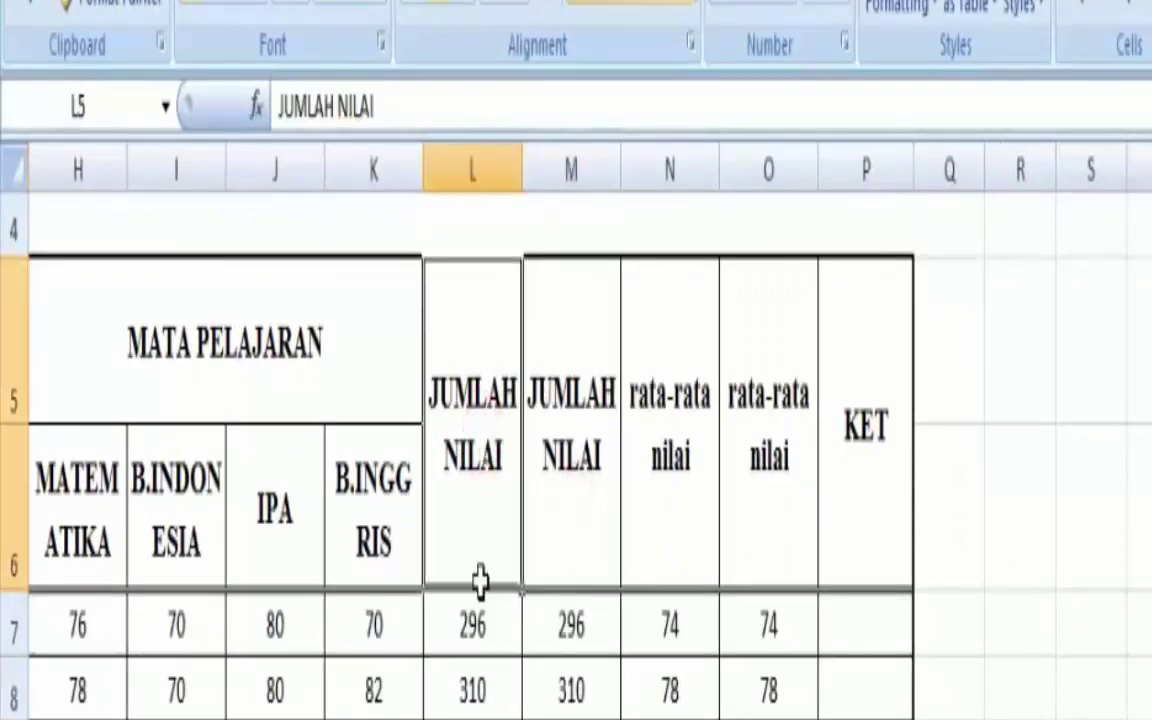
click(483, 648)
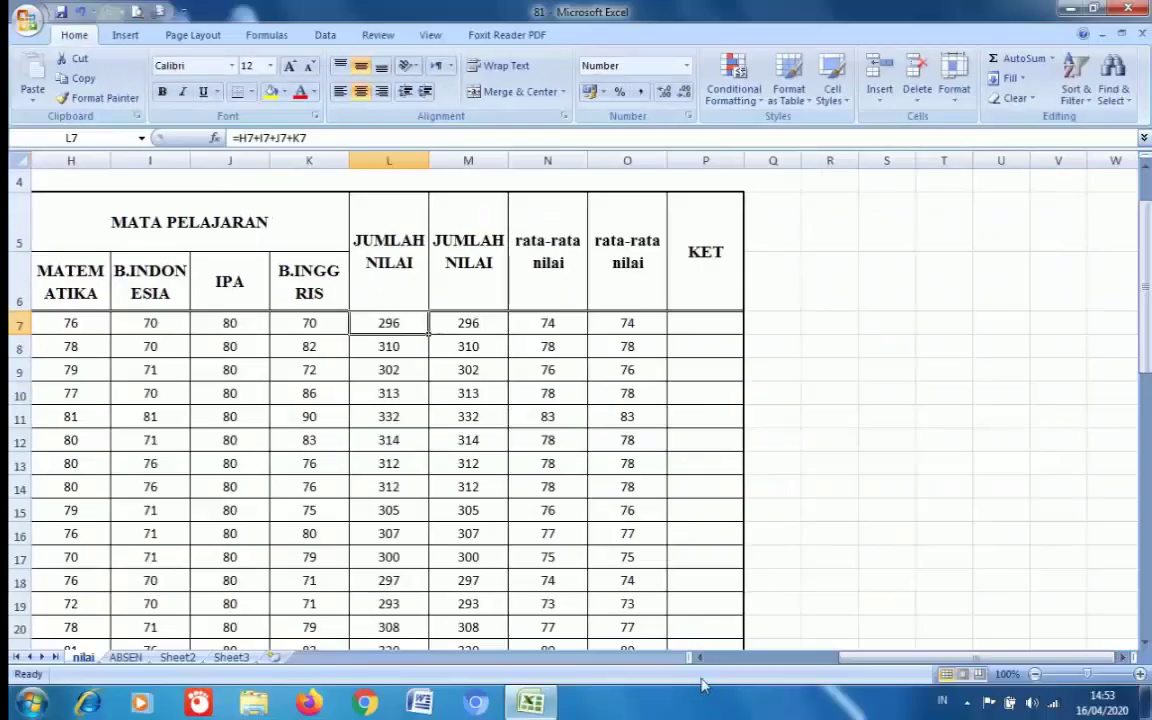
- Check the four subject scores in H7 to K7 against the cell references in the L7 formula
click(699, 657)
click(699, 657)
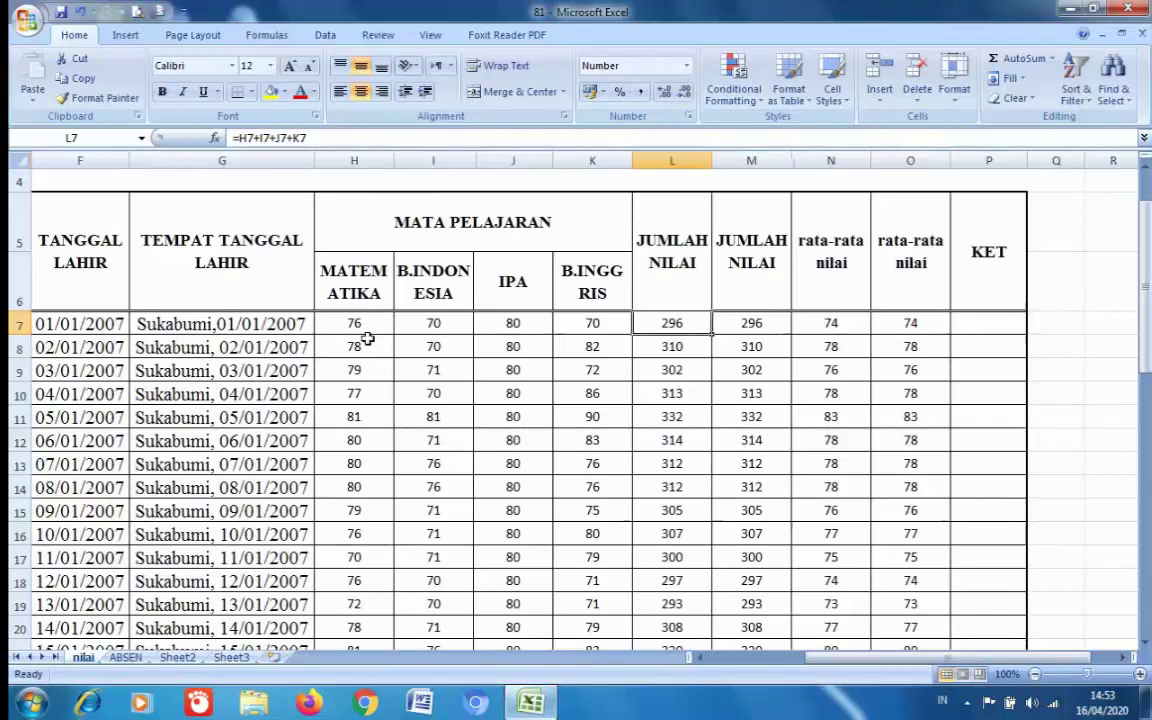
click(355, 325)
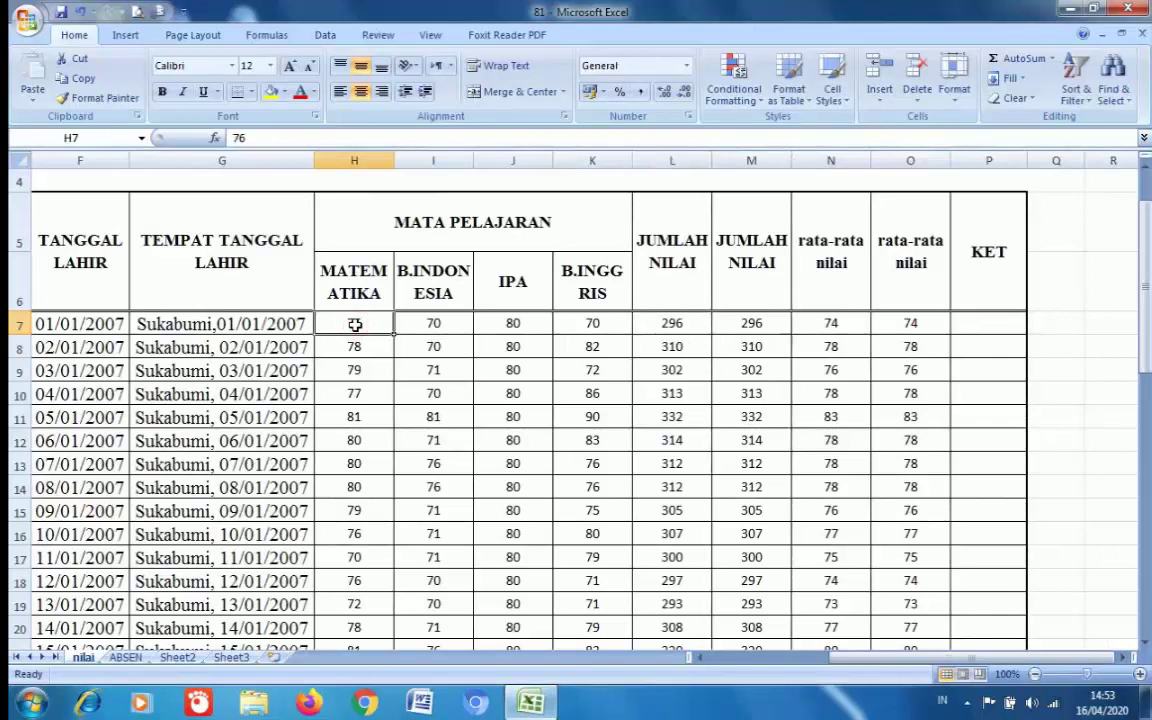
click(592, 323)
click(452, 323)
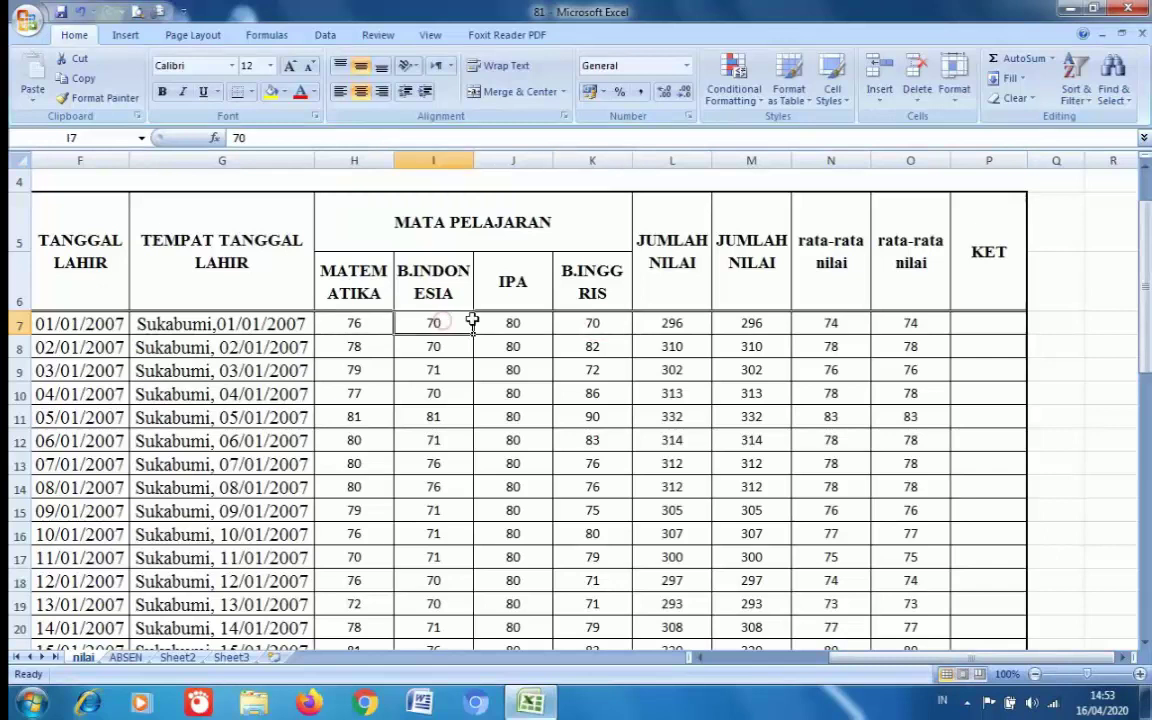
click(520, 323)
click(594, 323)
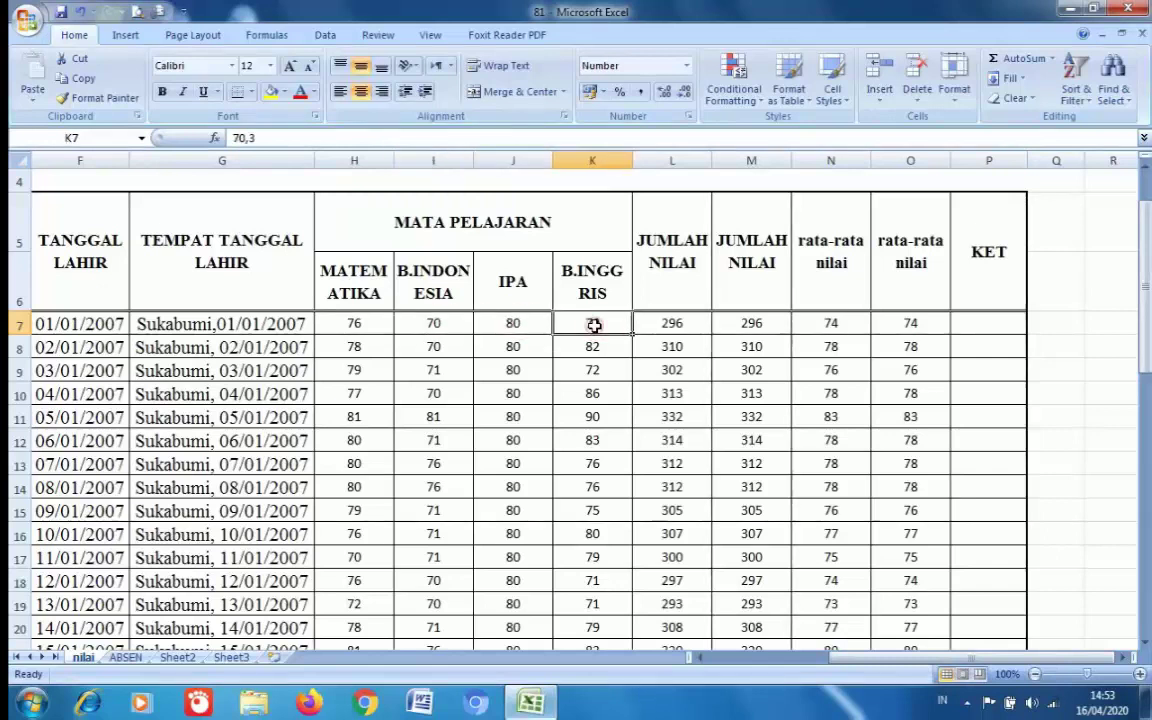
click(662, 325)
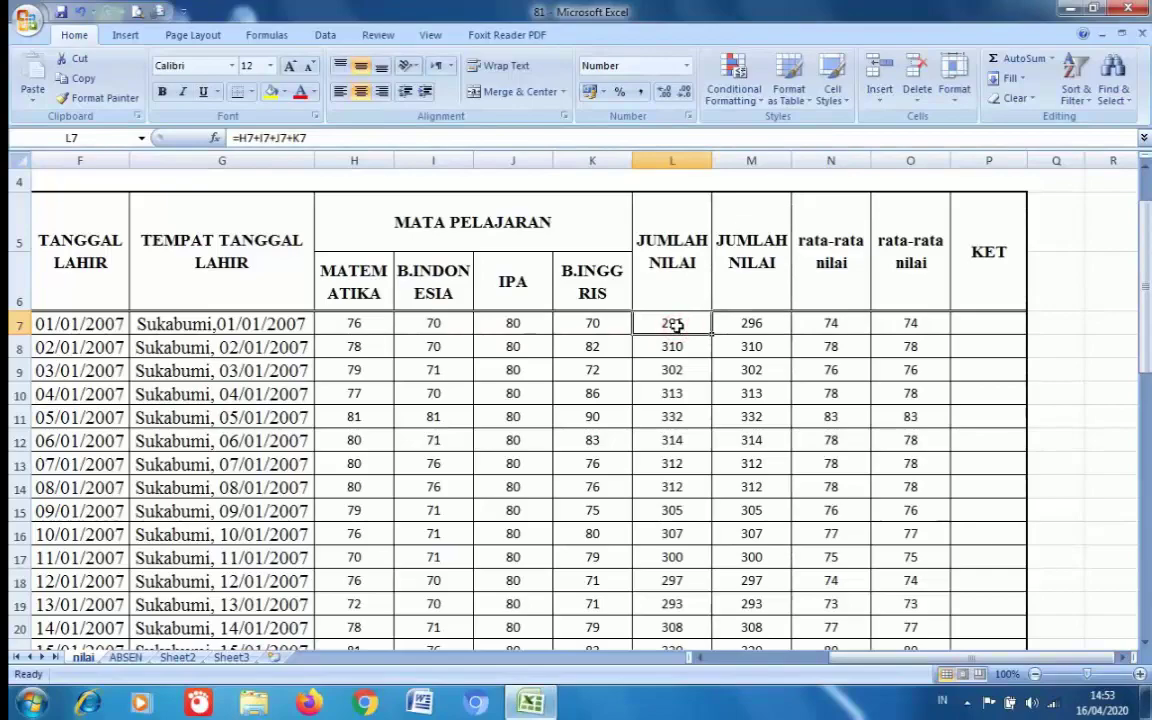
- Examine the second JUMLAH NILAI formula in M7 and the first and last score cells of its range
click(752, 330)
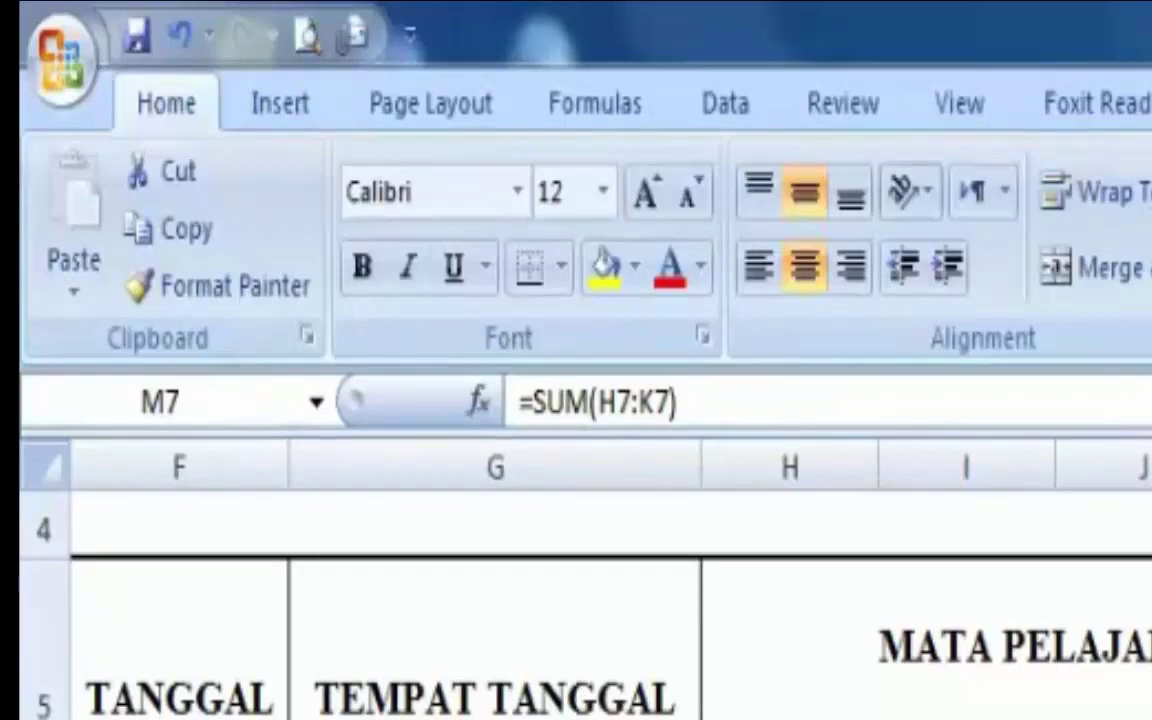
click(440, 424)
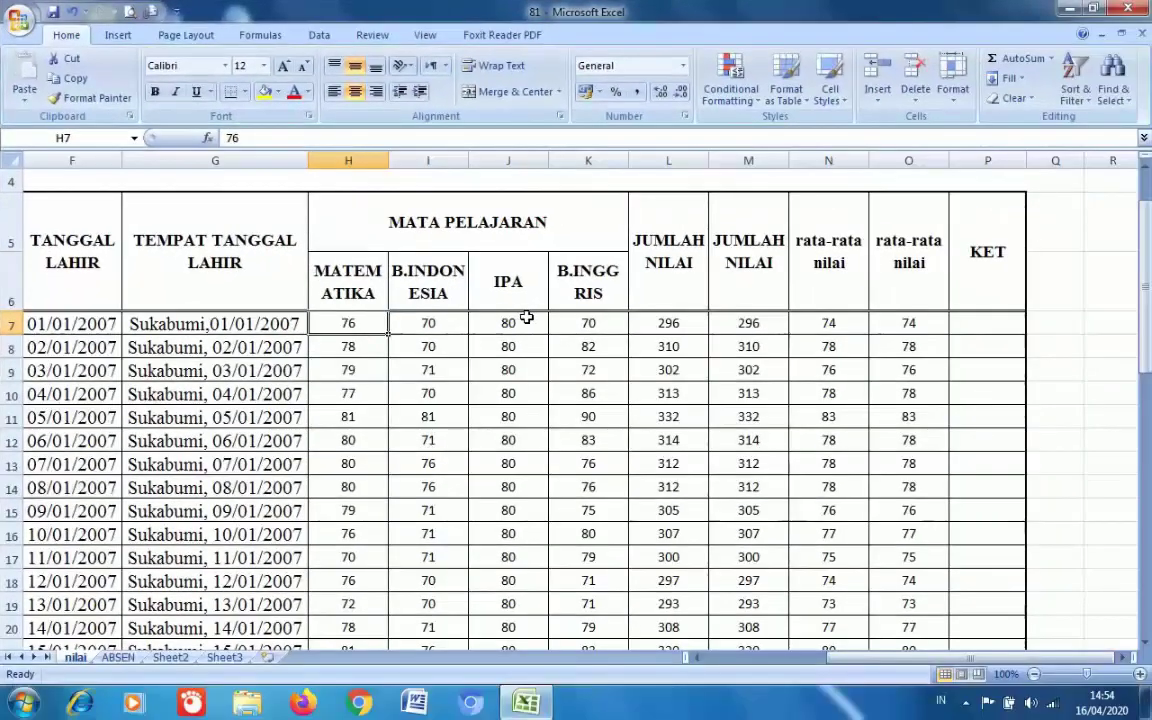
click(592, 326)
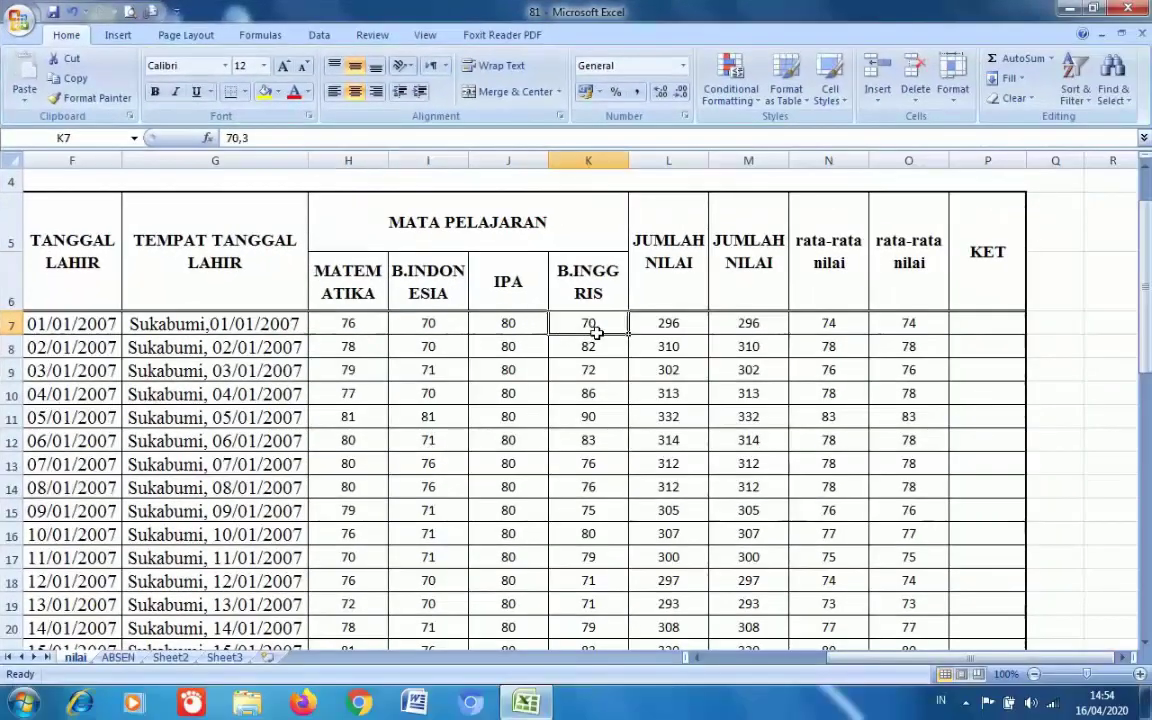
click(780, 325)
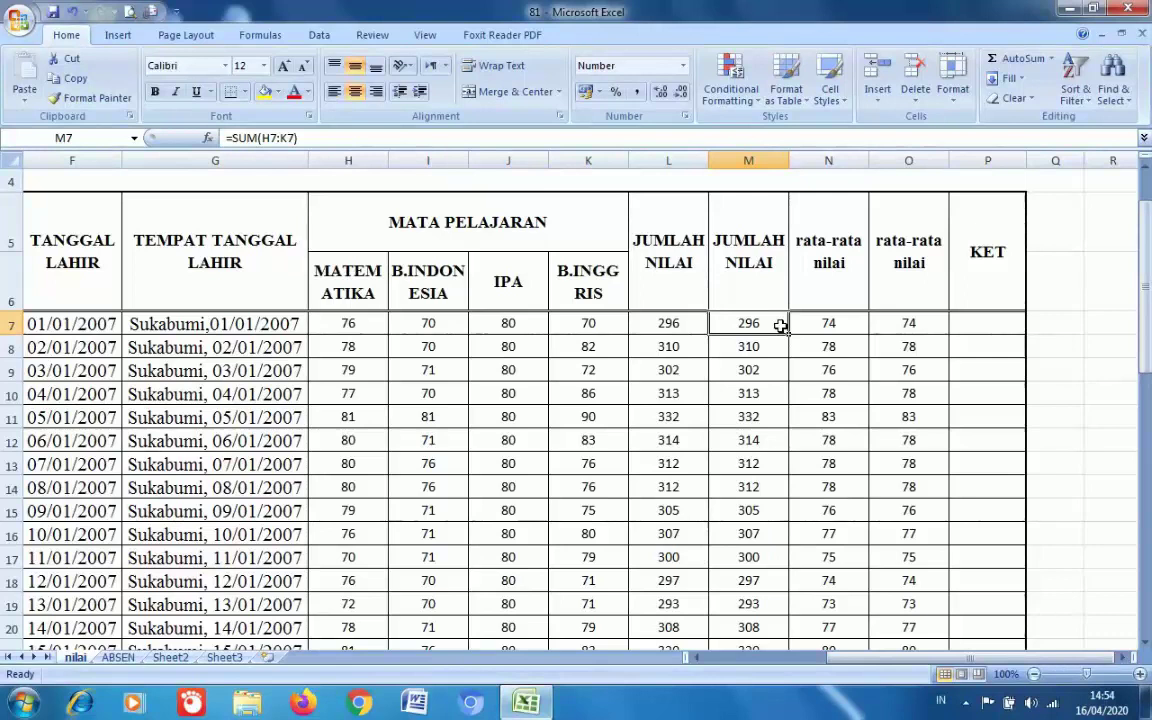
- Examine the two rata-rata nilai headers and the average formula in N7 together with the M7 total it uses
click(833, 322)
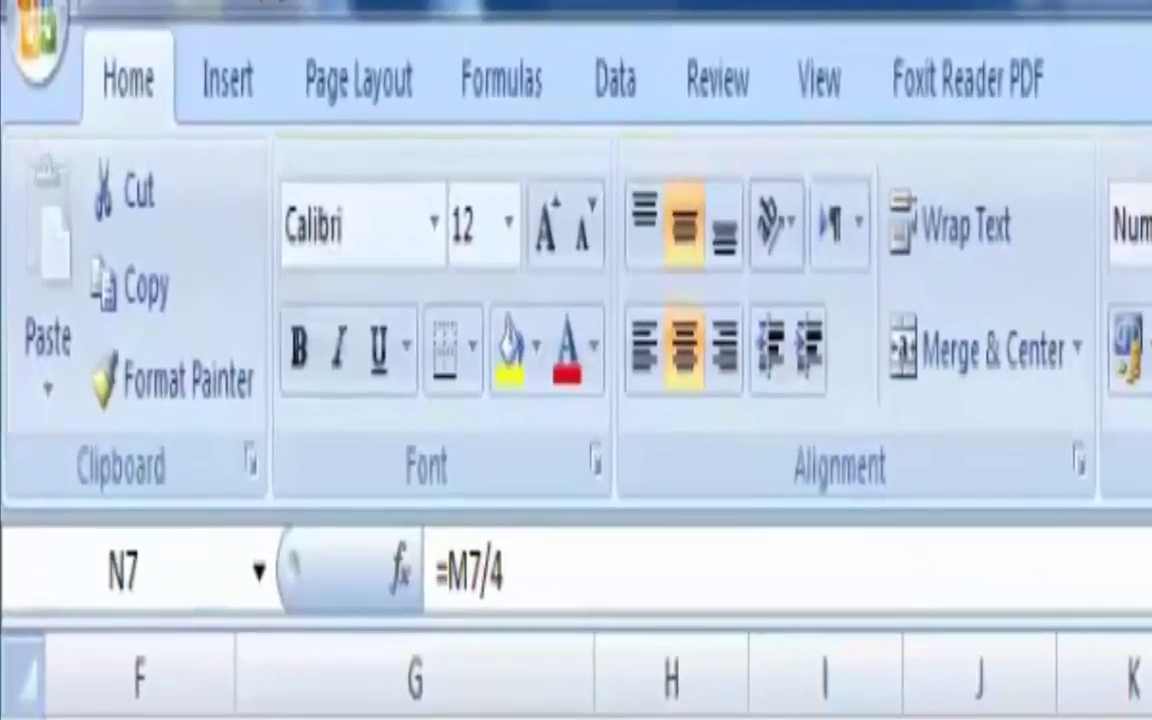
key(Right)
key(Up)
key(Up)
key(Left)
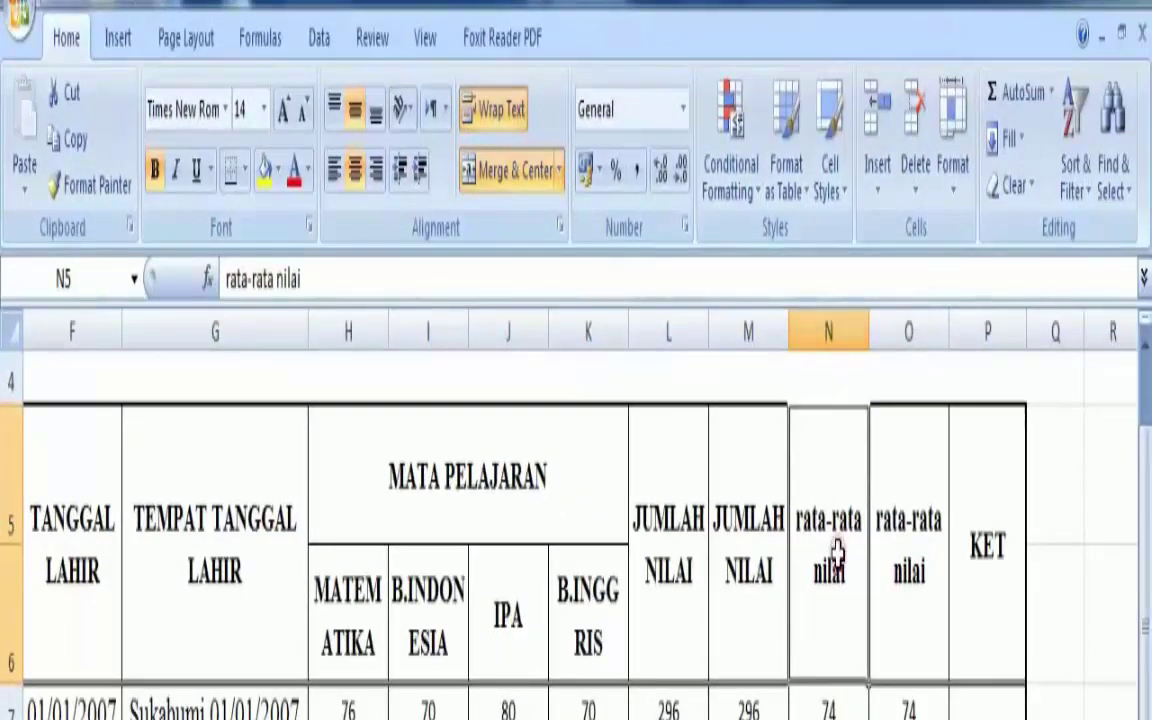
click(910, 545)
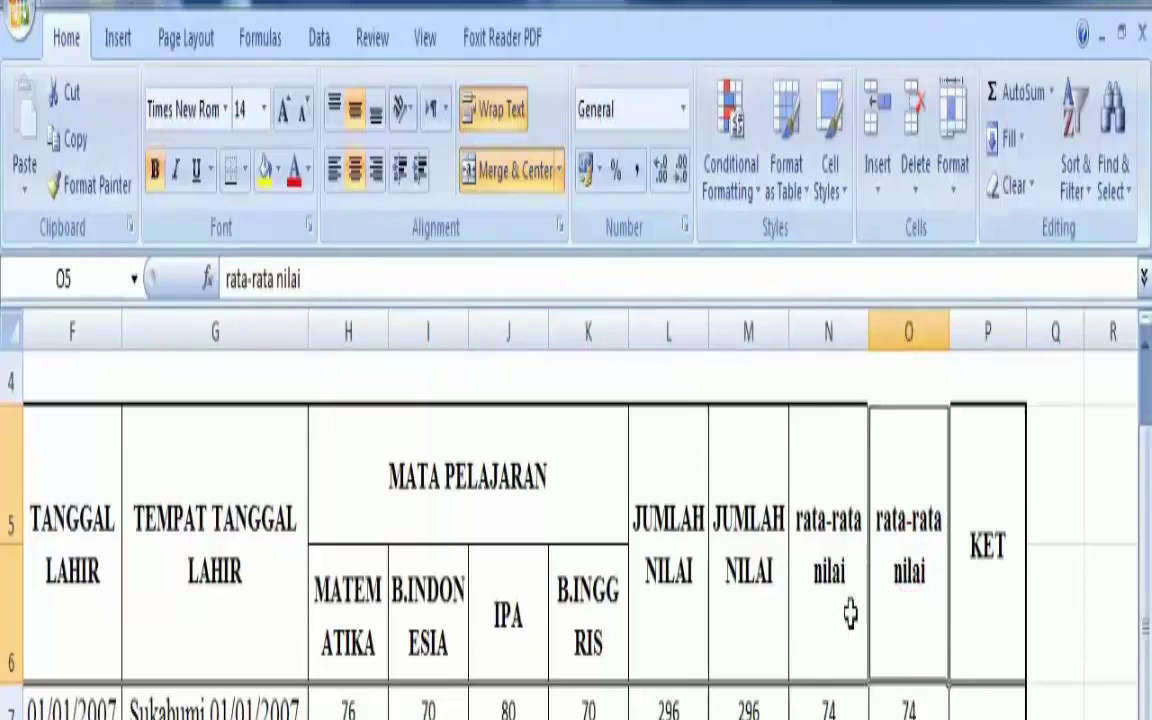
click(829, 705)
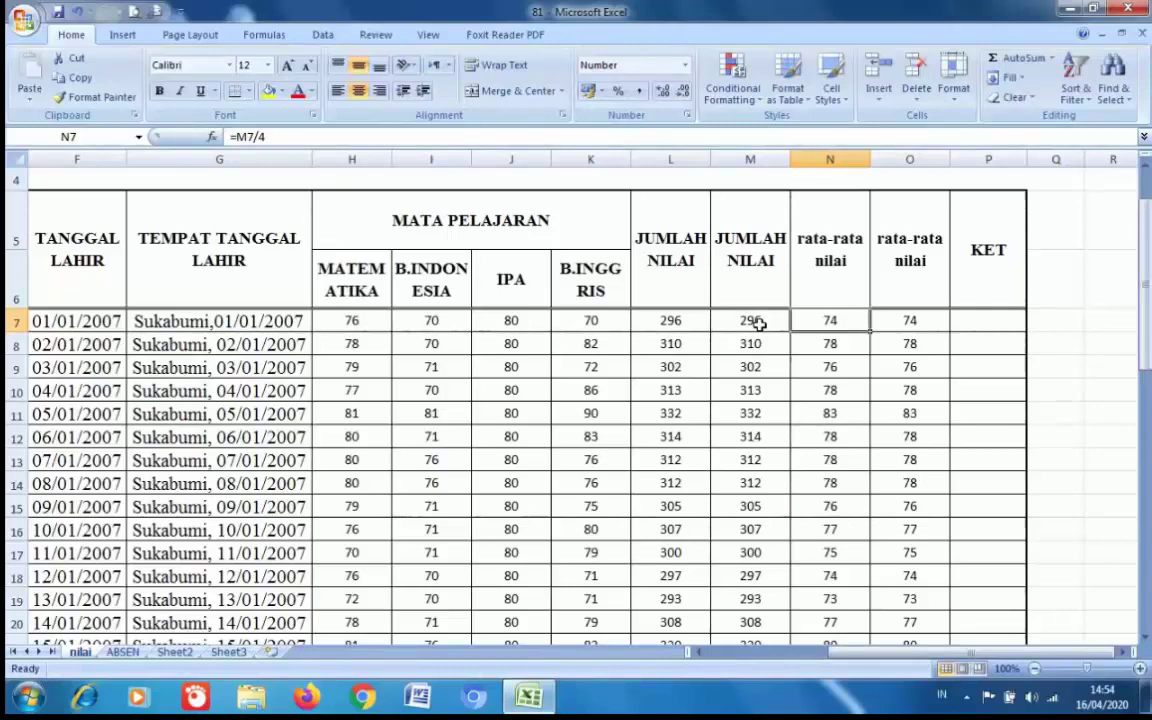
click(759, 322)
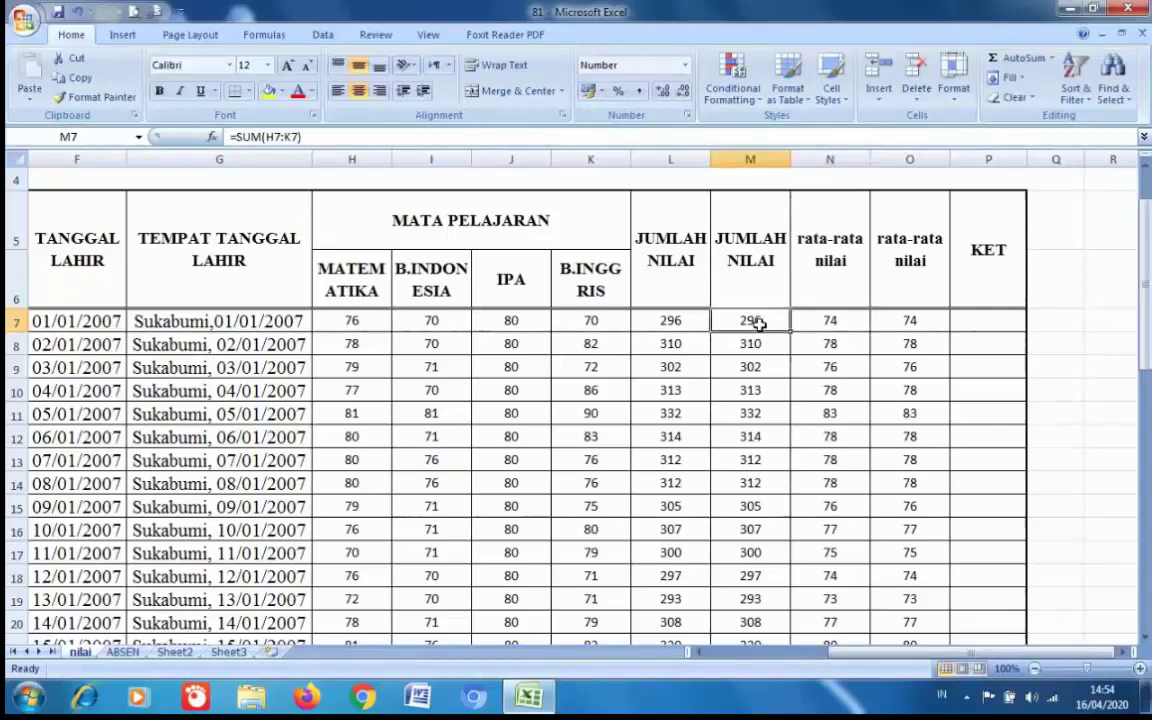
click(826, 321)
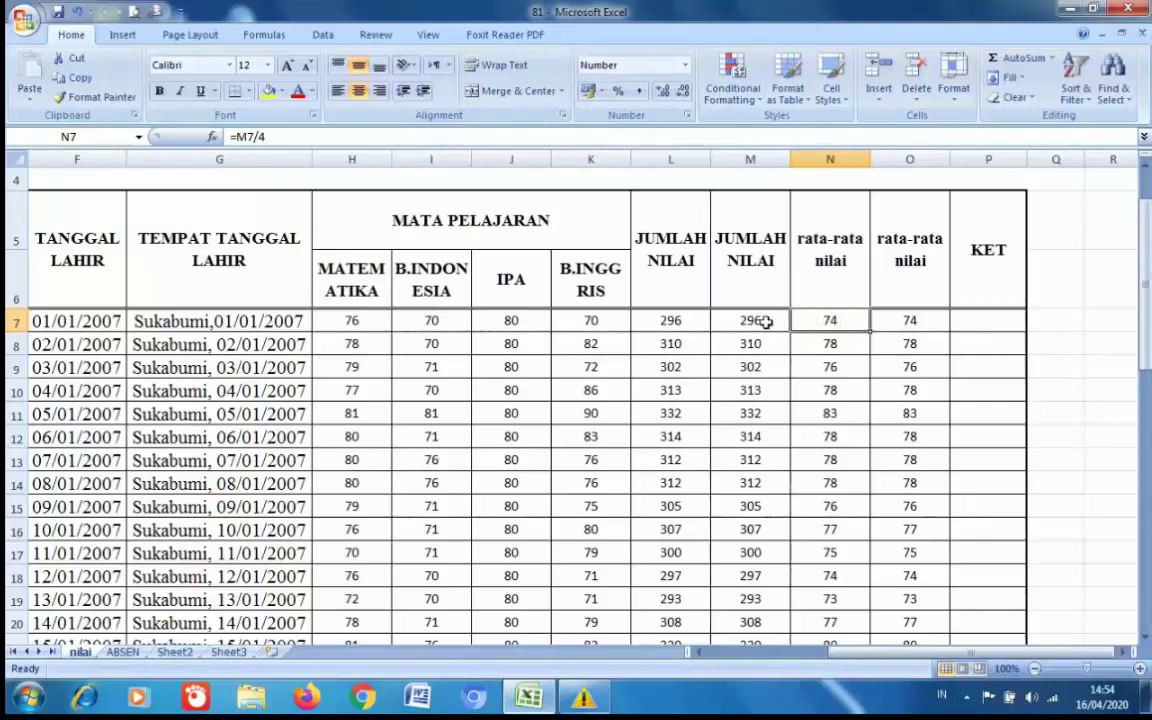
- Check the four subject scores in H7 to K7 against the divisor in the N7 average formula
click(368, 320)
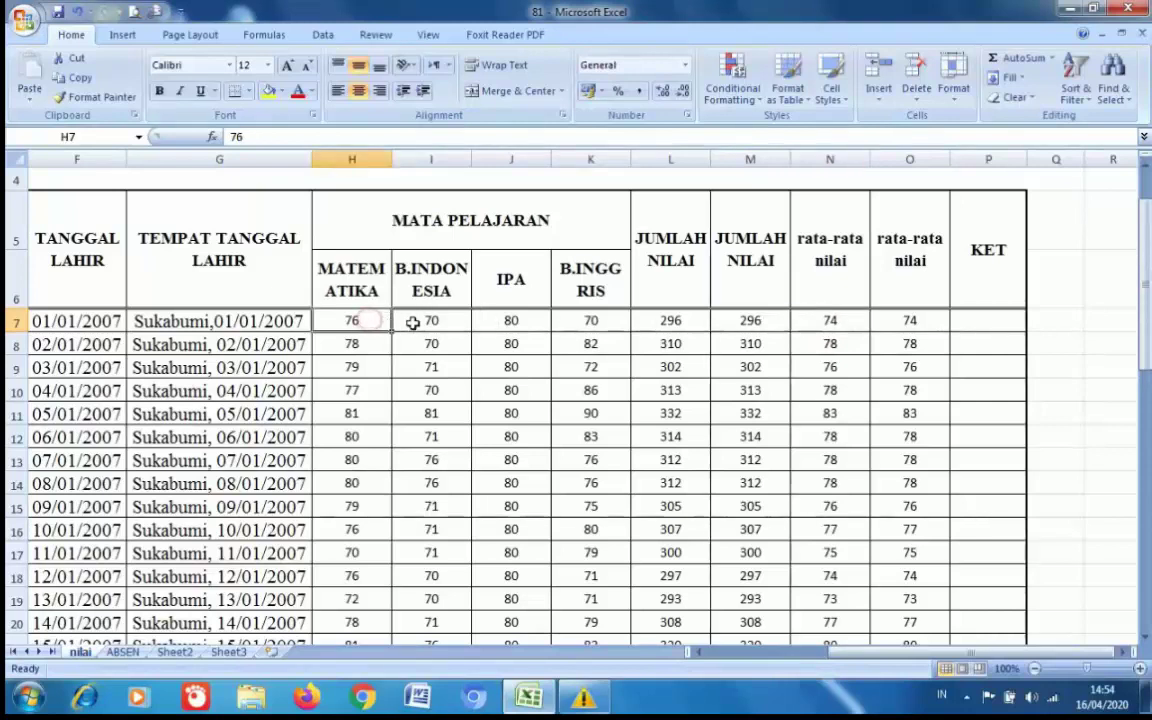
click(425, 322)
click(509, 326)
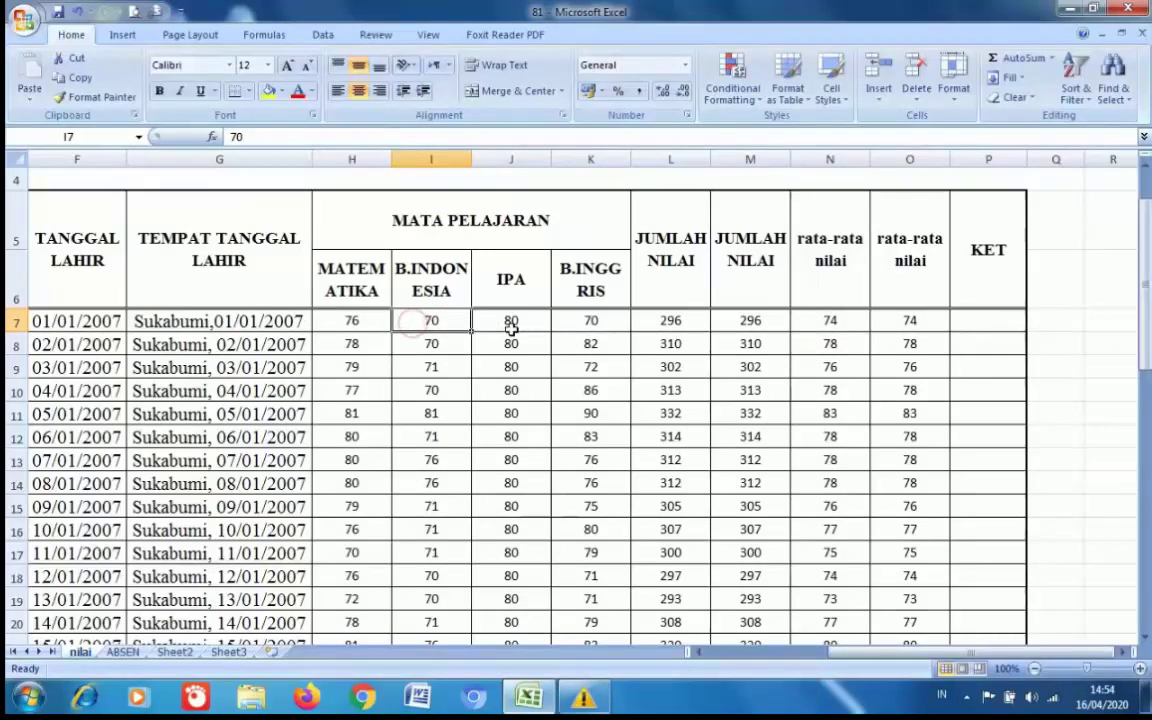
click(609, 326)
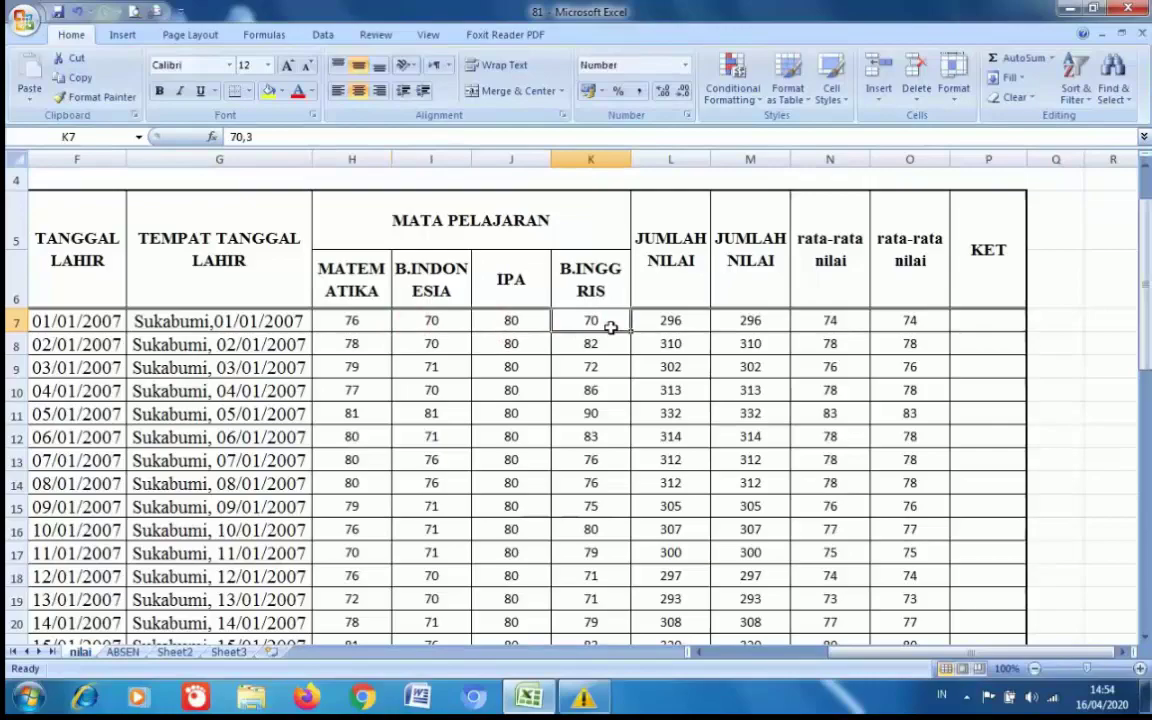
click(829, 321)
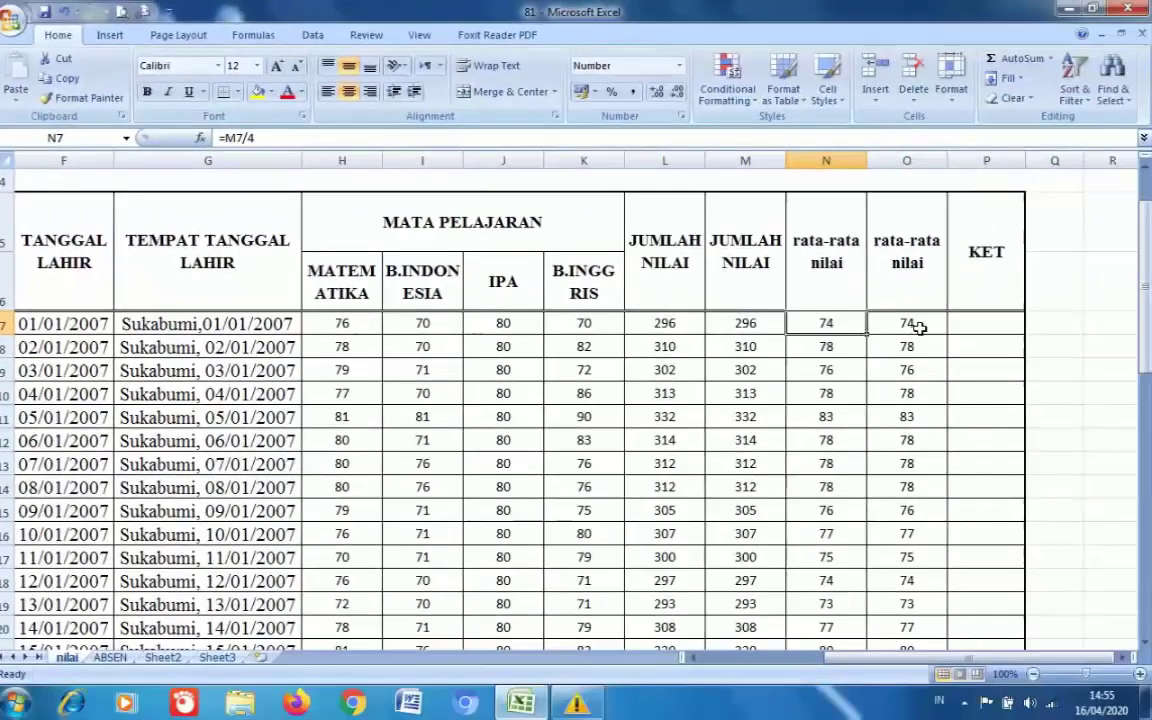
- Examine the AVERAGE formula in O7 and the first and last score cells of its range, H7 and K7
click(1030, 363)
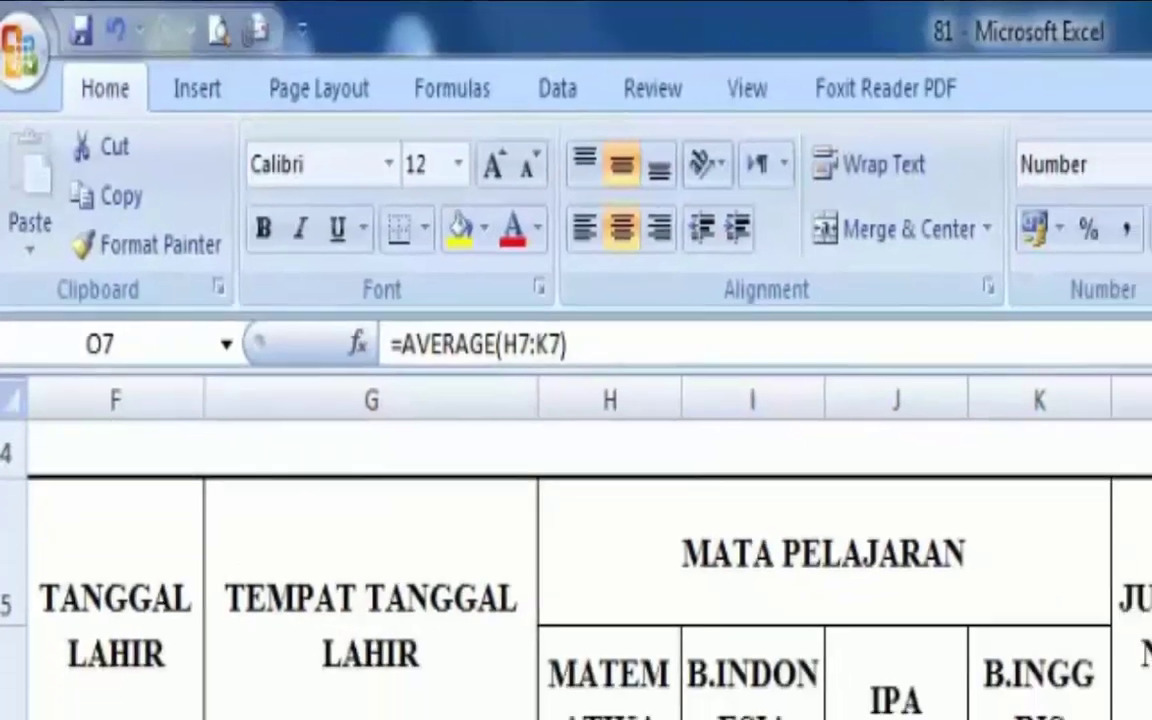
click(470, 517)
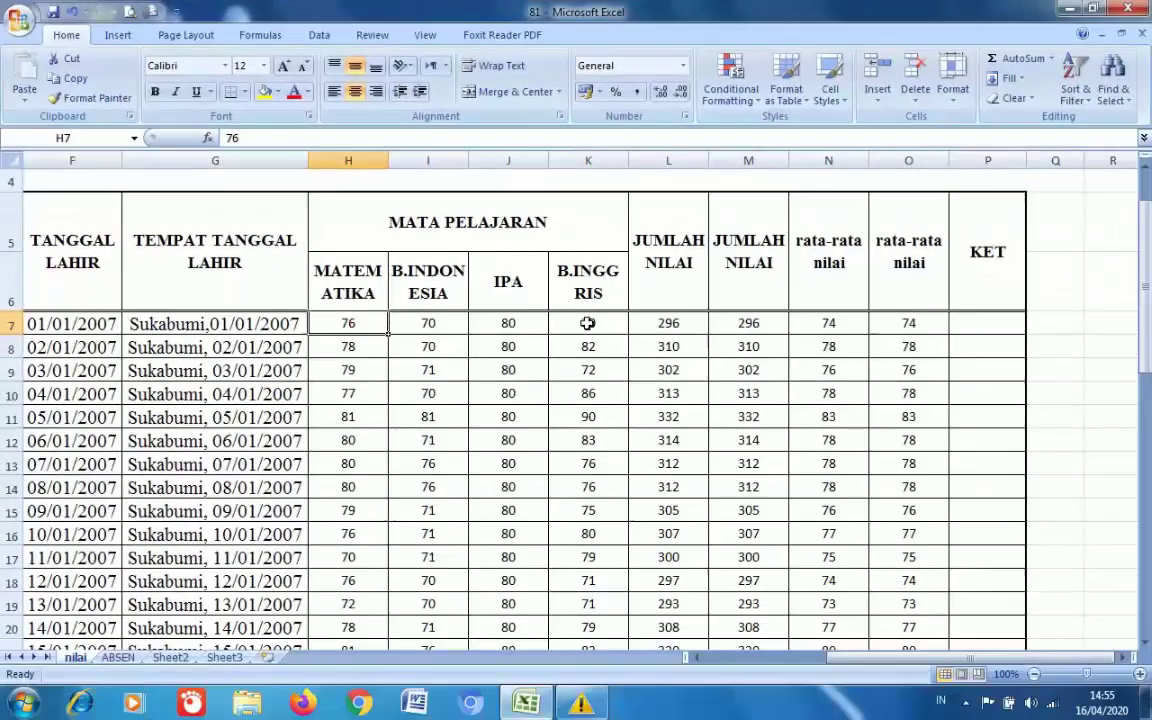
click(583, 321)
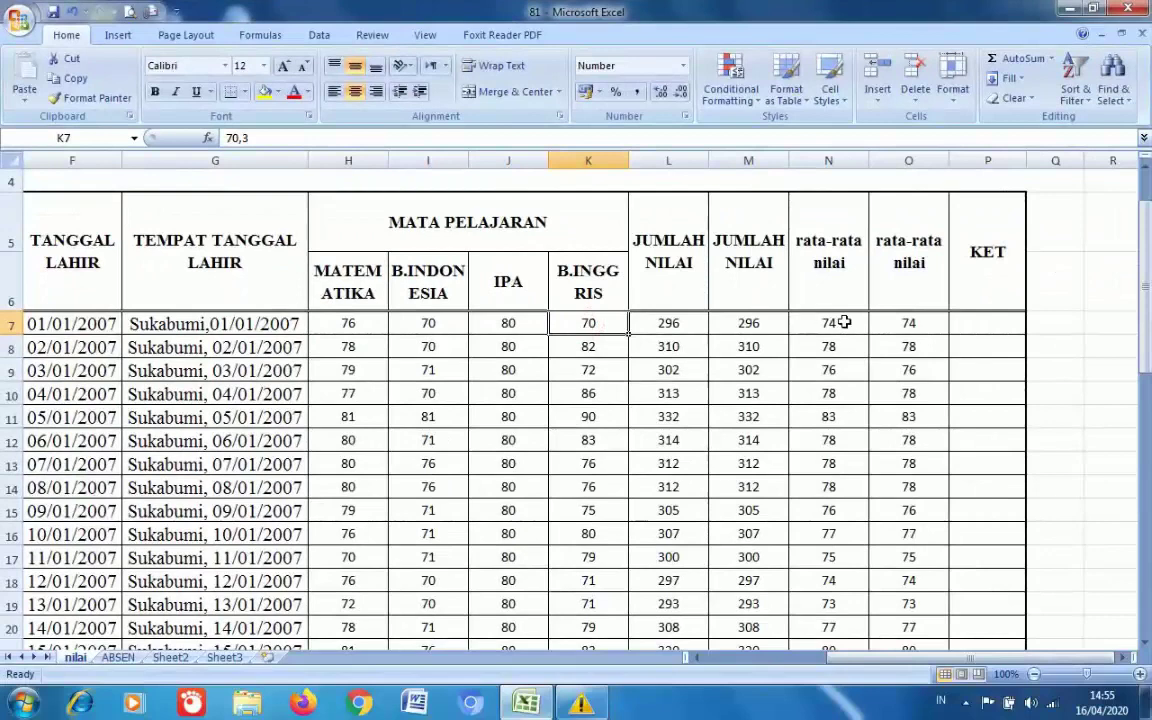
click(889, 322)
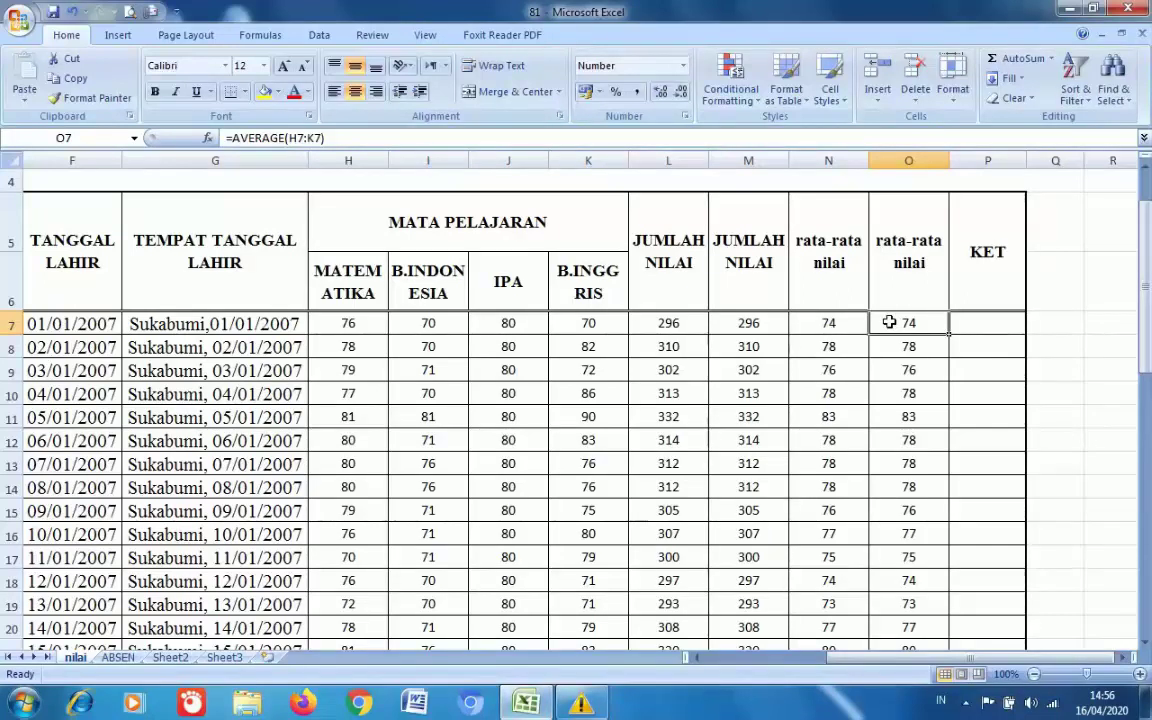
- Insert two blank columns between the second rata-rata nilai column and the KET column
click(981, 155)
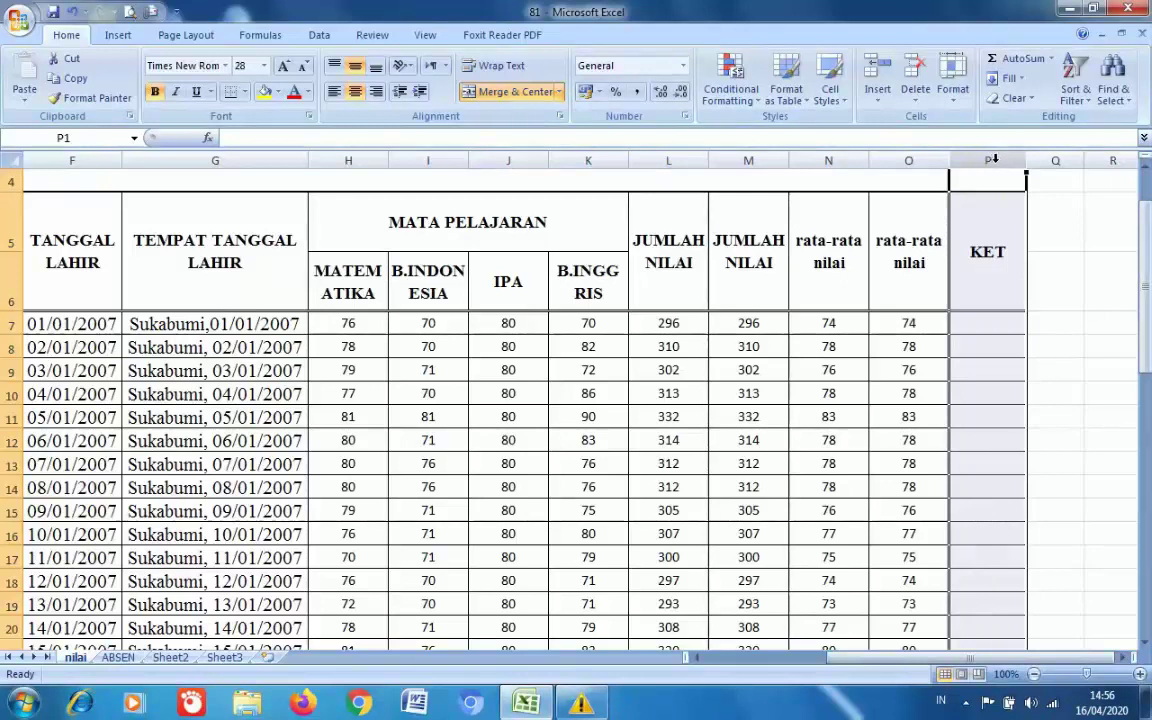
right_click(995, 159)
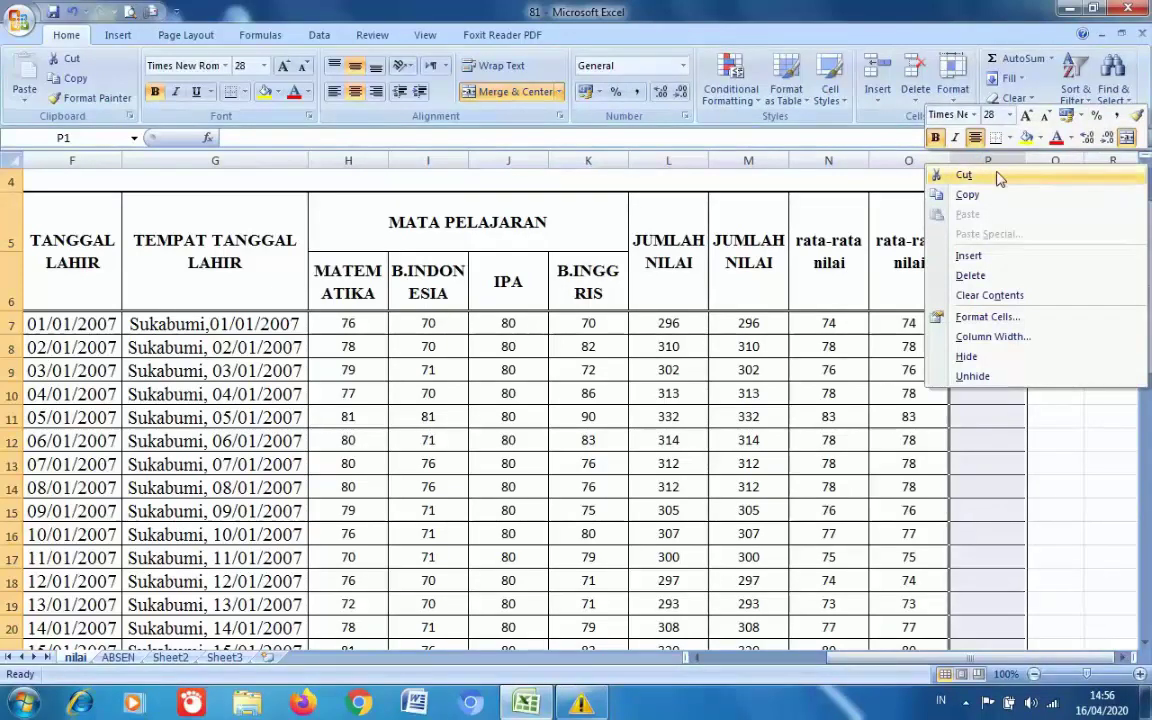
click(1012, 261)
scroll(1010, 255, up, 1)
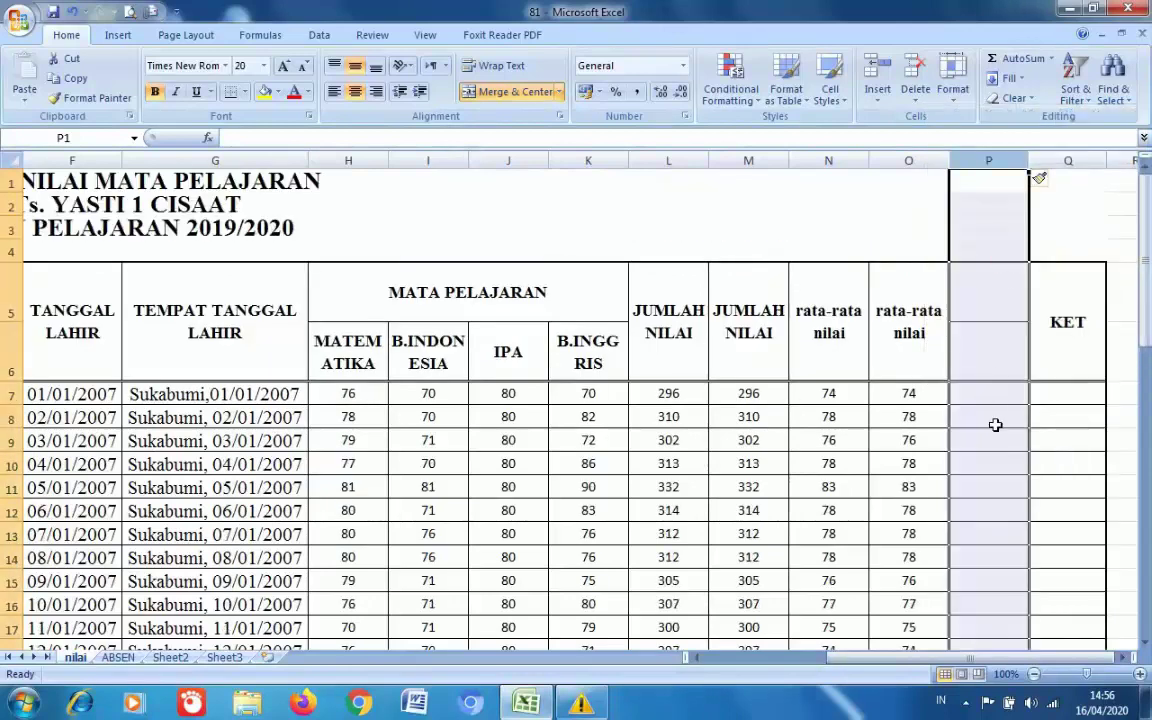
click(1000, 535)
click(978, 155)
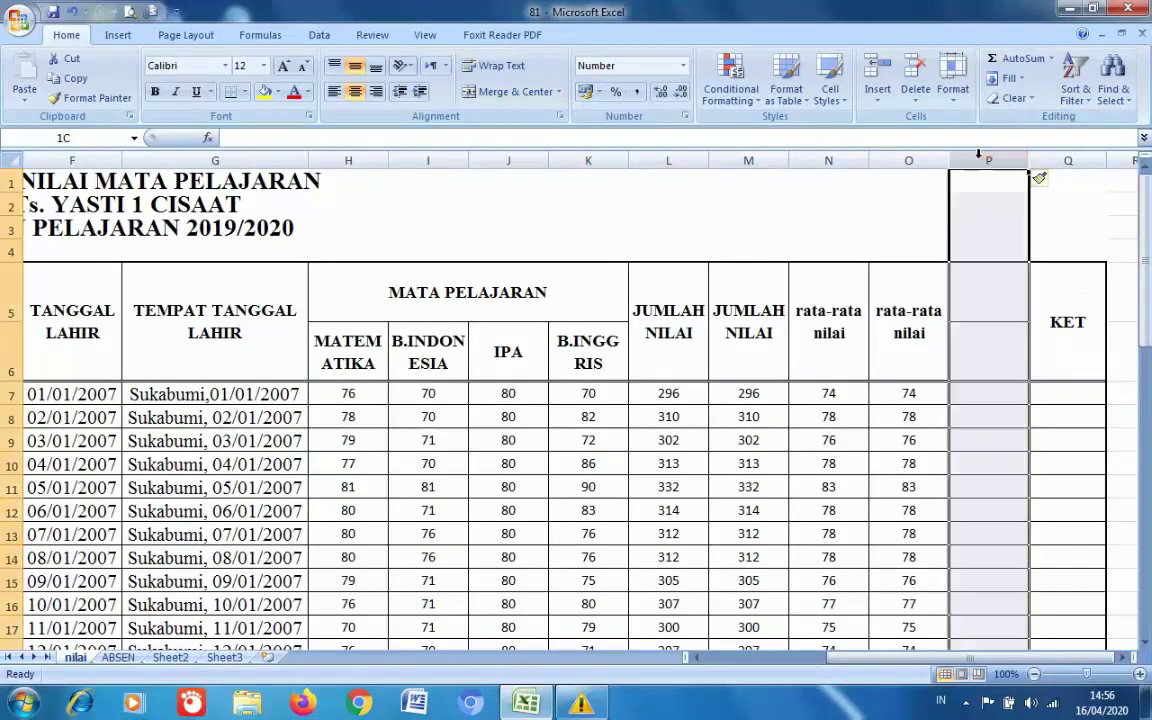
right_click(978, 153)
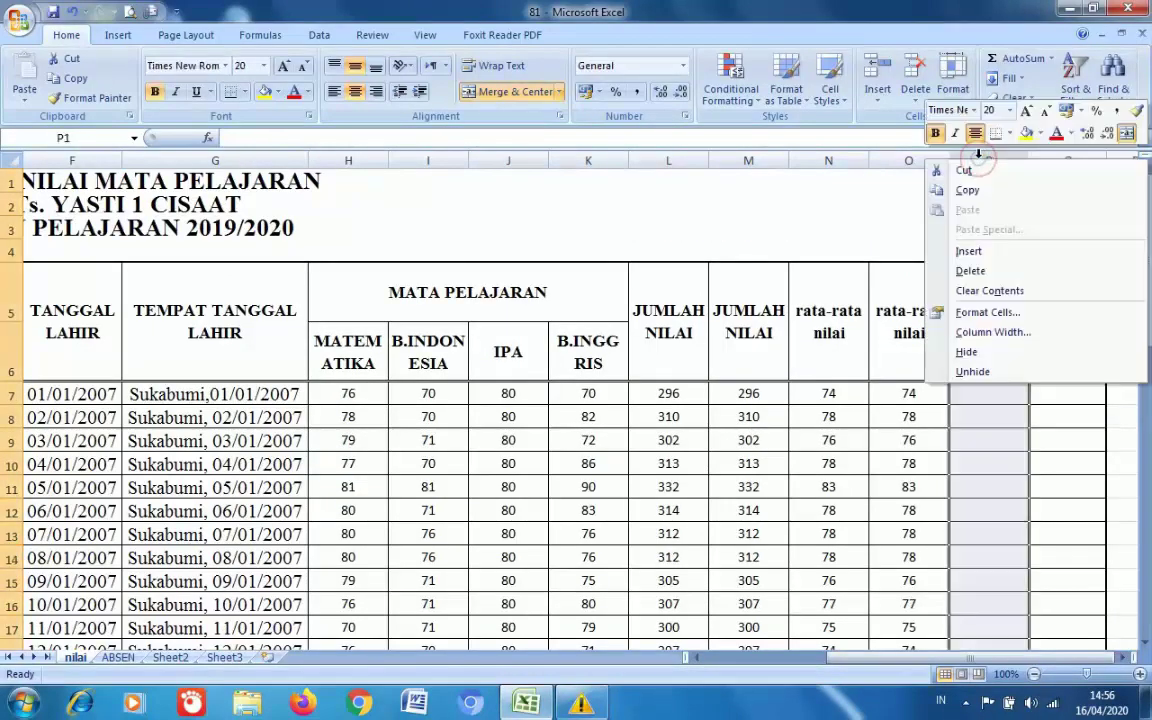
click(1004, 256)
- Merge and center the blank header cells P5:P6 to match the neighbouring rata-rata nilai header
click(990, 309)
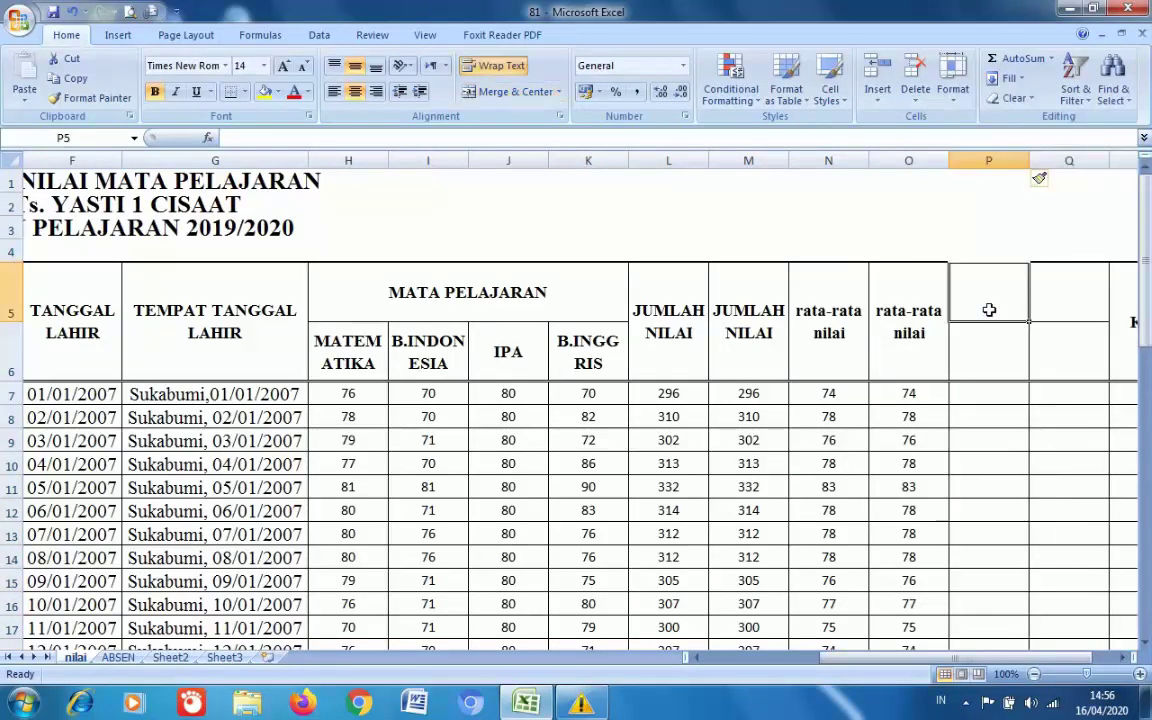
click(912, 333)
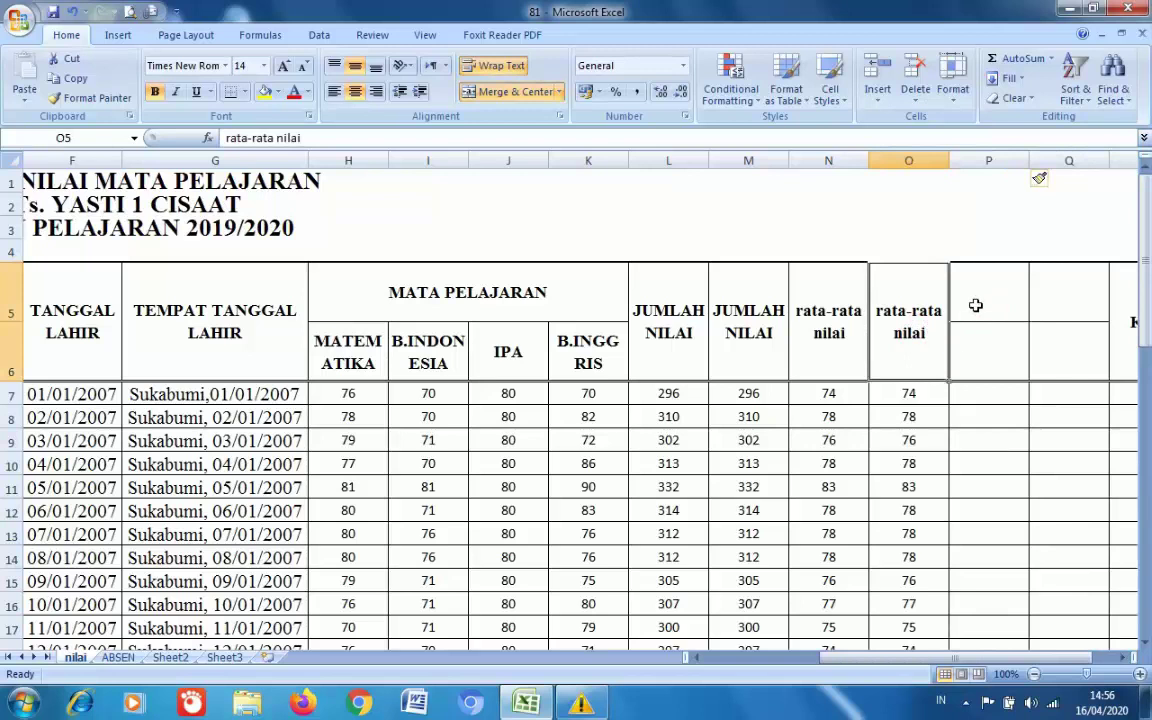
drag(975, 305, 977, 342)
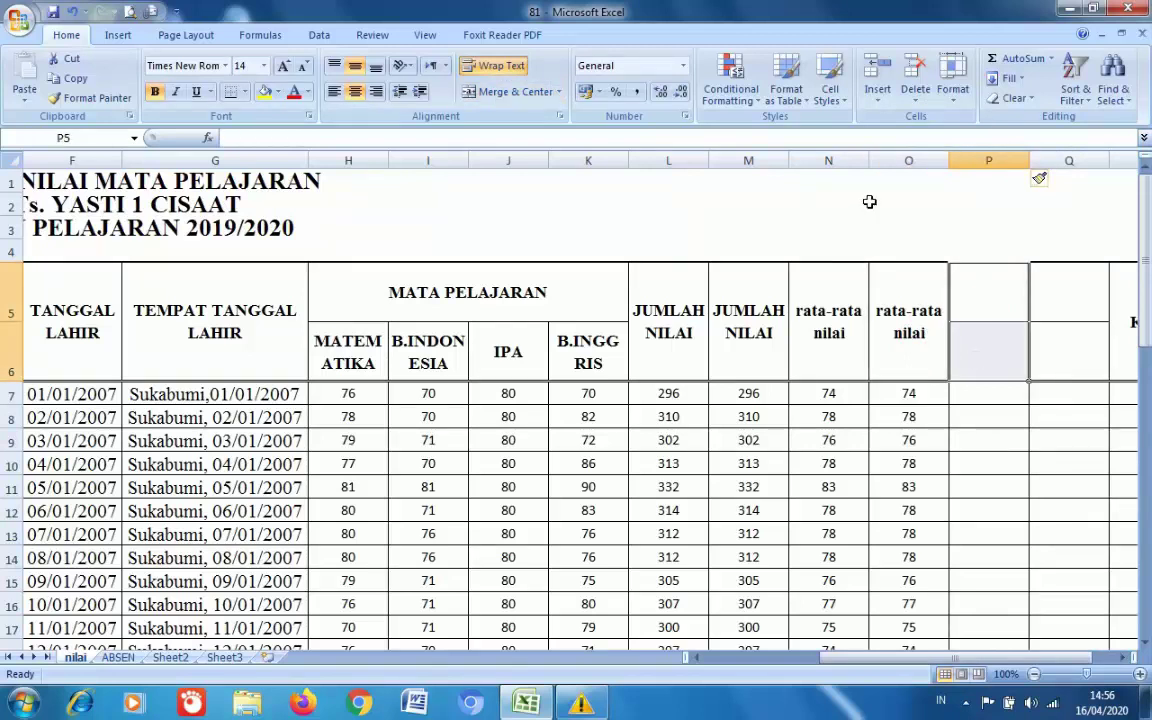
click(494, 92)
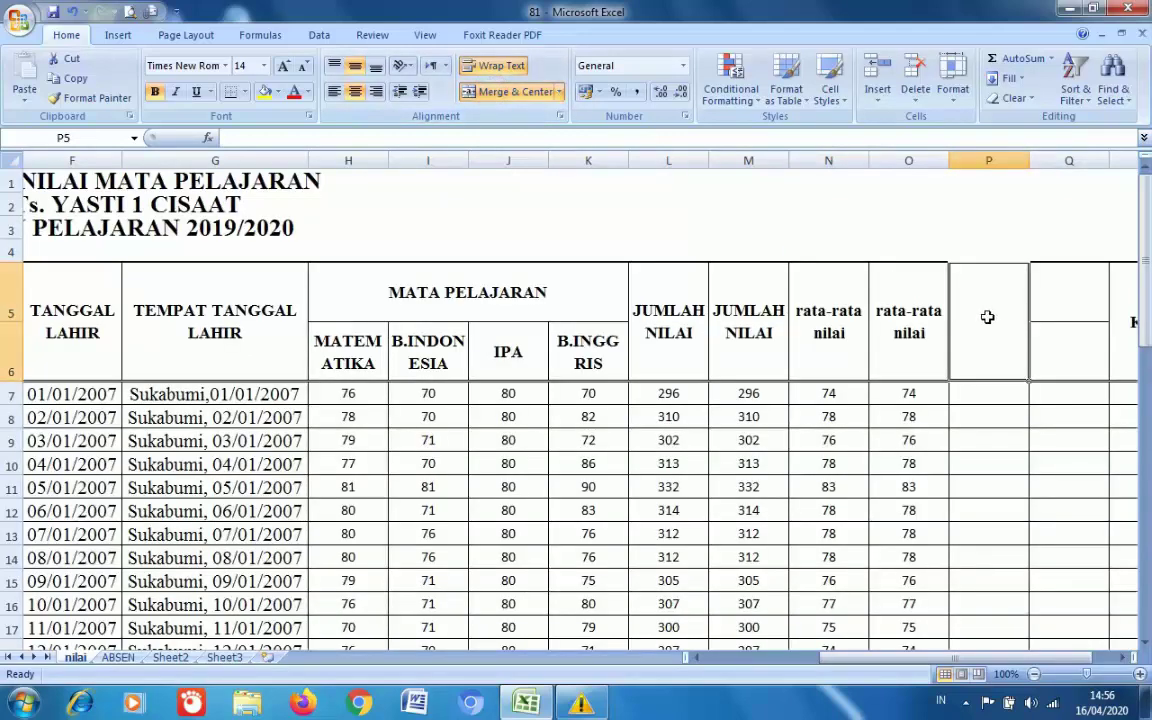
- Enter "Tertinggi" as the header in the merged cell P5
double_click(988, 318)
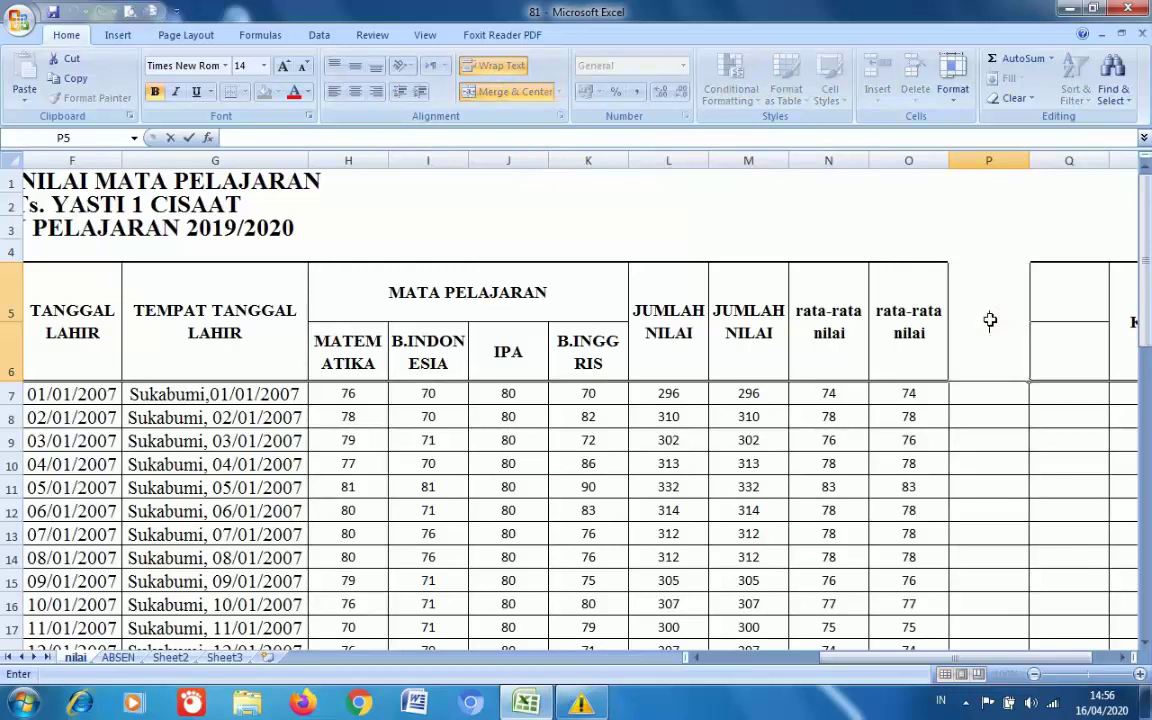
text(M)
key(BackSpace)
text(Max)
key(BackSpace)
key(BackSpace)
key(BackSpace)
text(Tertinggi)
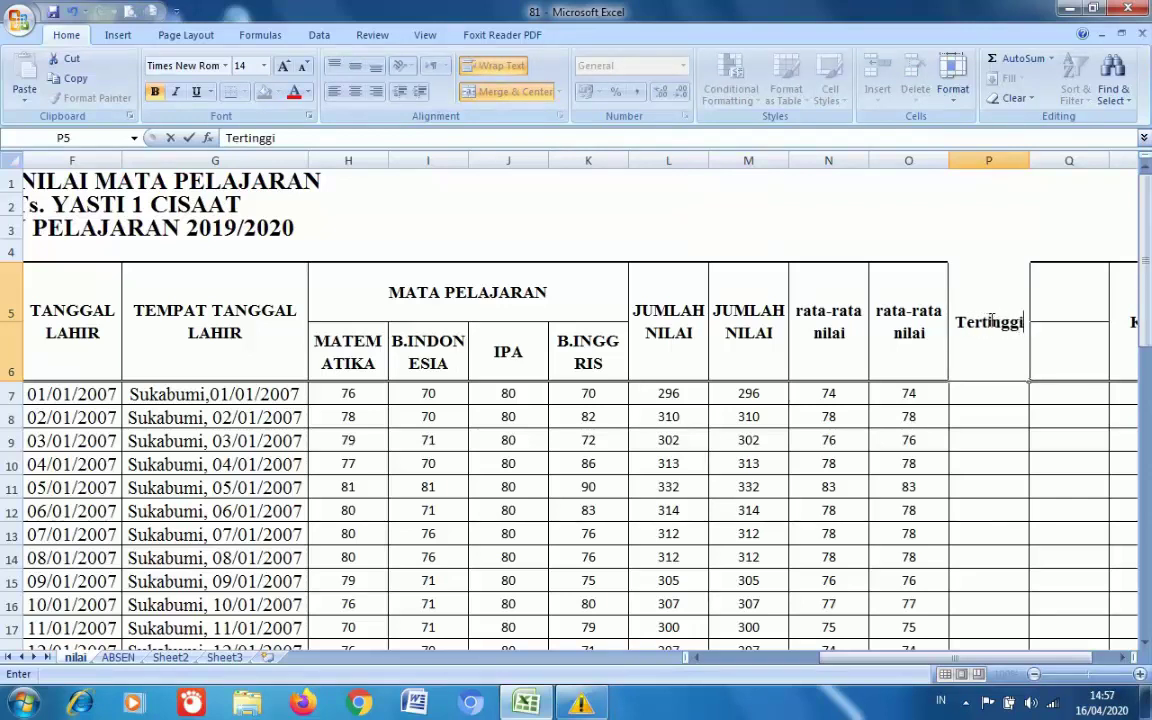
click(1031, 392)
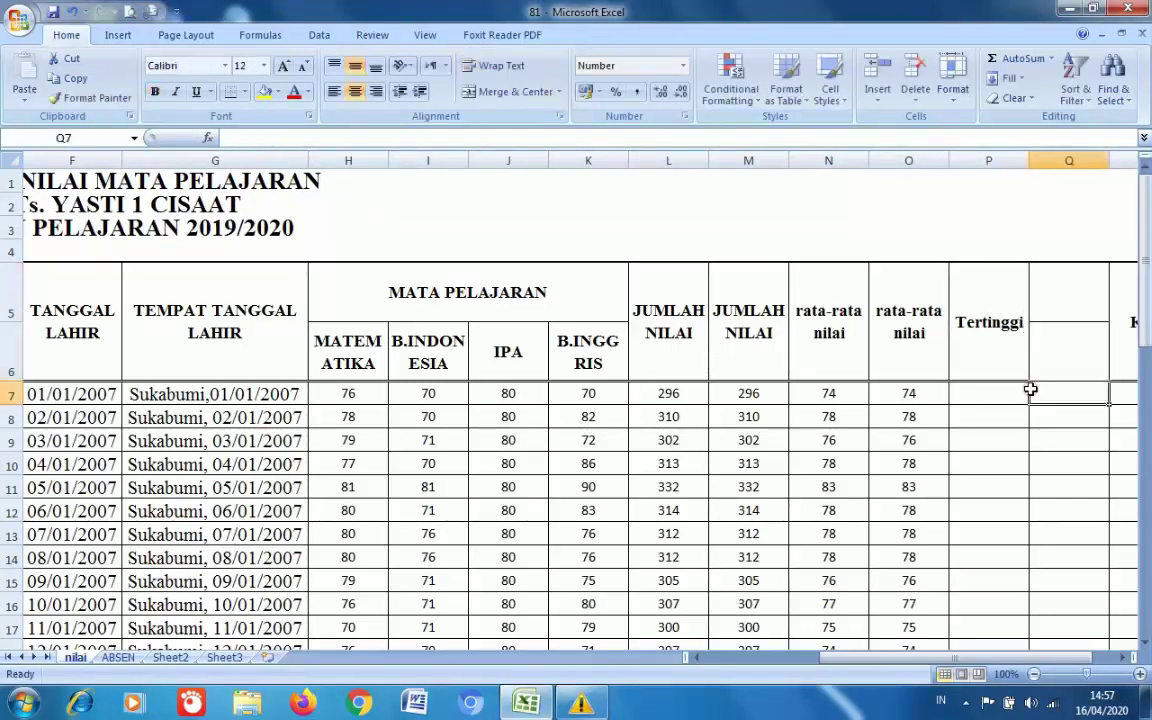
- Extend the header in P5 to read "Nilai Tertinggi"
click(1003, 322)
double_click(960, 325)
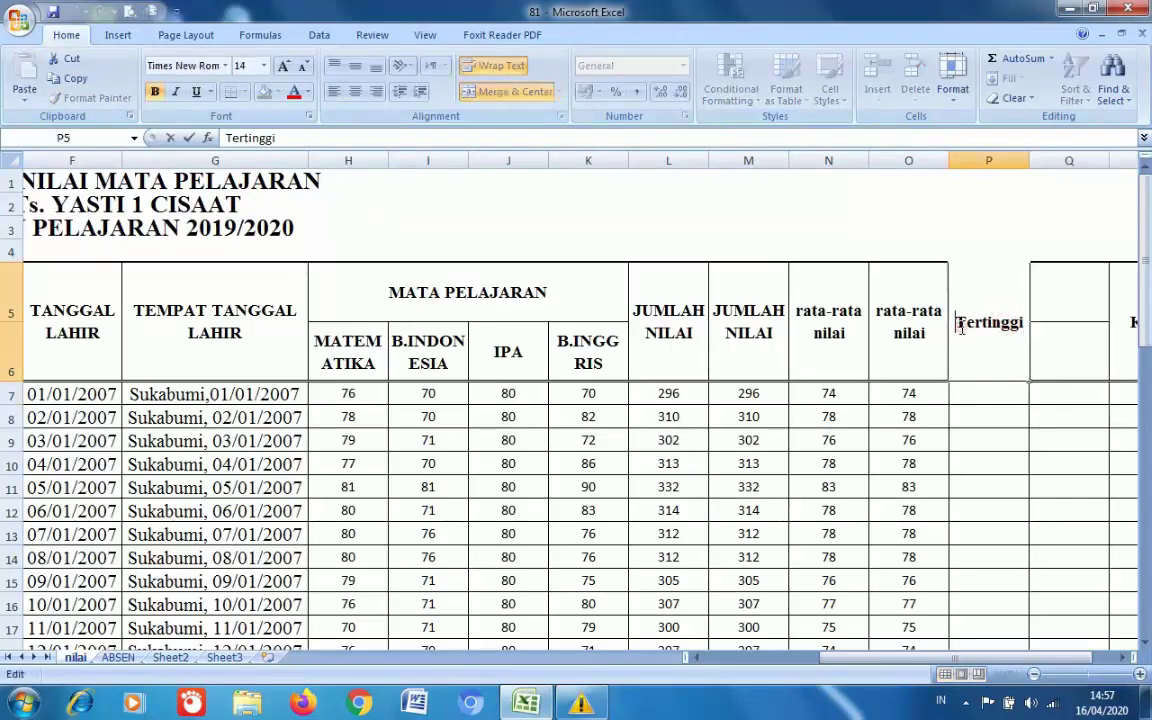
text(Nil)
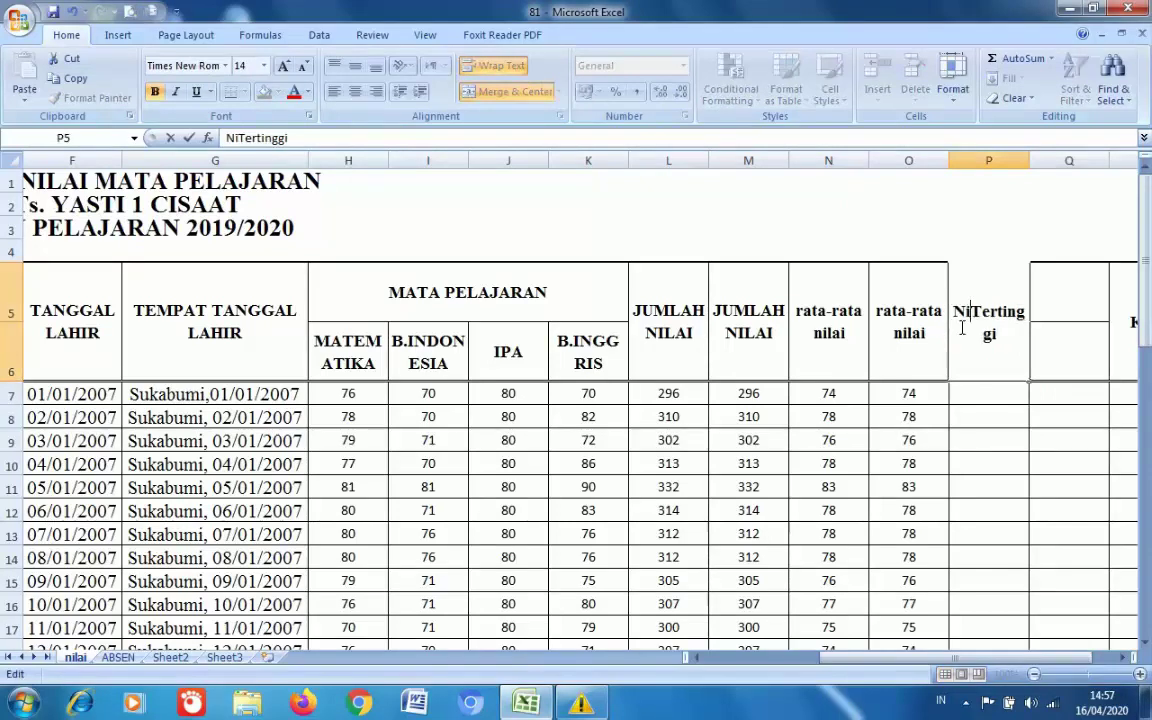
text(ai)
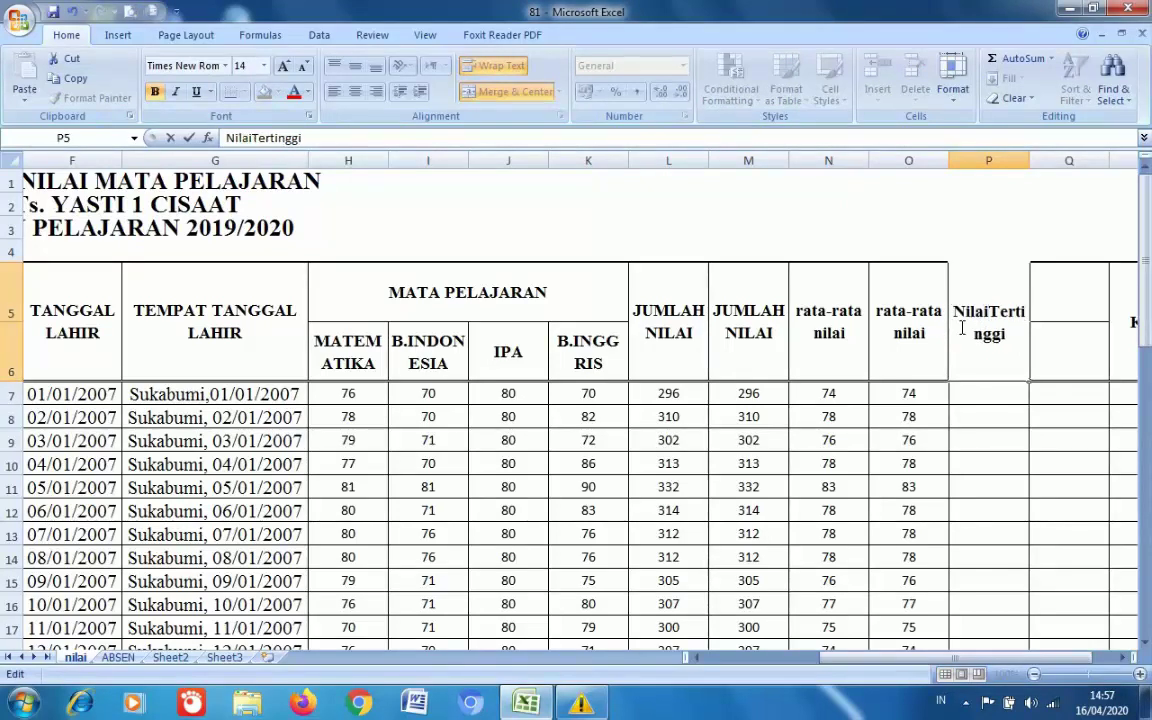
click(1045, 367)
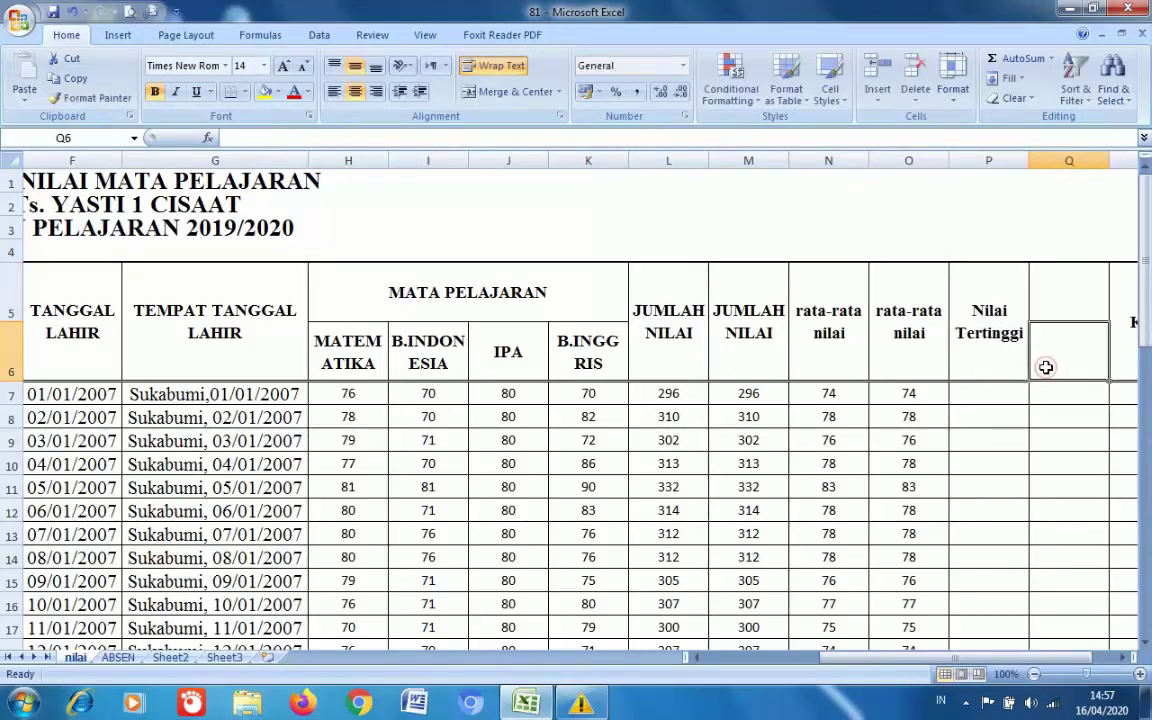
- Copy the Nilai Tertinggi header with its merged format into Q5:Q6 and change the copy to "Nilai Terendah"
click(1013, 323)
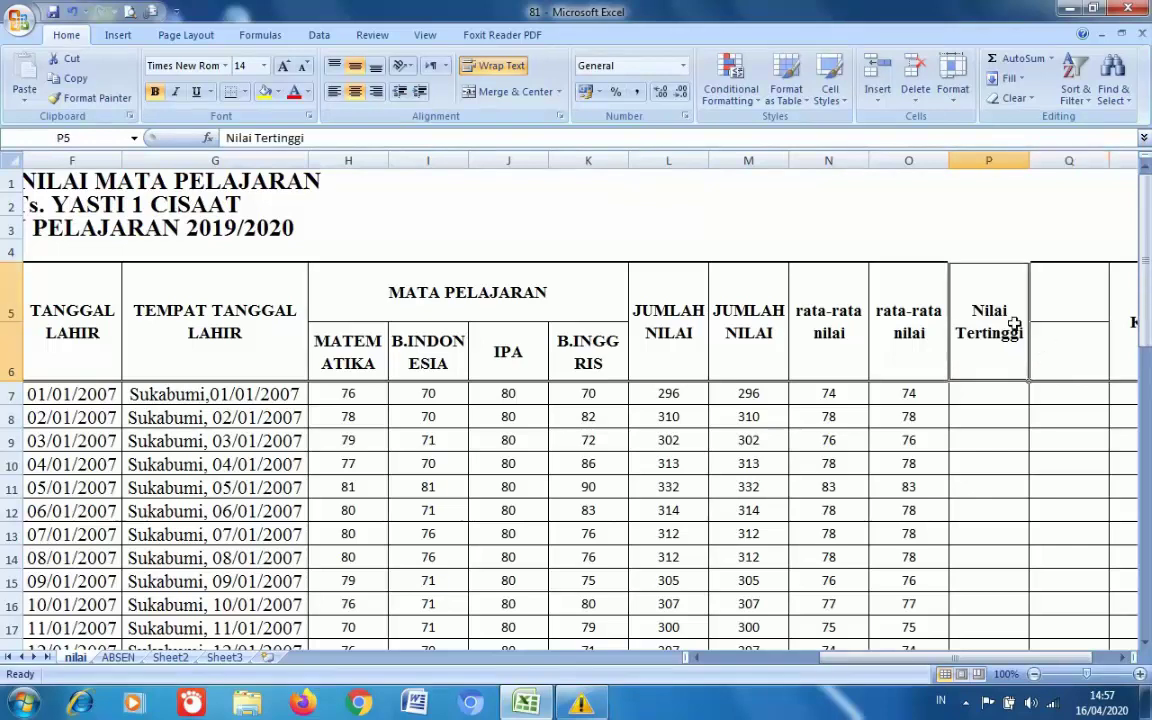
drag(1030, 380, 1084, 373)
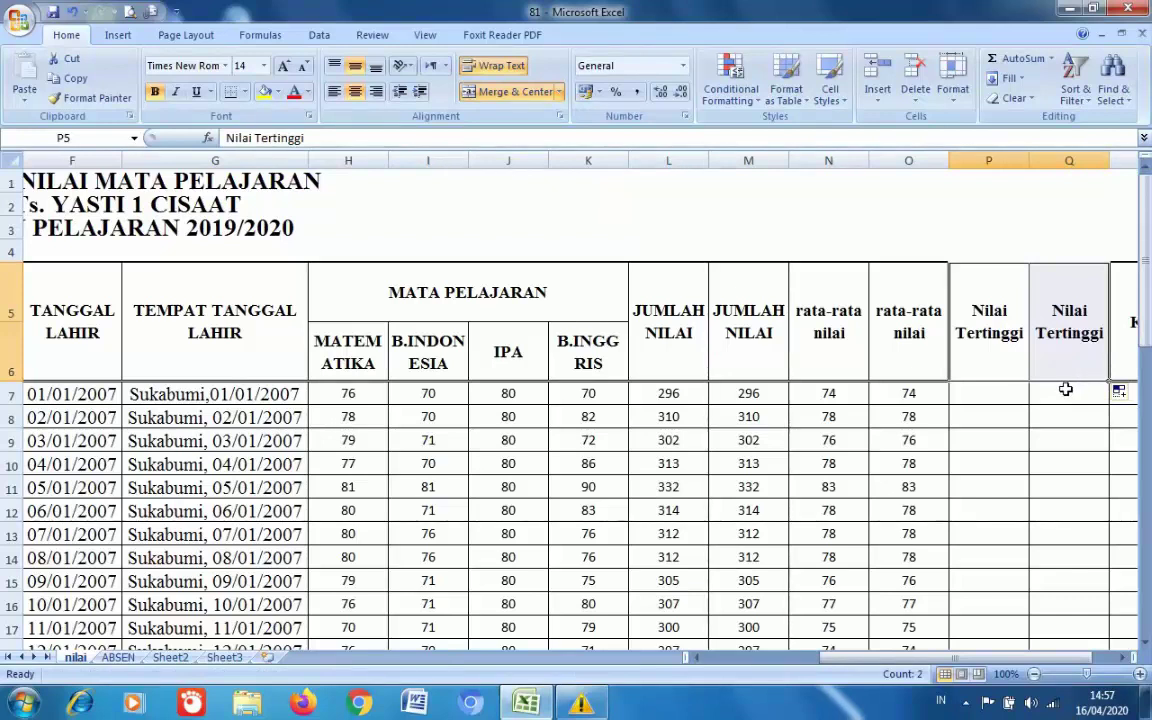
click(1104, 333)
key(BackSpace)
key(BackSpace)
key(BackSpace)
key(BackSpace)
key(BackSpace)
key(BackSpace)
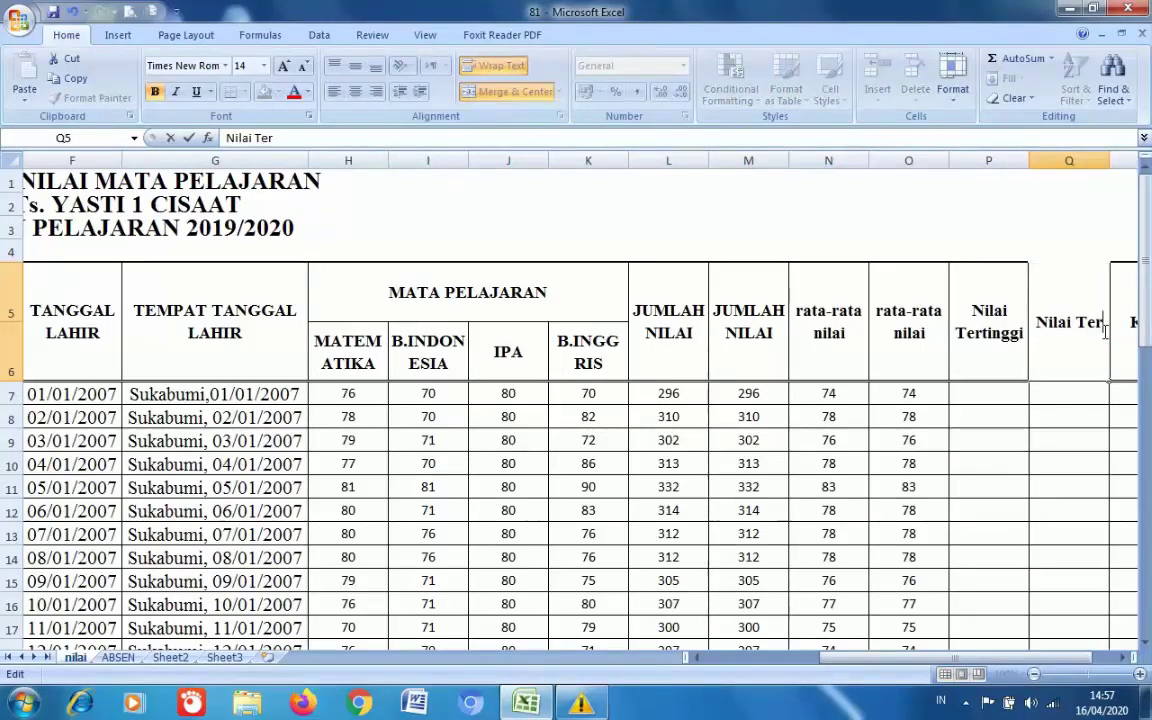
text(endah)
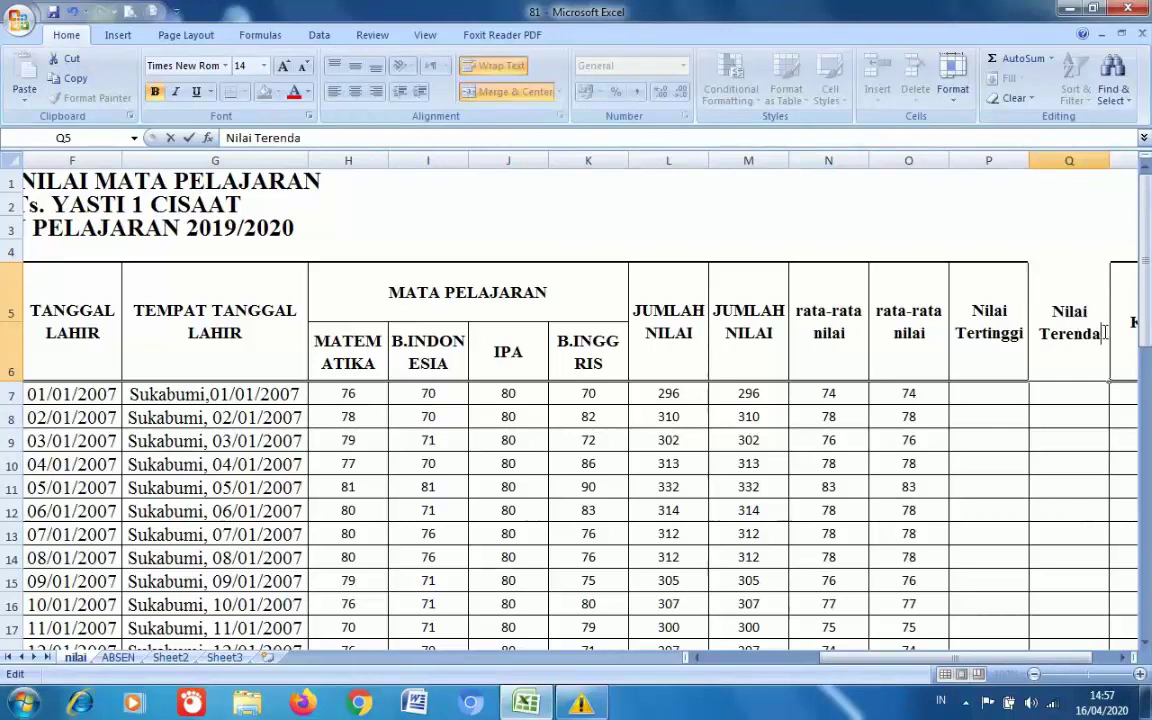
click(1065, 465)
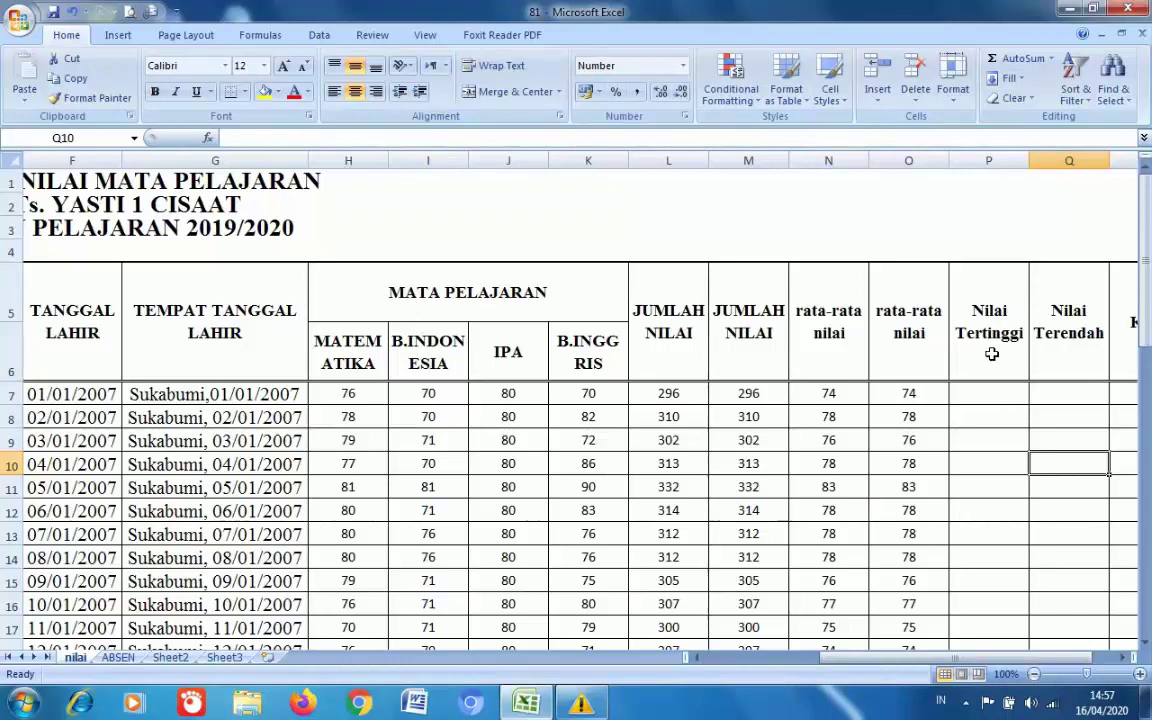
- Check the first and last subject scores in row 7, H7 and K7, and the empty Nilai Terendah cell Q7
click(361, 400)
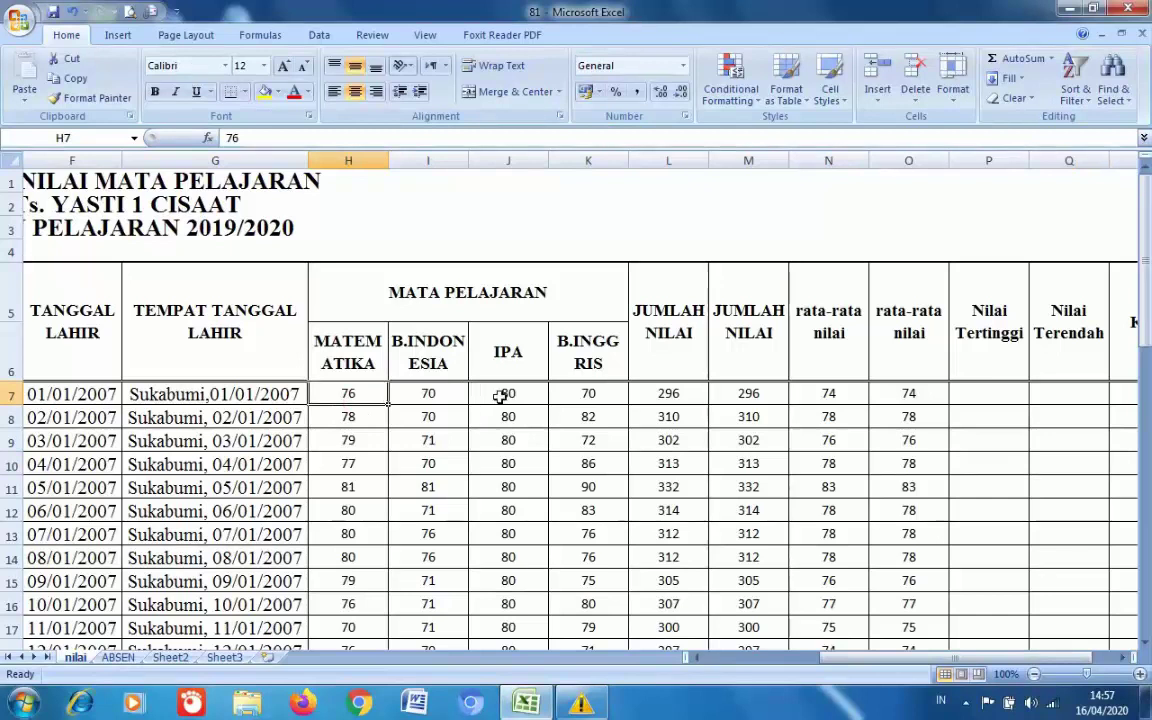
click(587, 395)
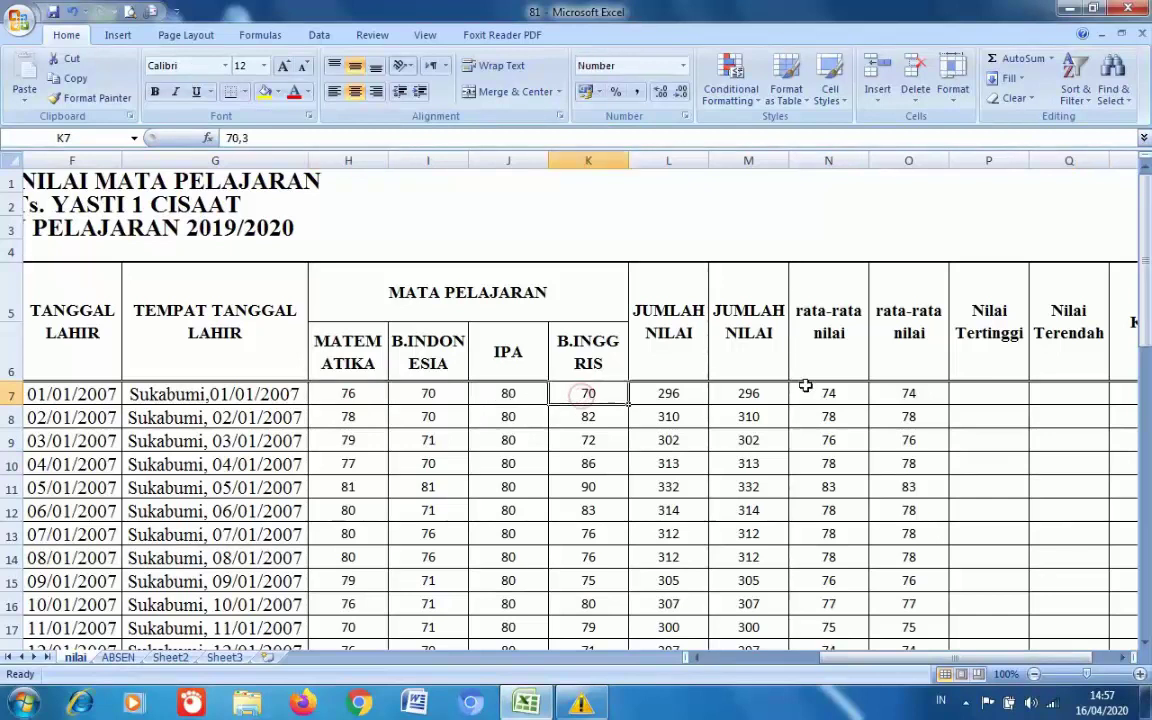
click(1062, 392)
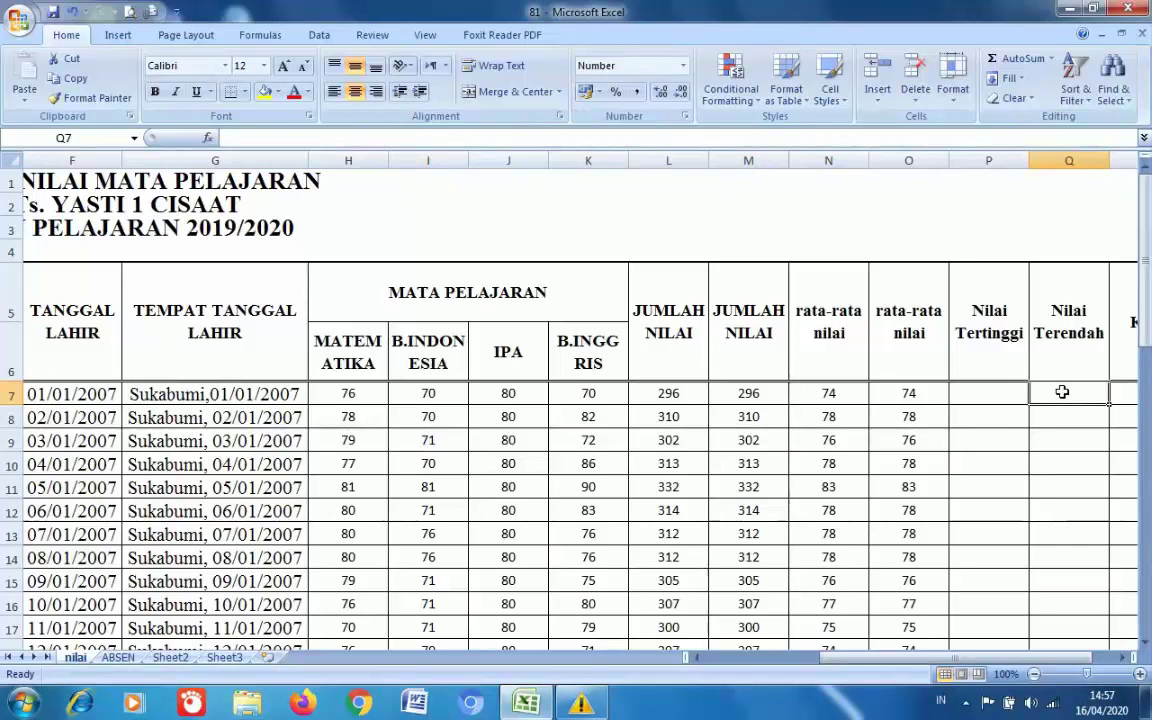
- Enter a MAX formula in the Nilai Tertinggi cell P7 over the subject scores H7:K7
click(1006, 396)
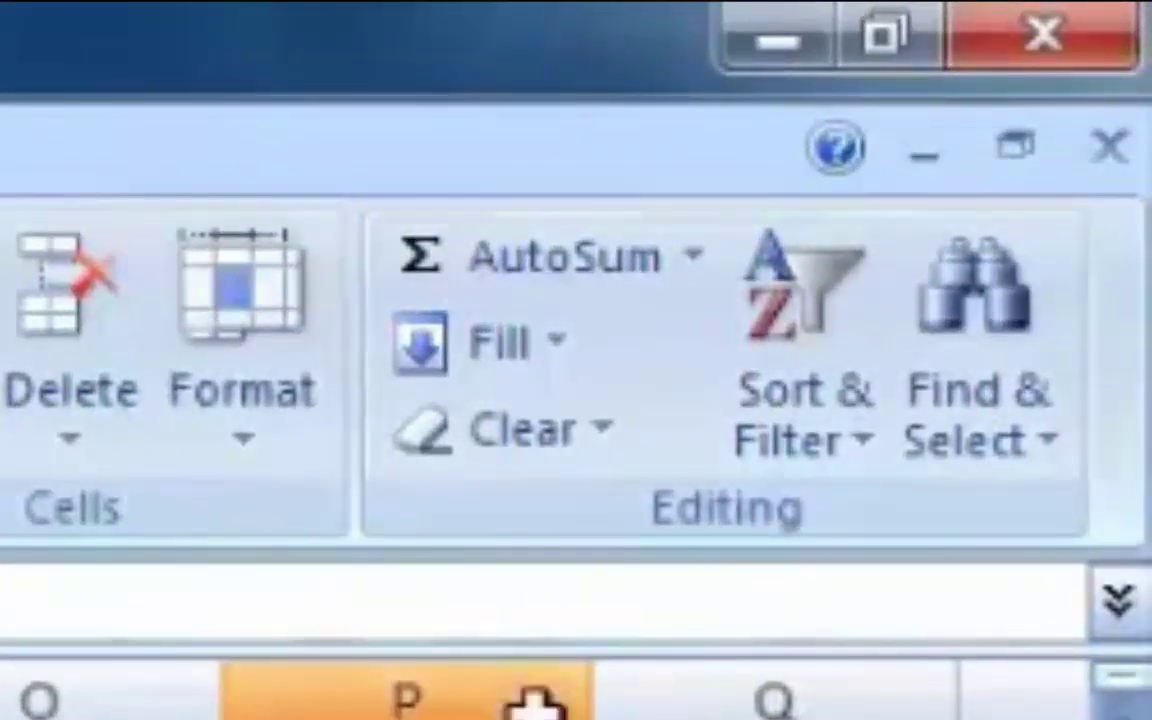
click(690, 262)
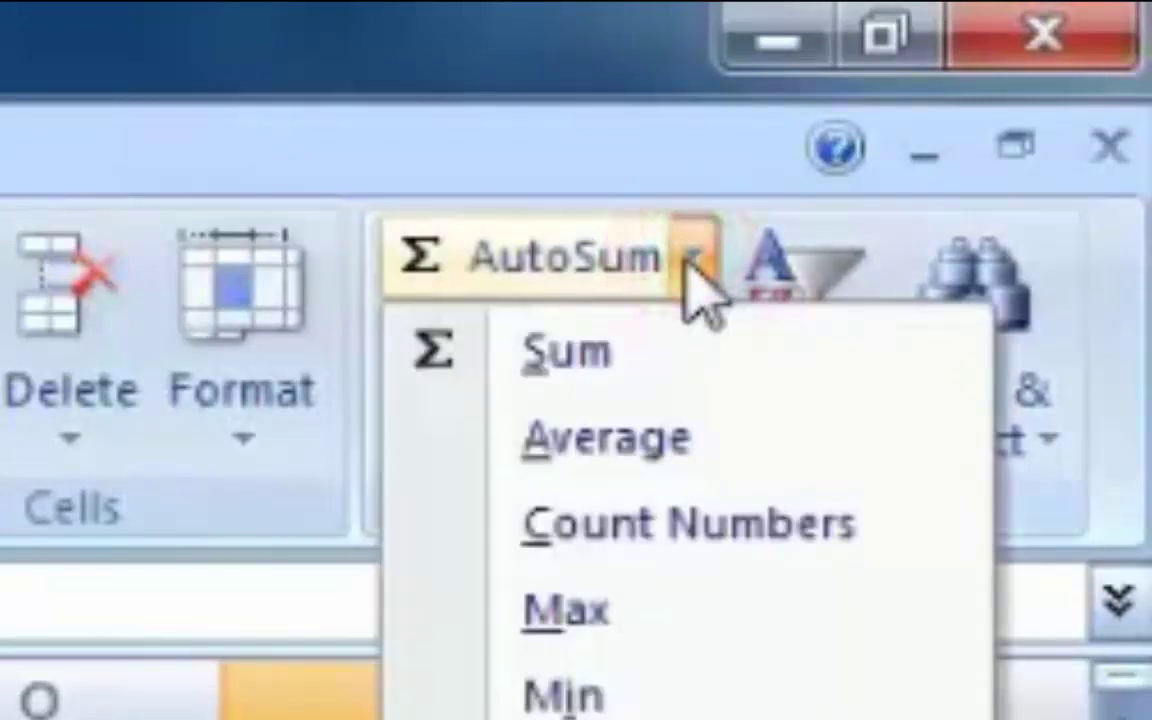
click(665, 622)
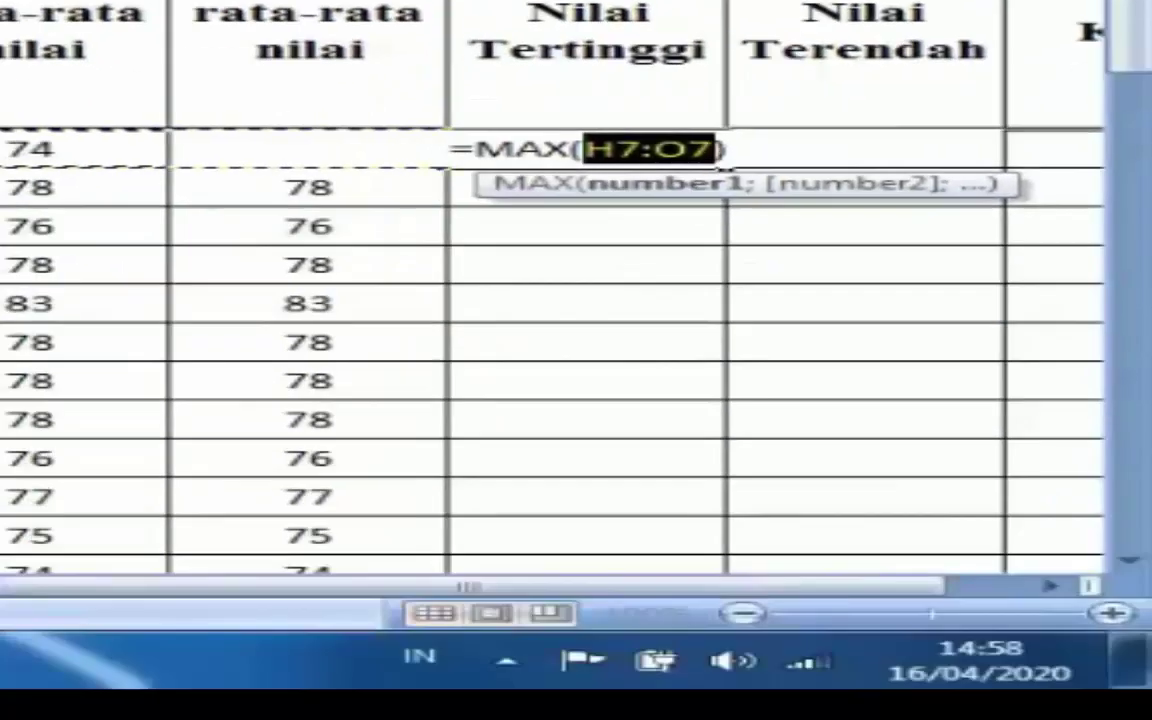
click(642, 143)
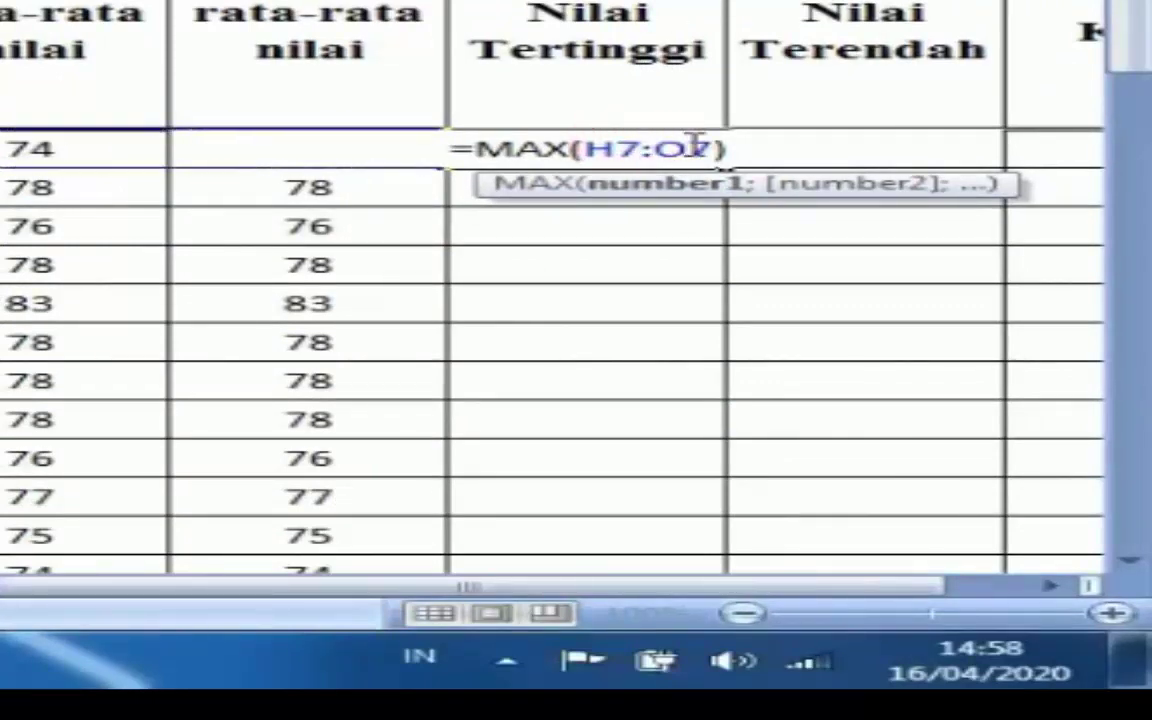
click(689, 145)
key(BackSpace)
text(k)
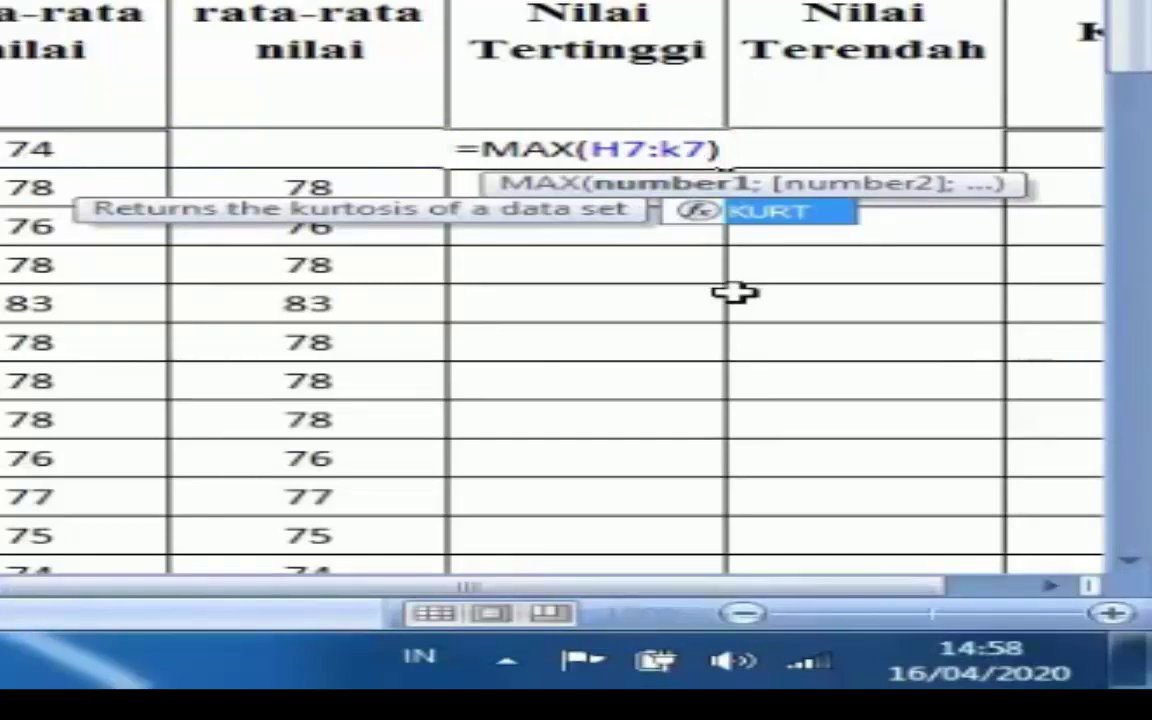
key(Return)
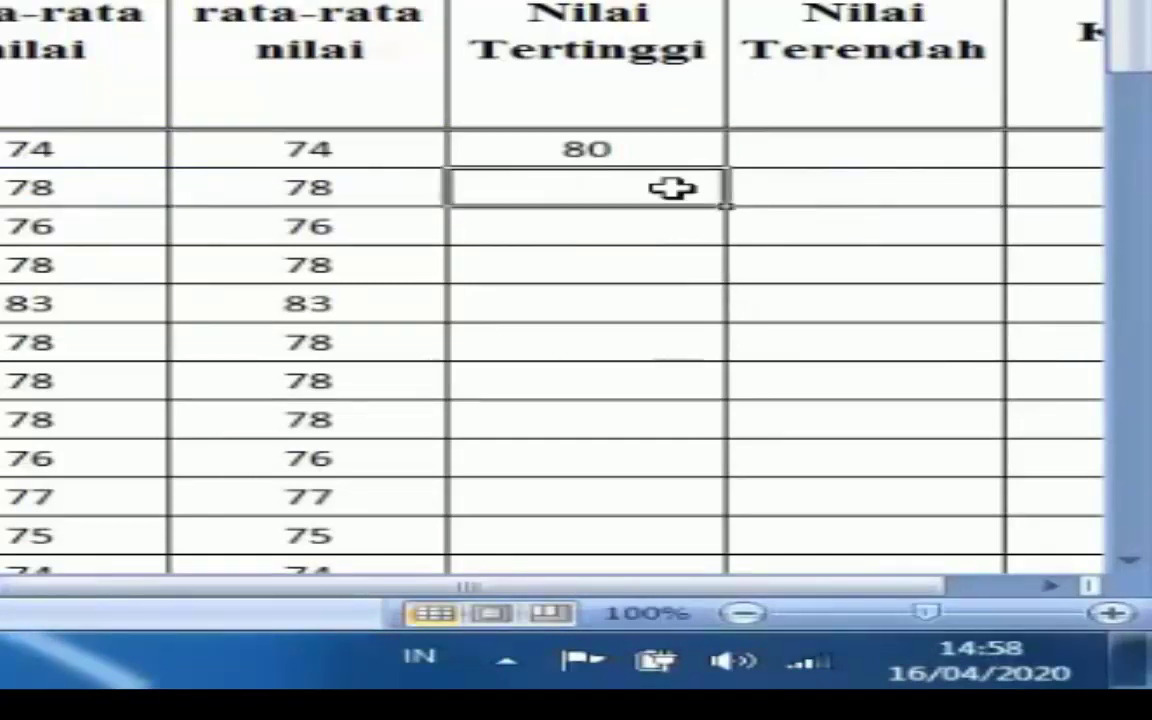
- Check the MAX formula in P7 against the subject scores in row 7, including the IPA score in J7
click(660, 149)
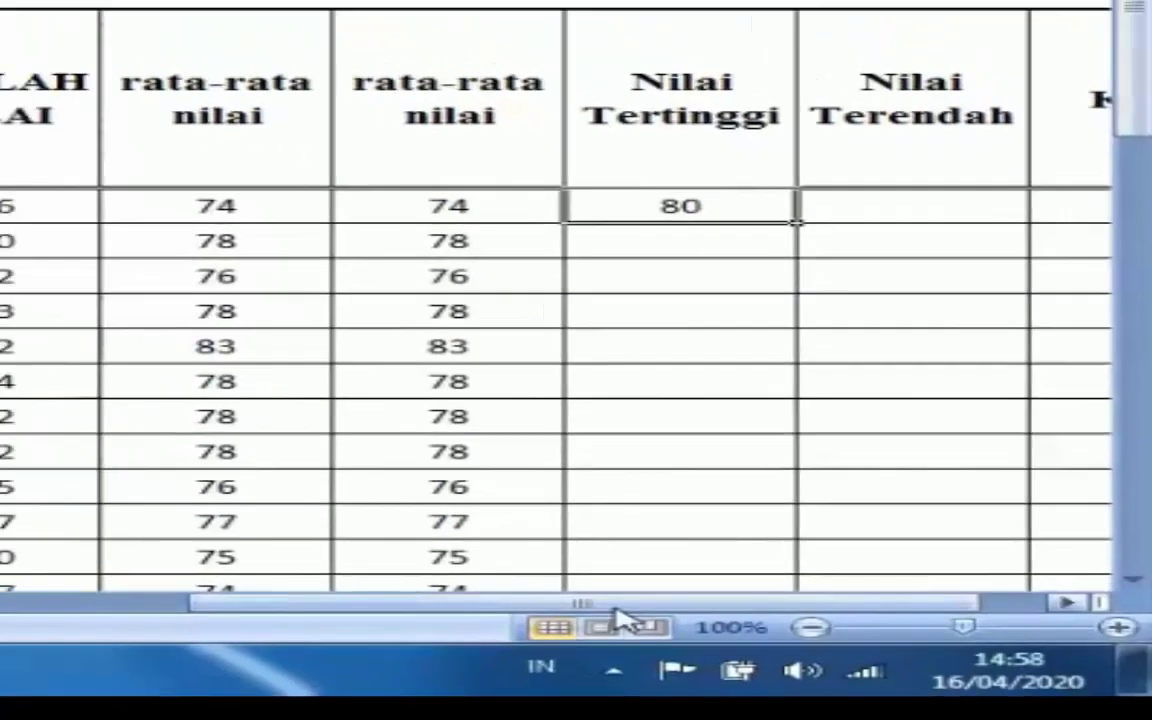
drag(616, 608, 375, 639)
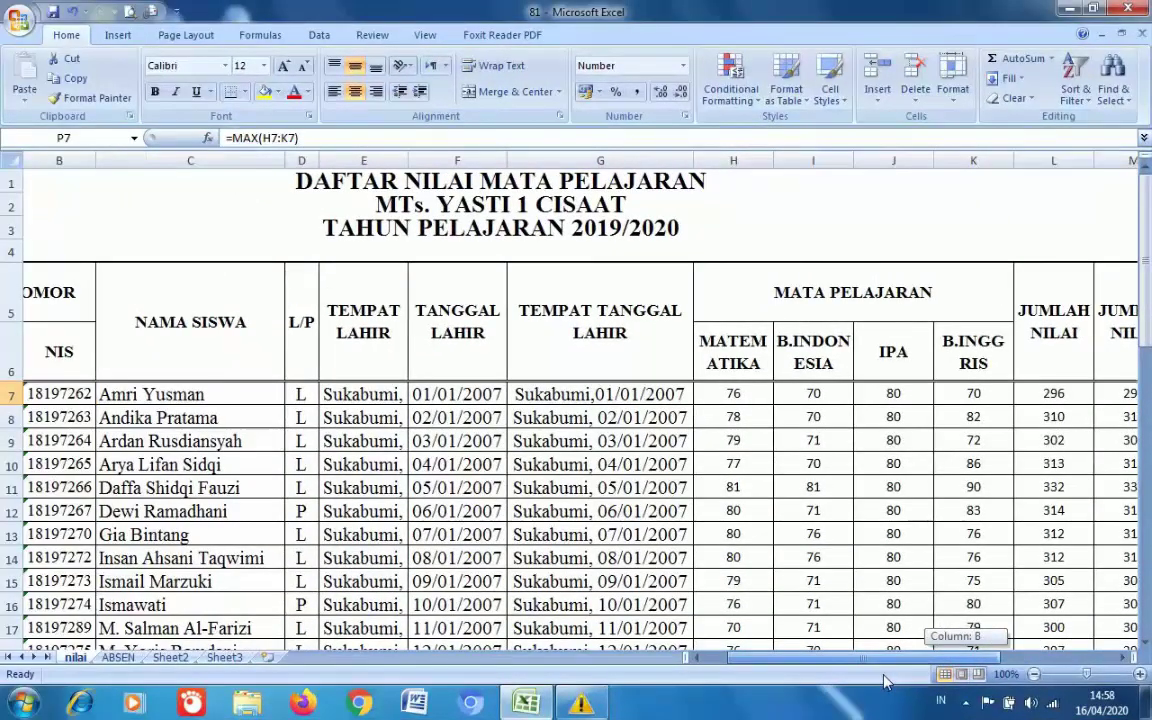
drag(885, 681, 965, 660)
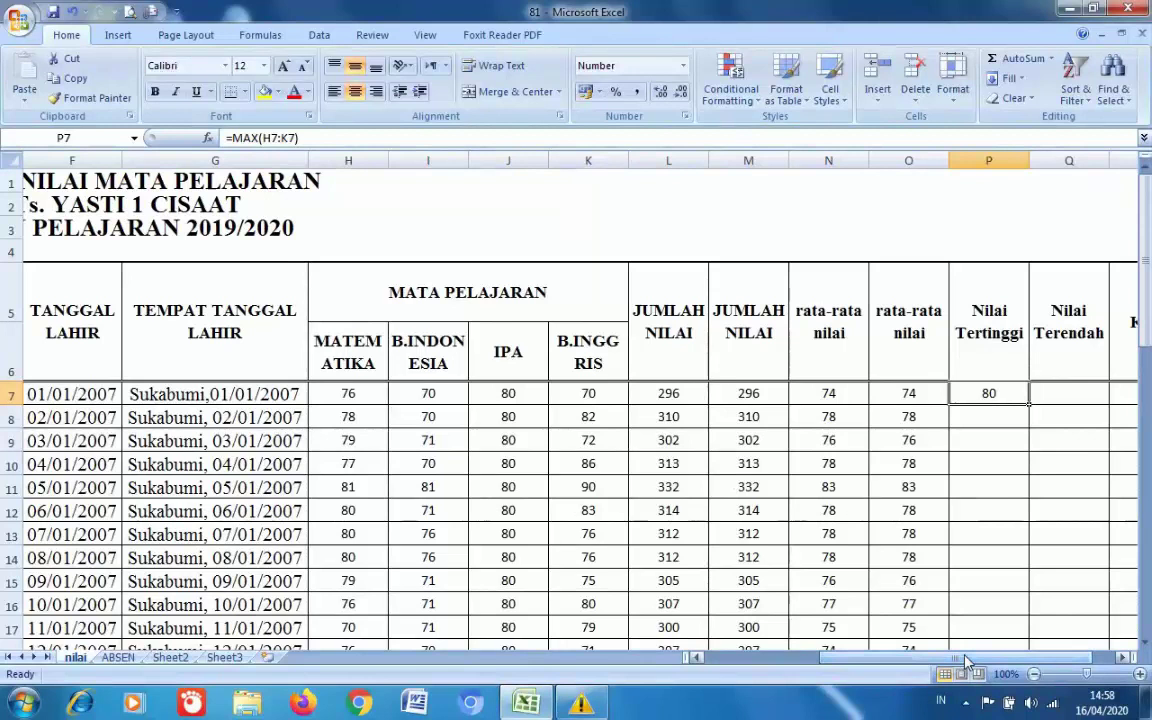
click(515, 397)
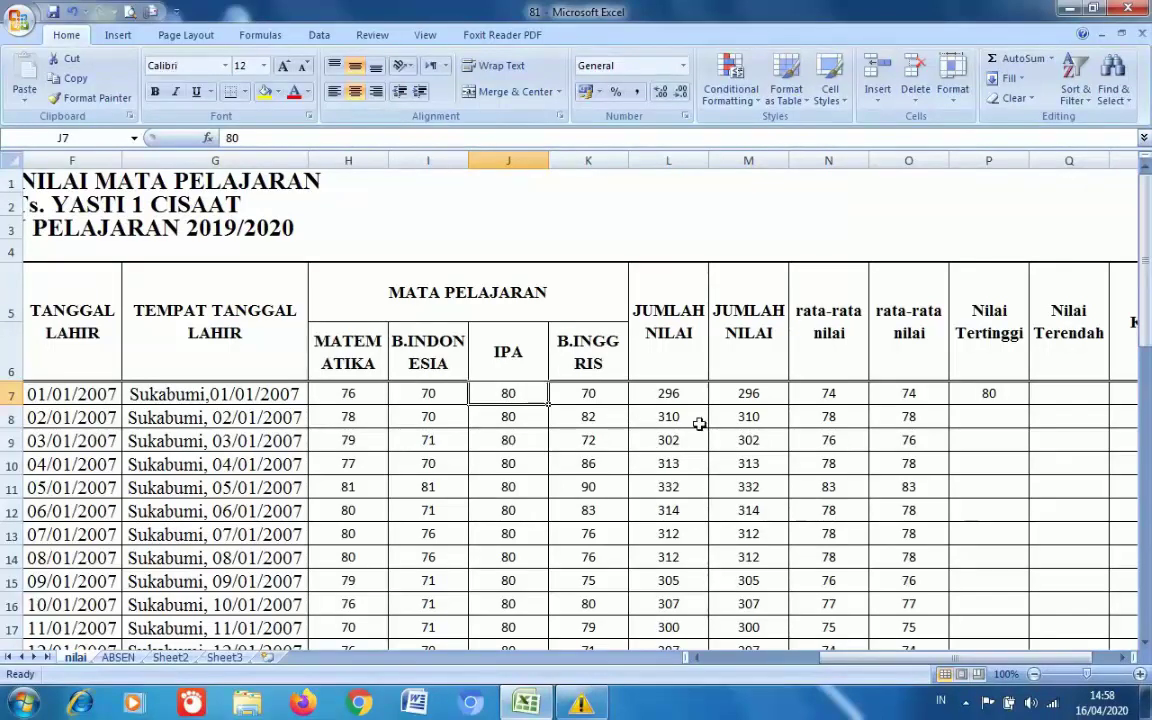
click(1018, 396)
- Open the choice of AutoSum functions for the Nilai Terendah cell Q7
click(1059, 396)
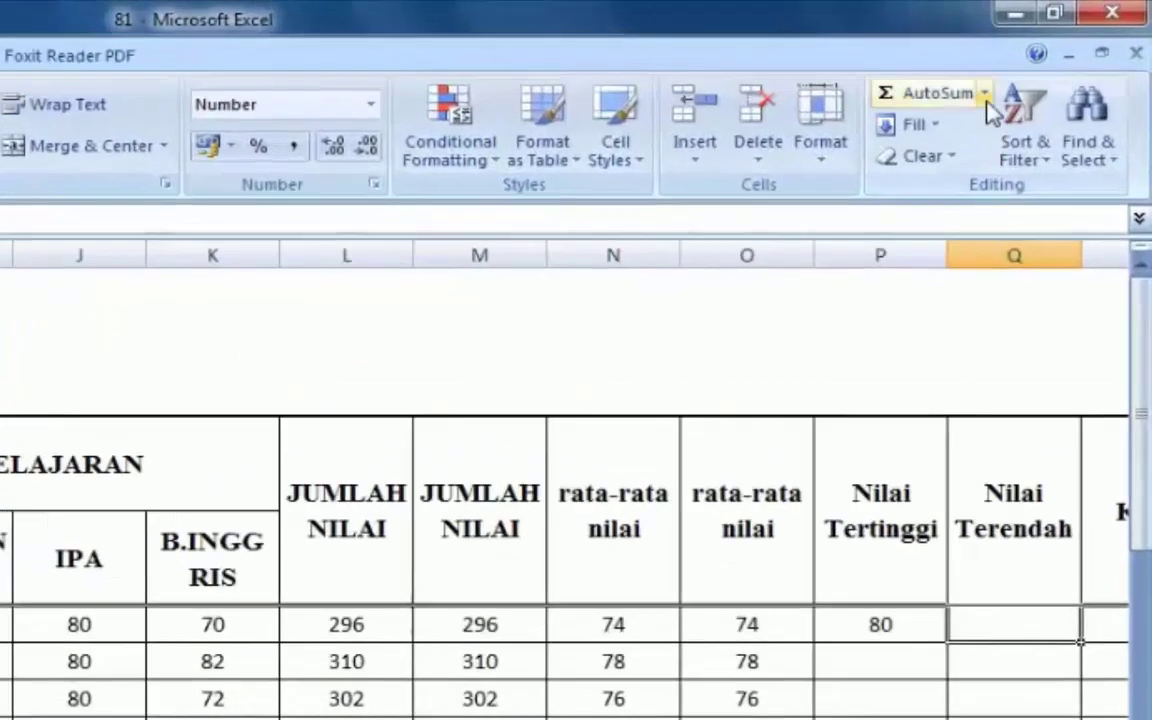
click(985, 93)
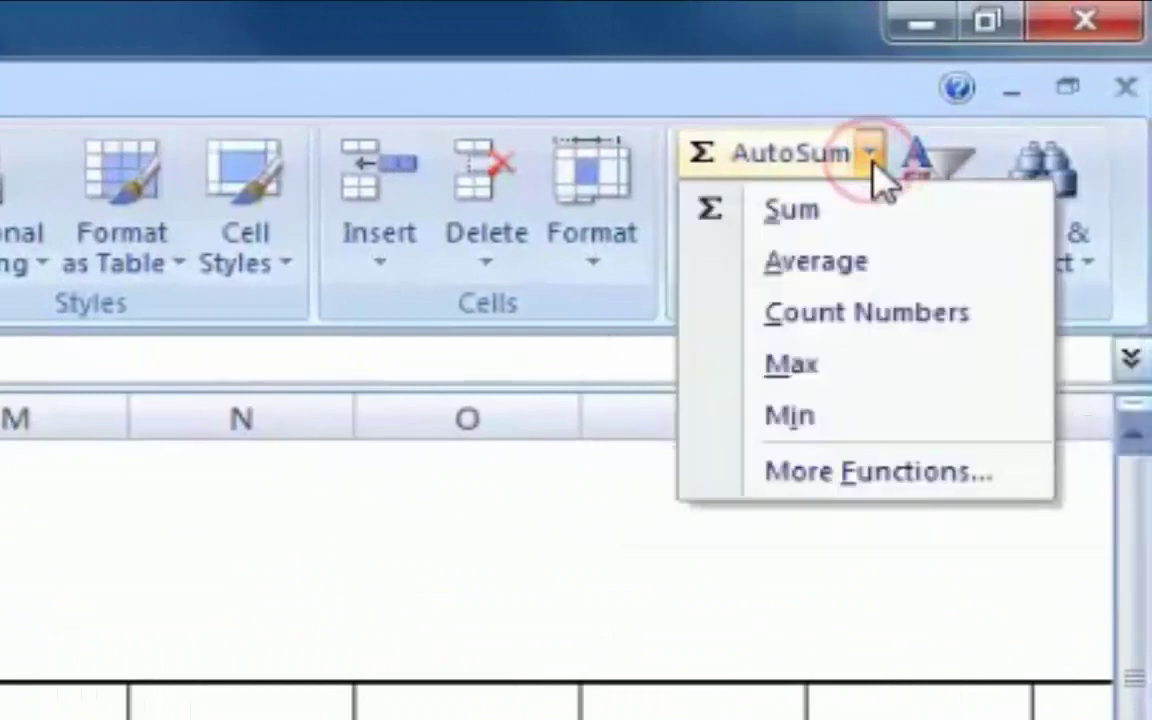
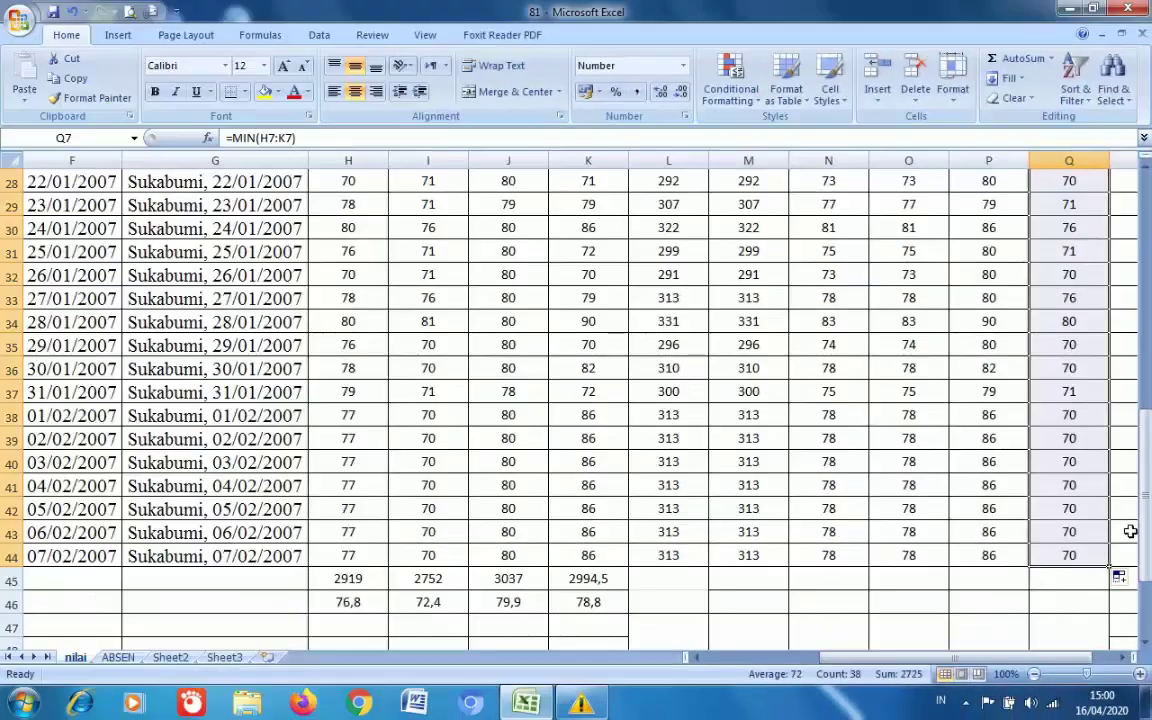
- Compare the subject scores H7:K7 with the highest and lowest score results in row 7
drag(1145, 520, 1145, 318)
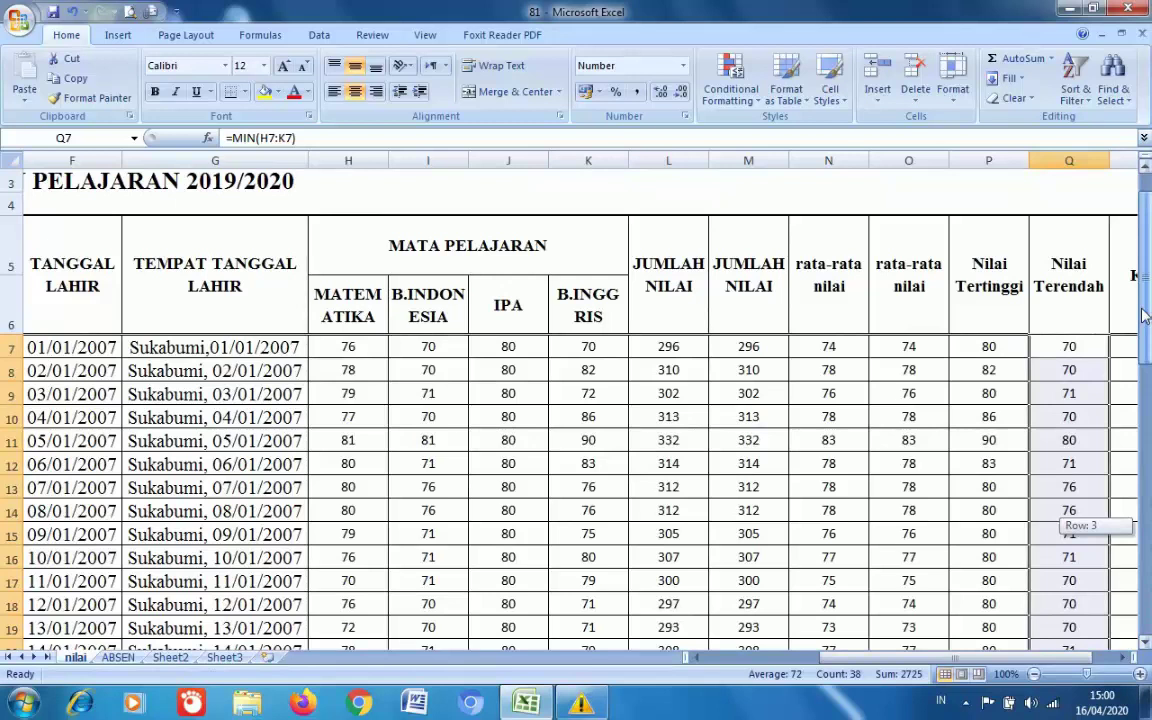
drag(1146, 316, 1146, 316)
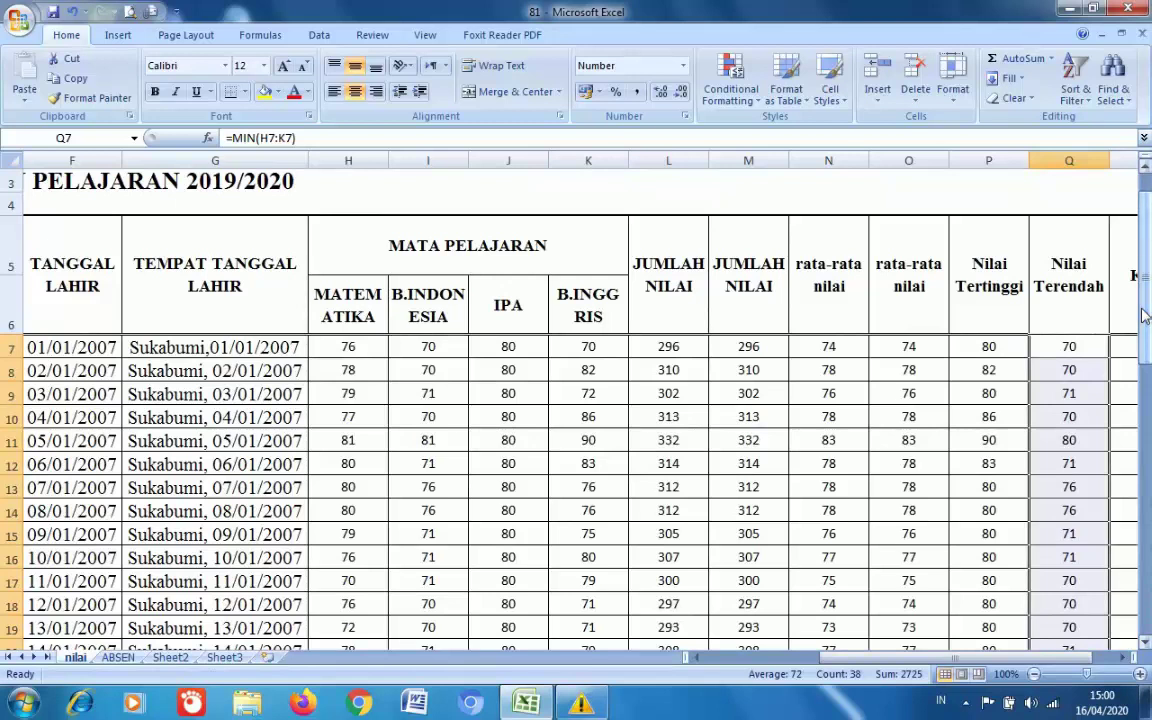
drag(360, 346, 569, 352)
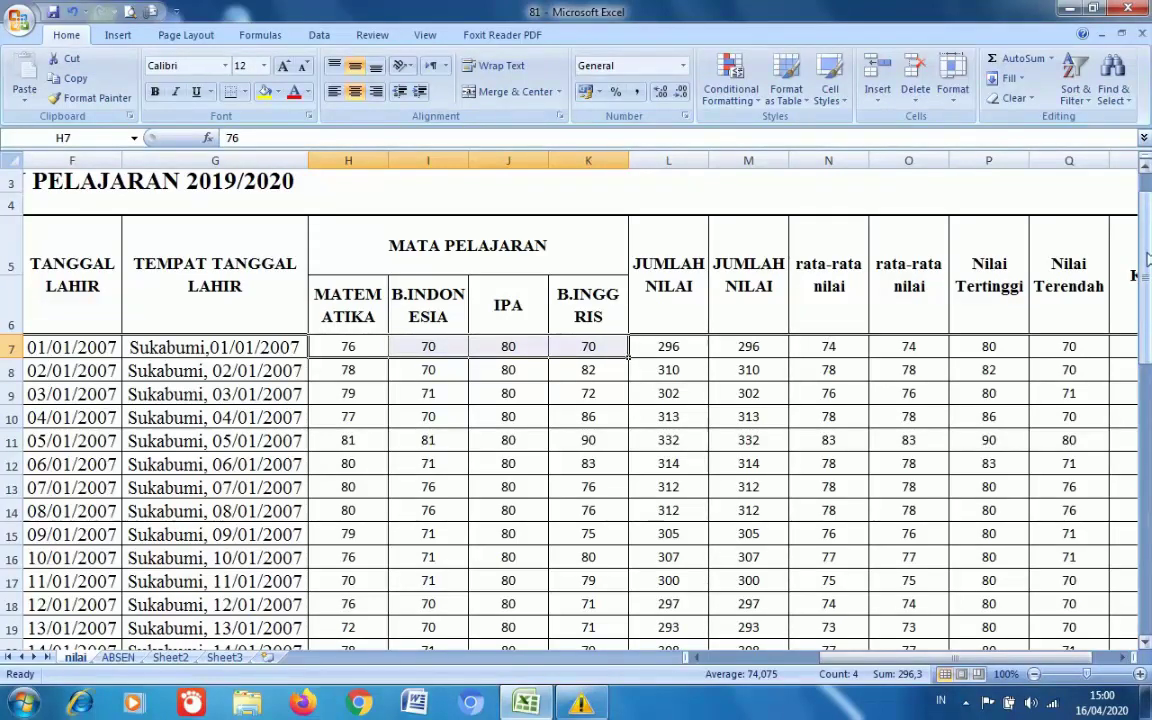
- Insert two new rows directly beneath the Rata-rata nilai row, at rows 47 and 48
drag(1146, 258, 1146, 526)
drag(830, 657, 700, 657)
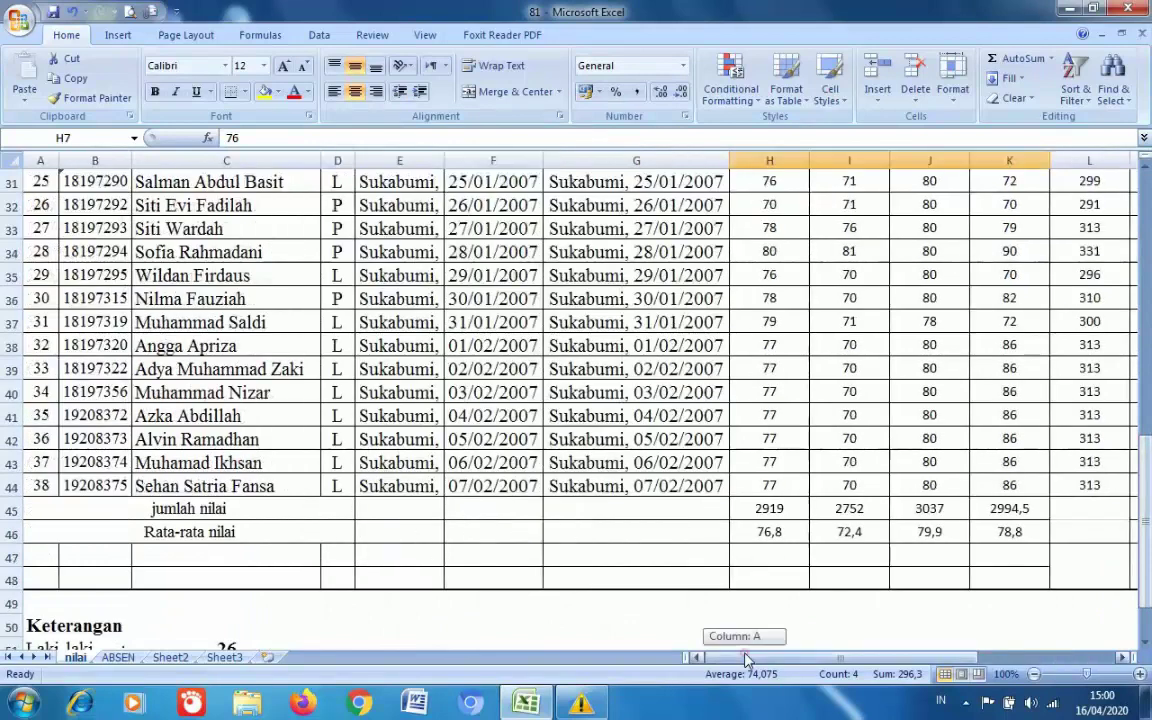
drag(324, 529, 356, 545)
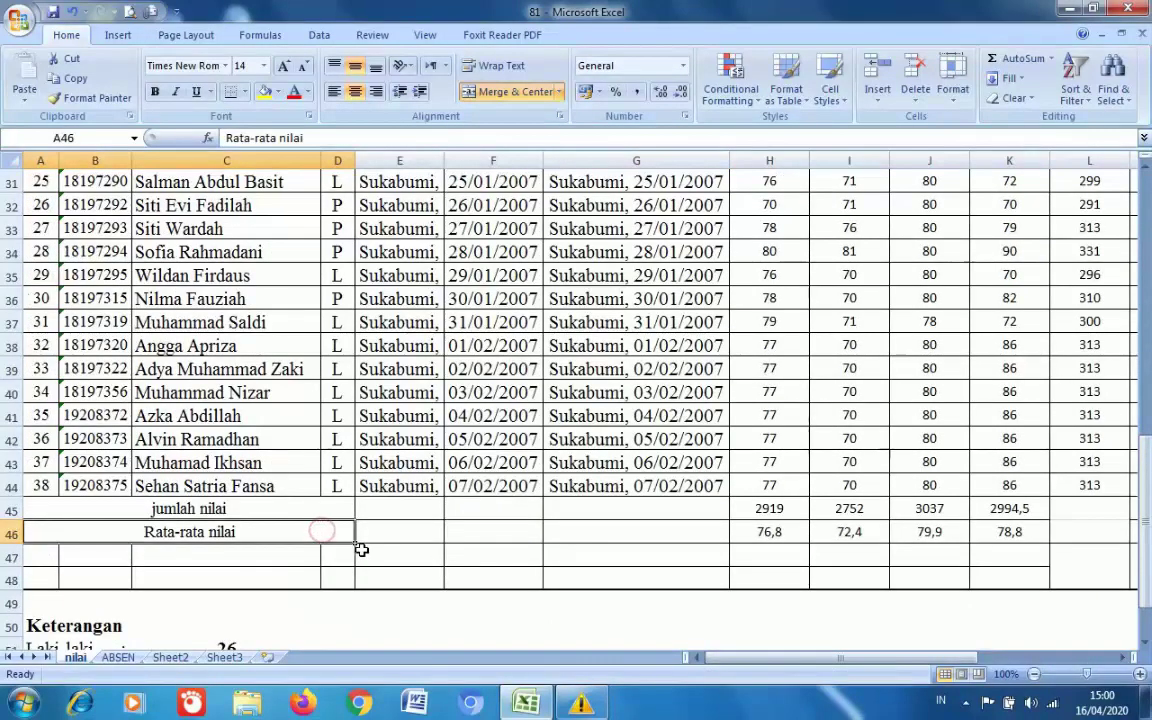
mouse_move(8, 558)
mouse_down()
mouse_move(9, 589)
mouse_move(11, 578)
mouse_up()
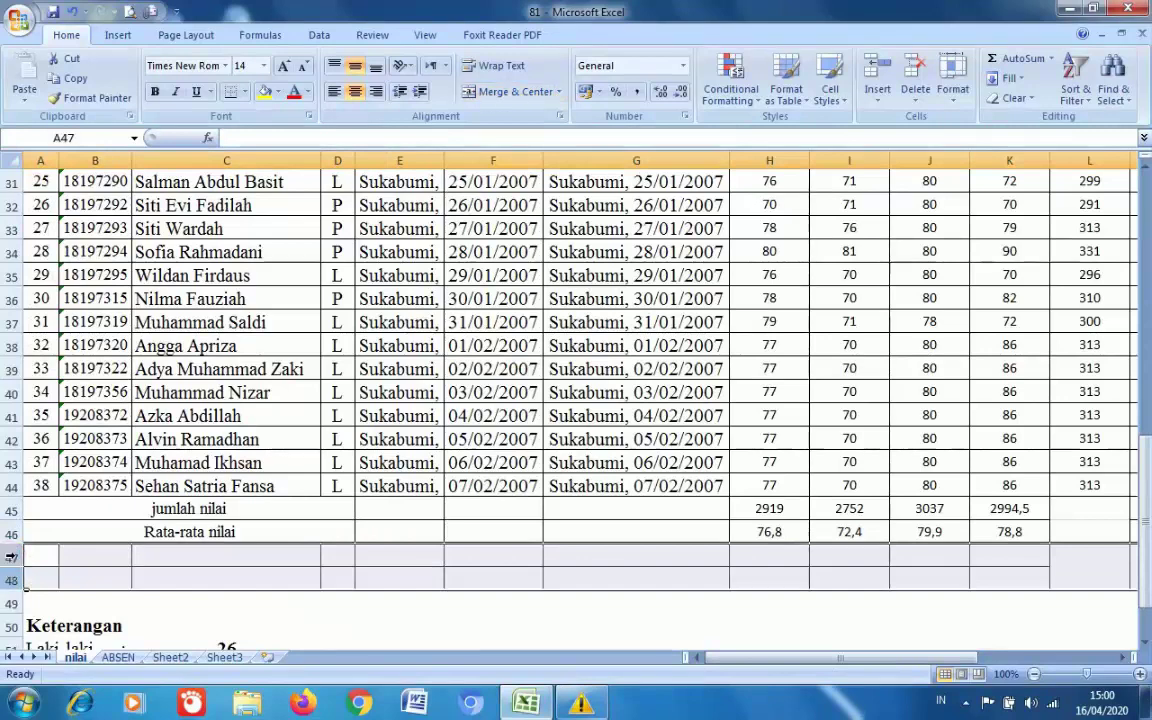
right_click(10, 557)
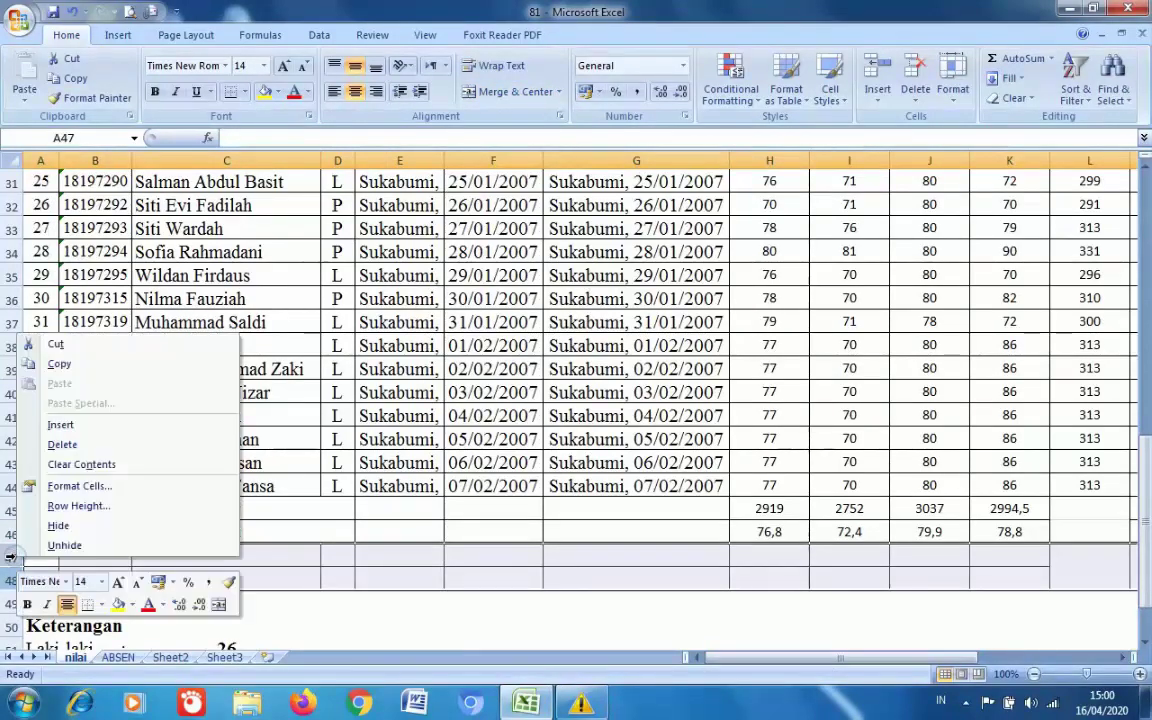
click(60, 425)
click(232, 553)
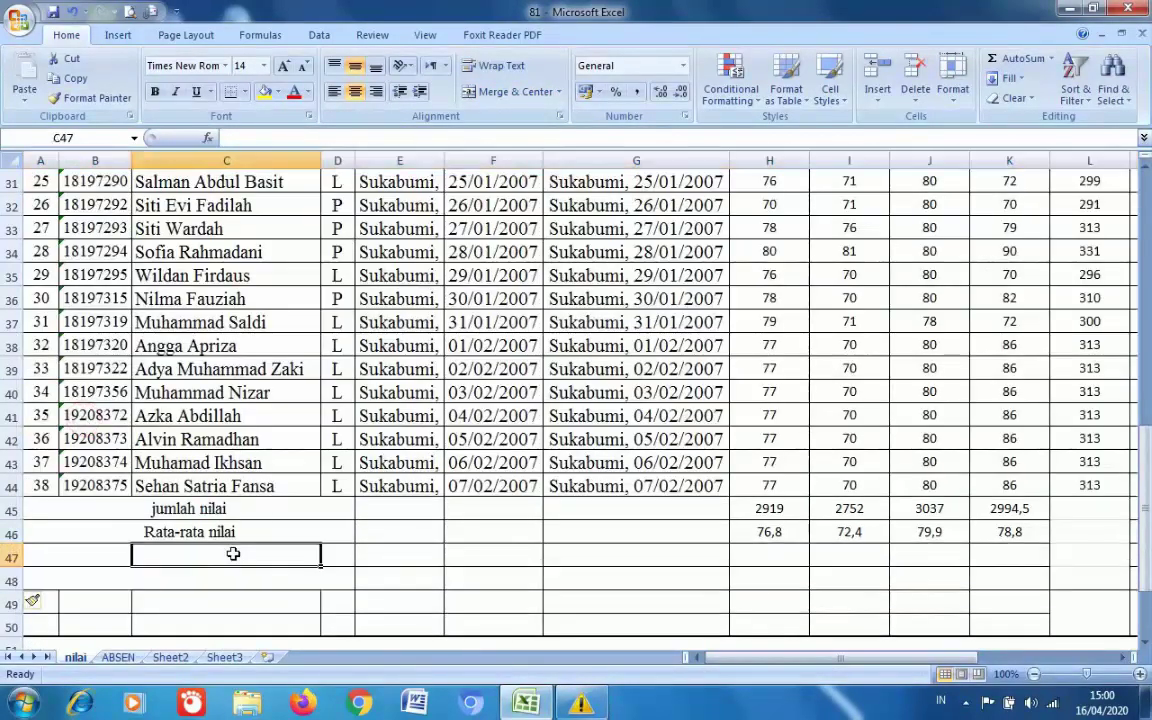
- Copy the merged Rata-rata nilai label down into row 47 and change the copy to "Nilai Tertinggi"
click(295, 537)
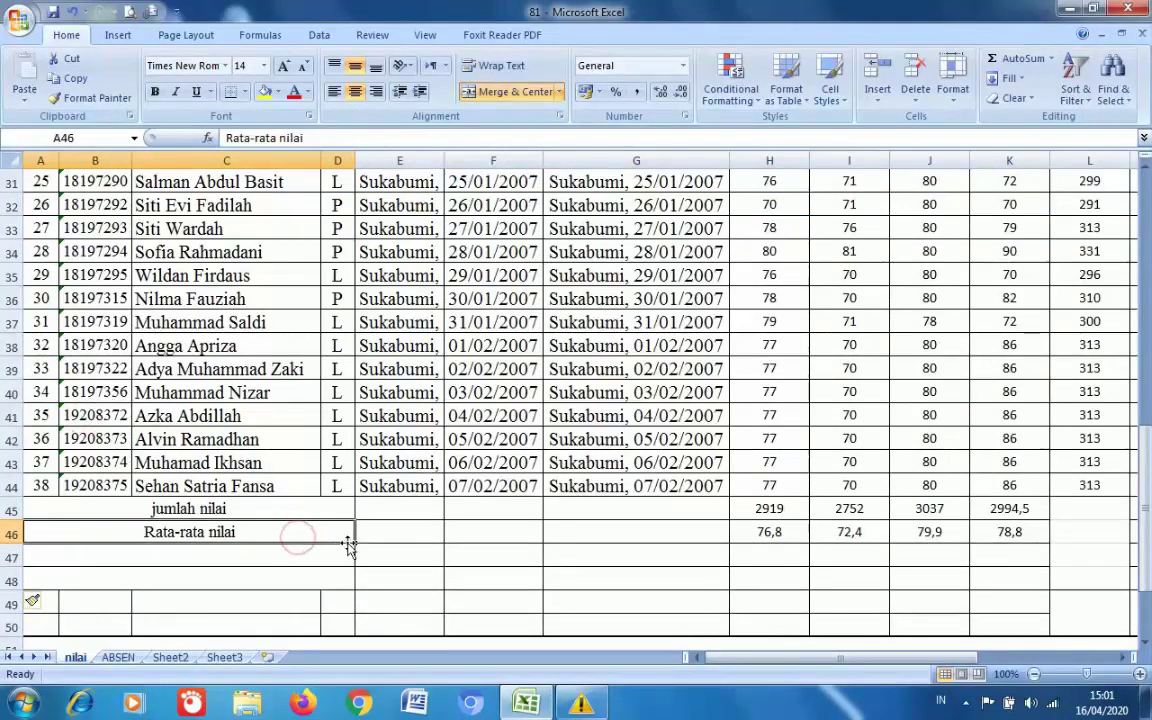
drag(354, 543, 326, 577)
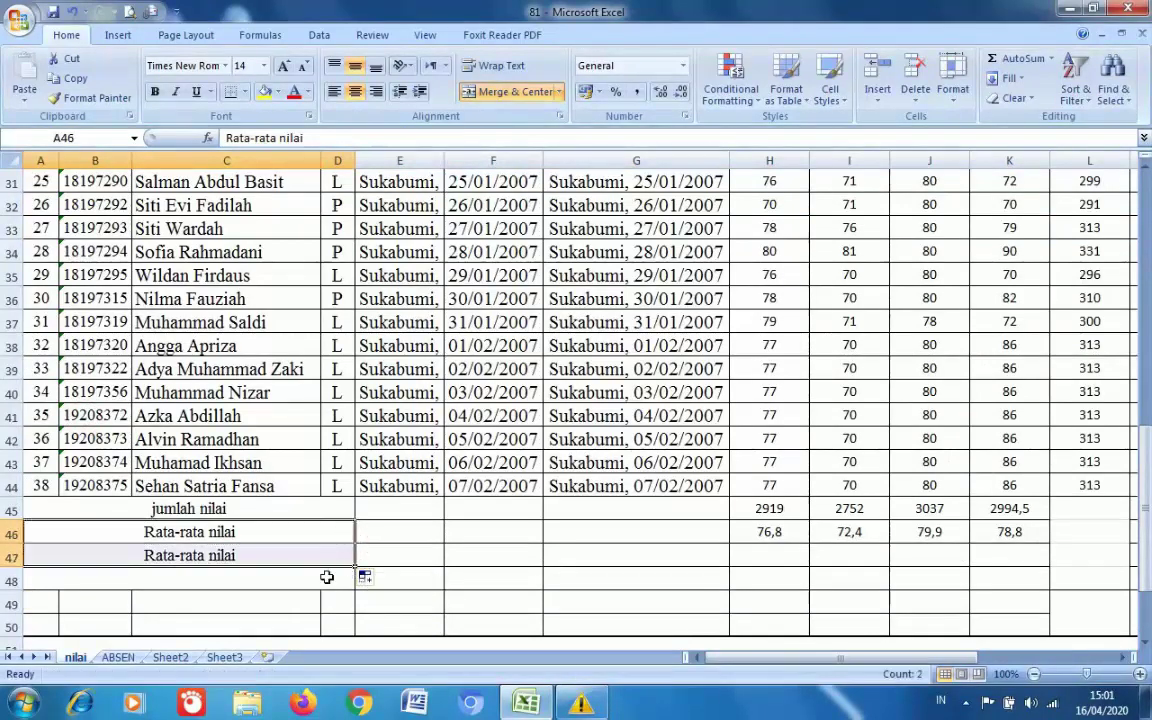
double_click(302, 559)
key(BackSpace)
key(BackSpace)
key(BackSpace)
key(BackSpace)
key(BackSpace)
key(BackSpace)
key(BackSpace)
key(BackSpace)
key(BackSpace)
key(BackSpace)
key(BackSpace)
key(BackSpace)
key(BackSpace)
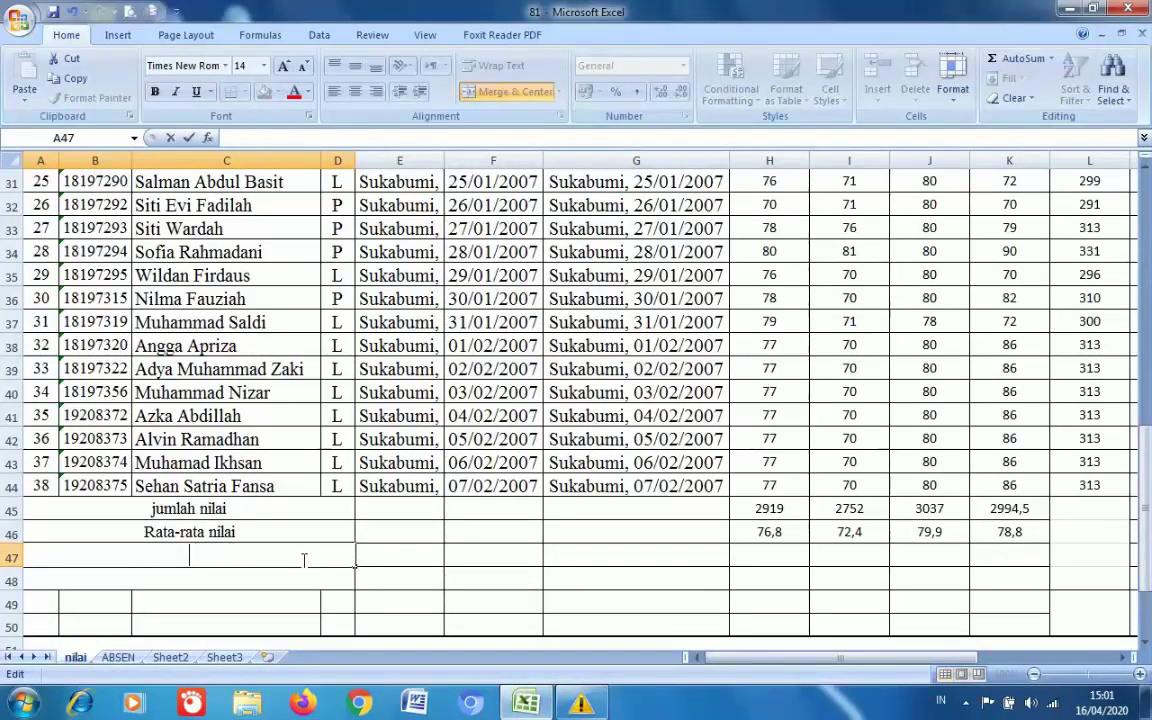
text(Nilai Tertinggi)
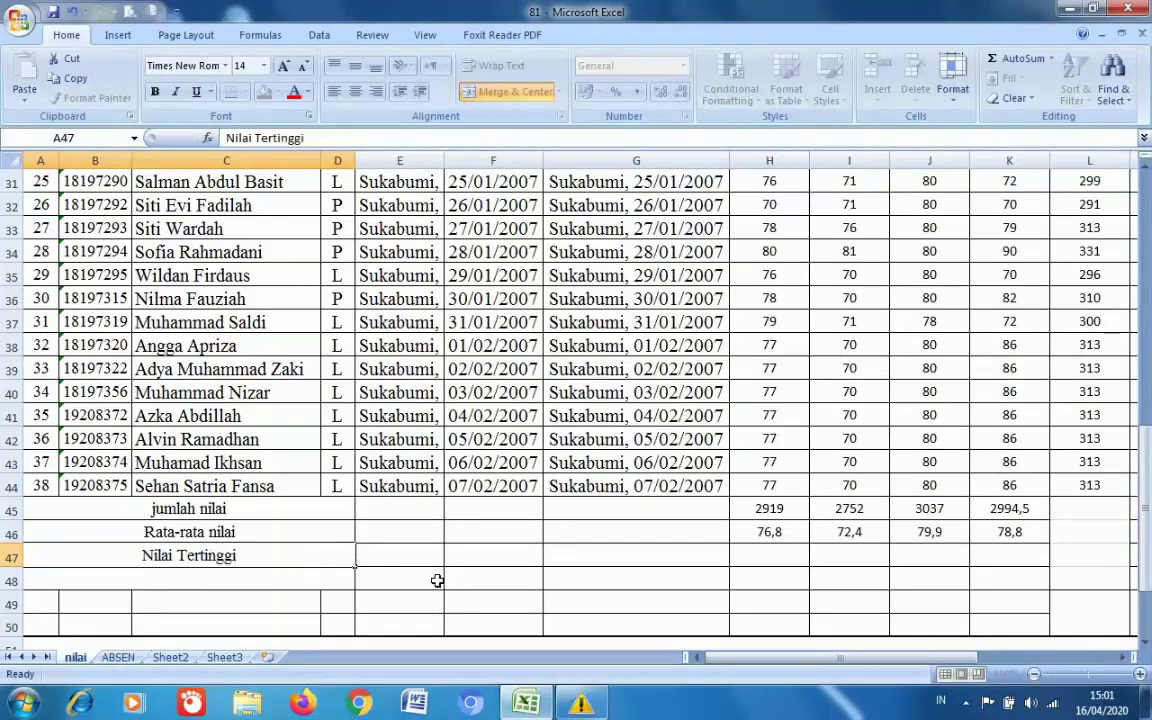
click(437, 580)
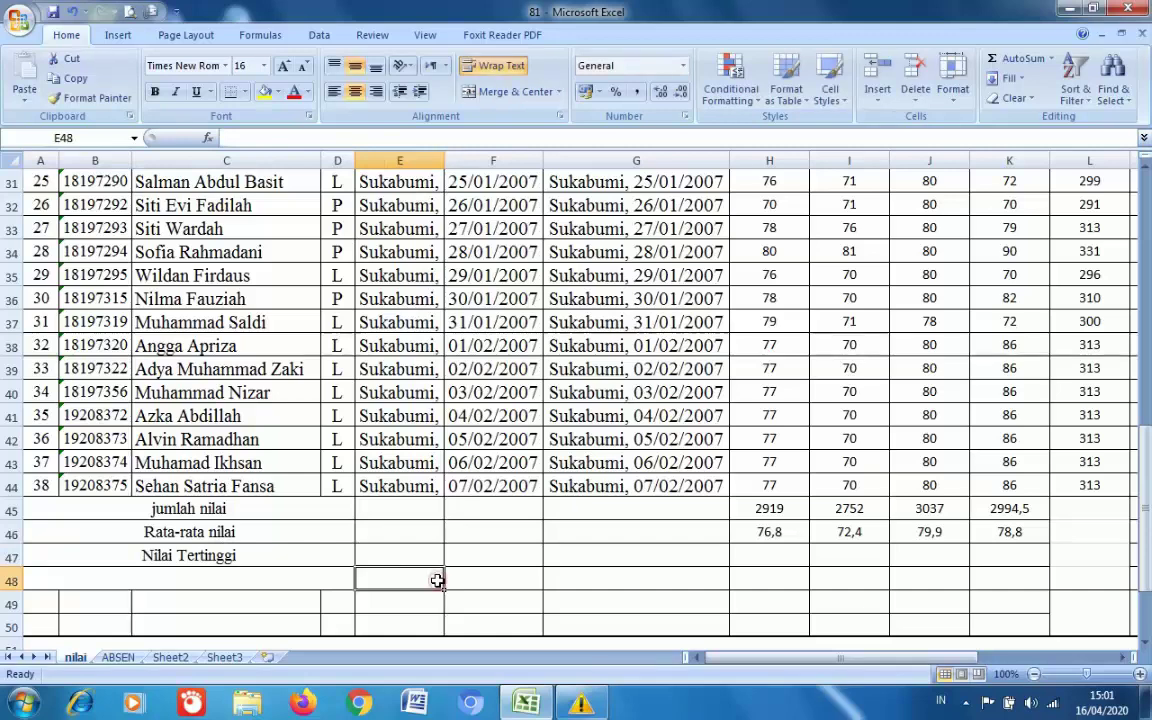
- Enter the formula =MAX(H7:H44) in the Nilai Tertinggi row for the Matematika scores, cell H47
click(764, 554)
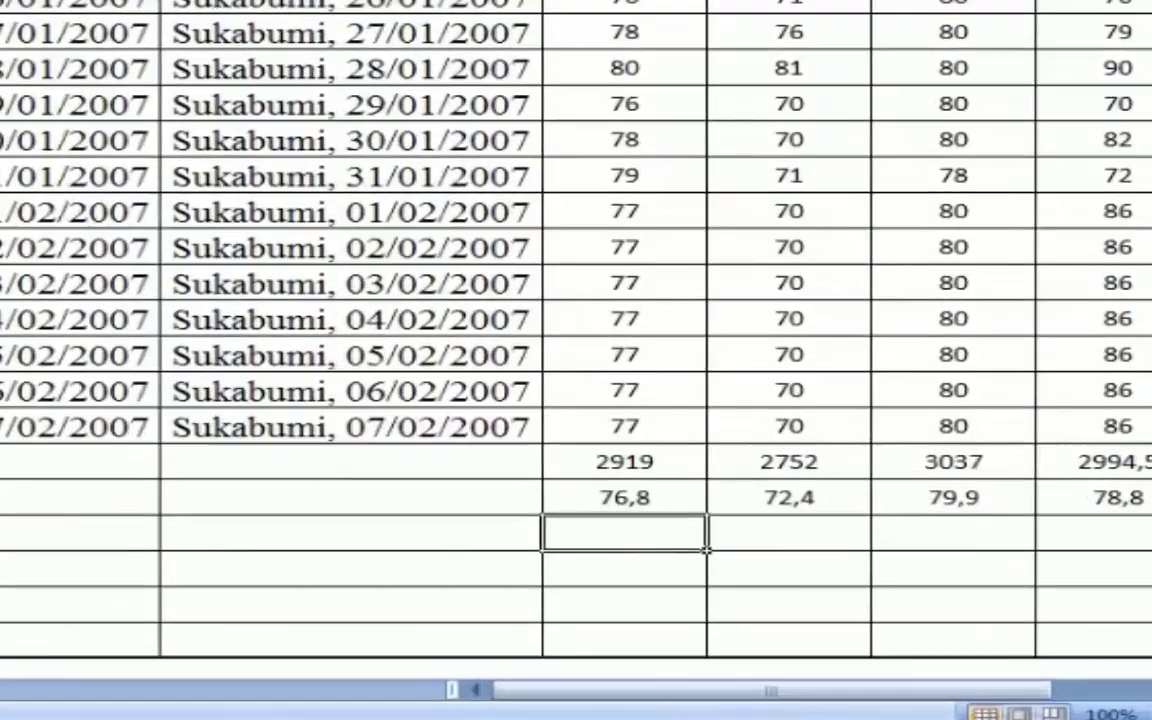
text(=)
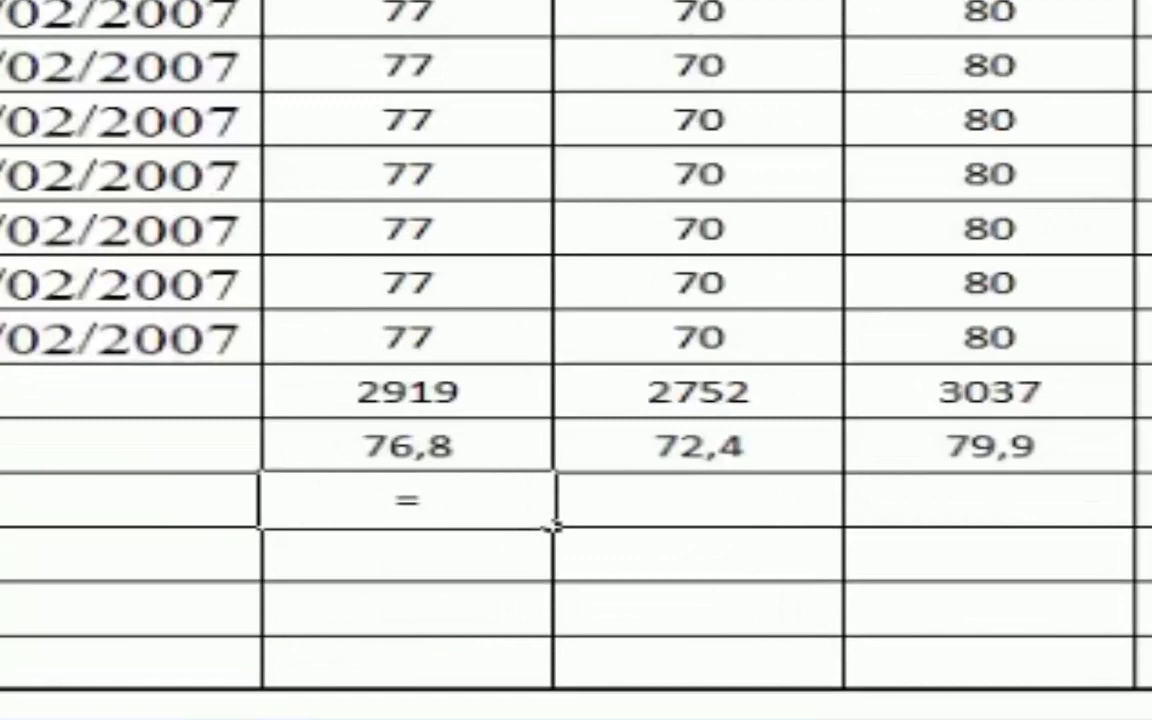
text(Max)
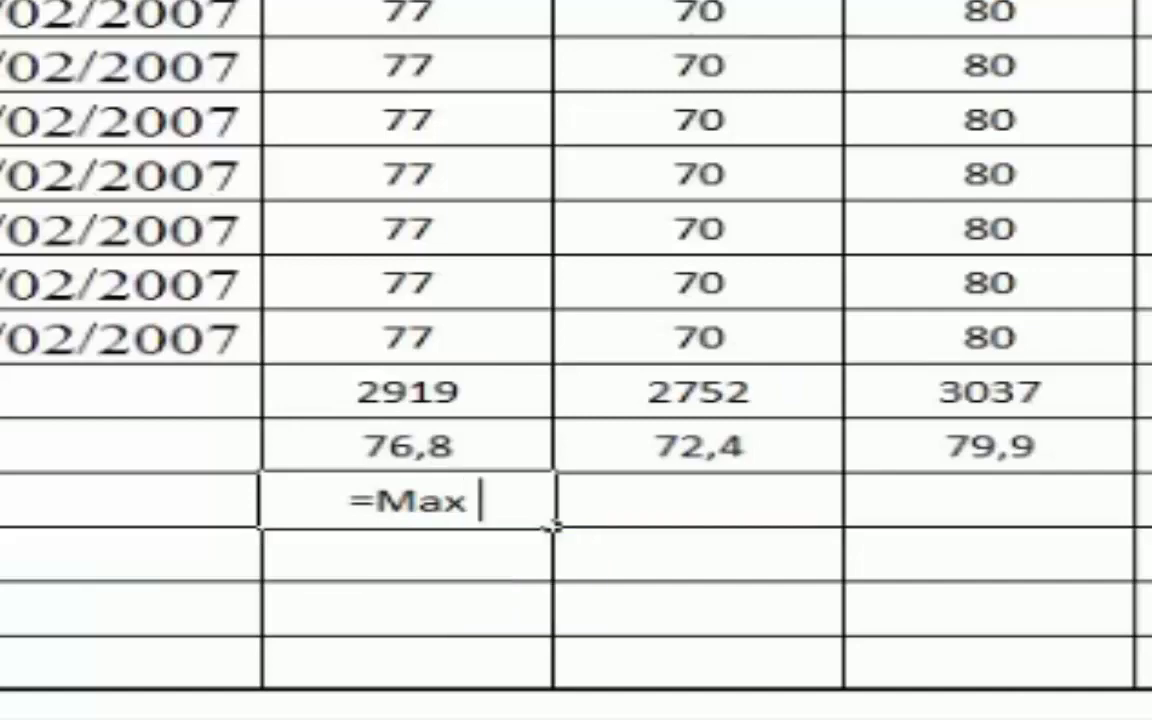
key(BackSpace)
text(()
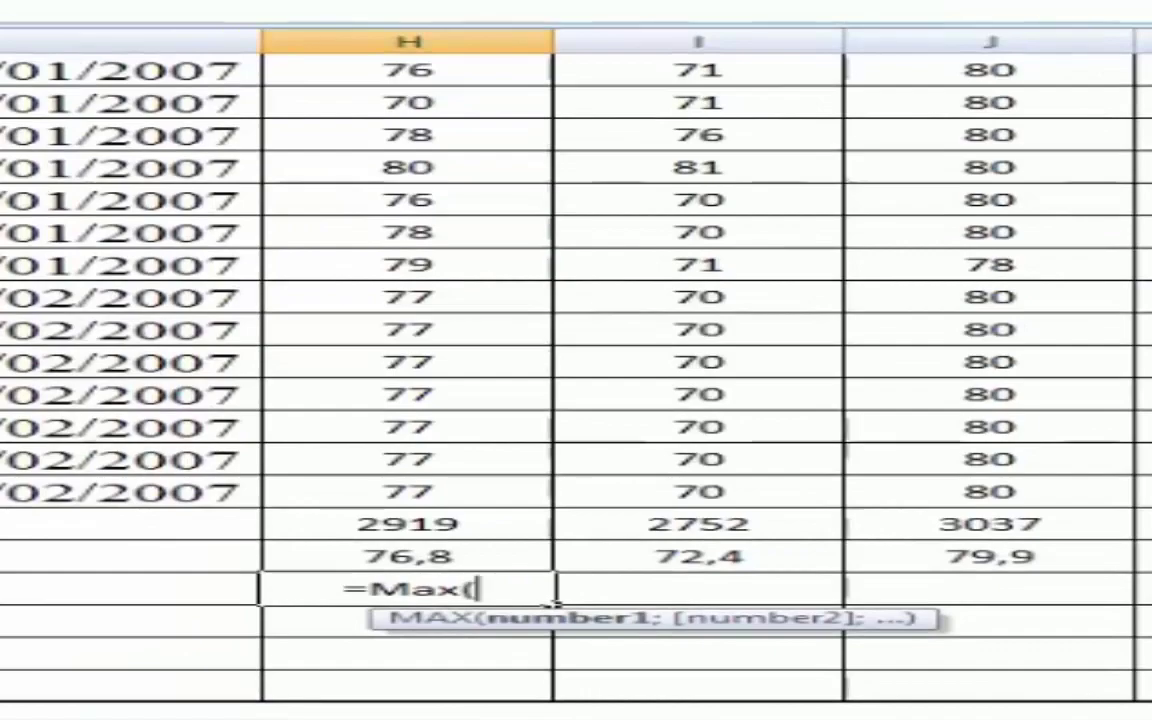
drag(1146, 480, 1146, 208)
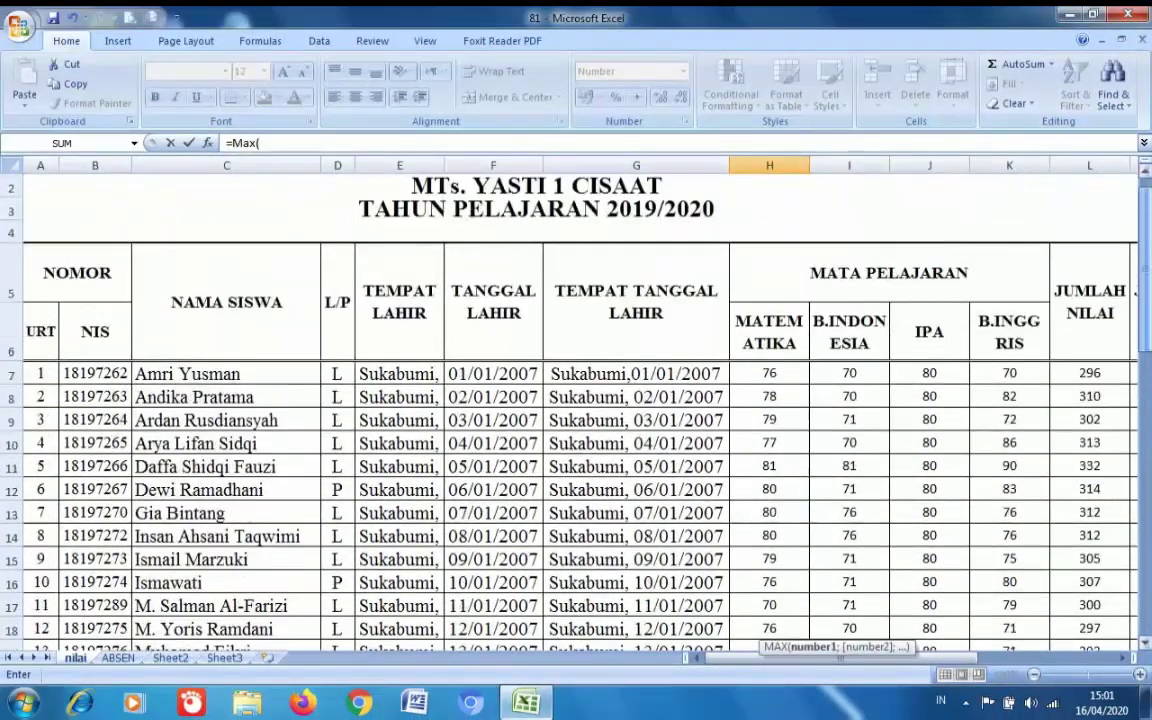
click(788, 375)
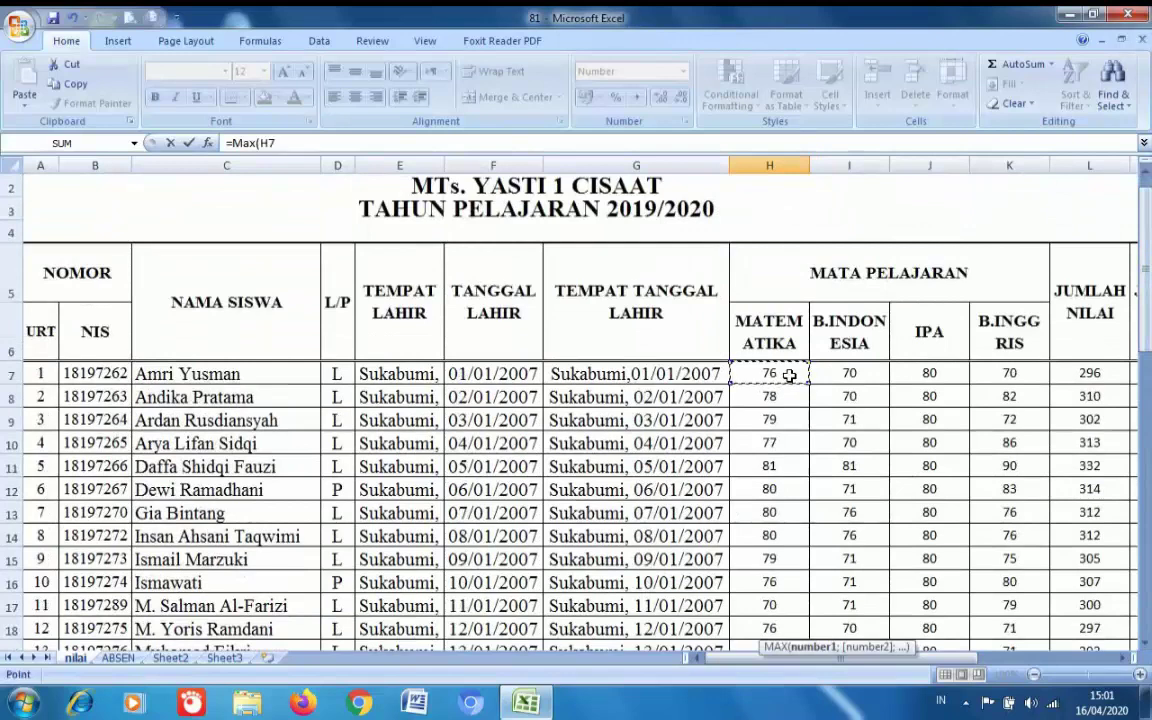
click(330, 147)
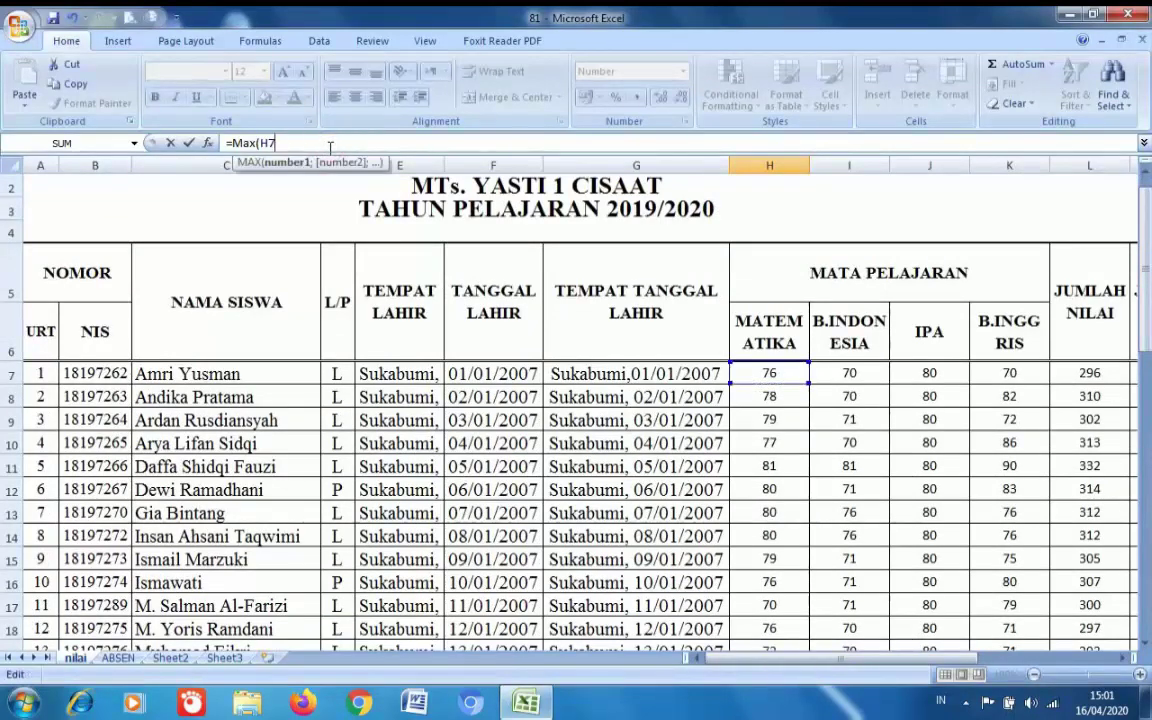
text(:)
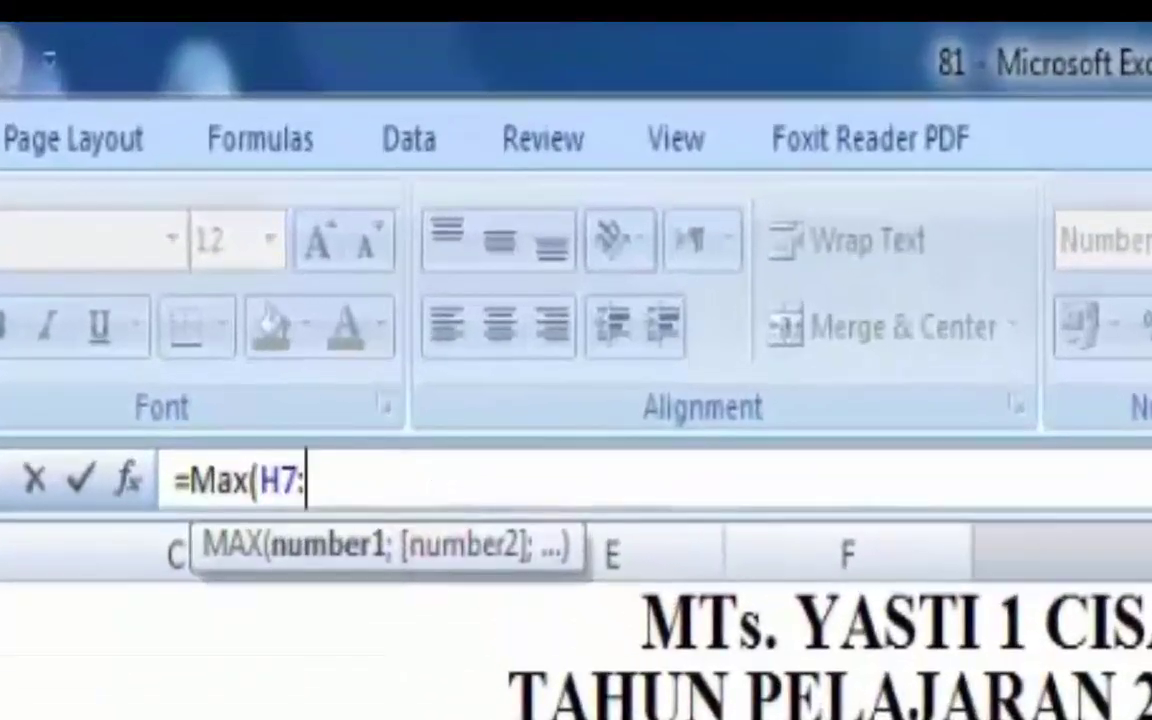
text(H)
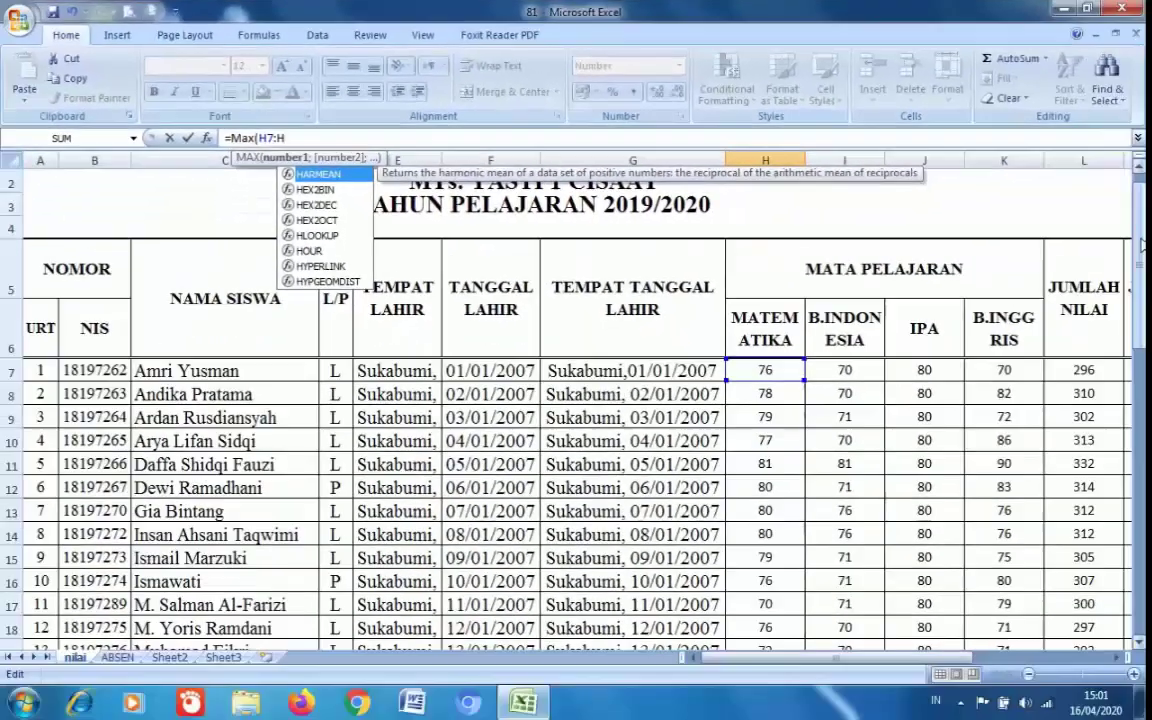
drag(1138, 215, 1138, 282)
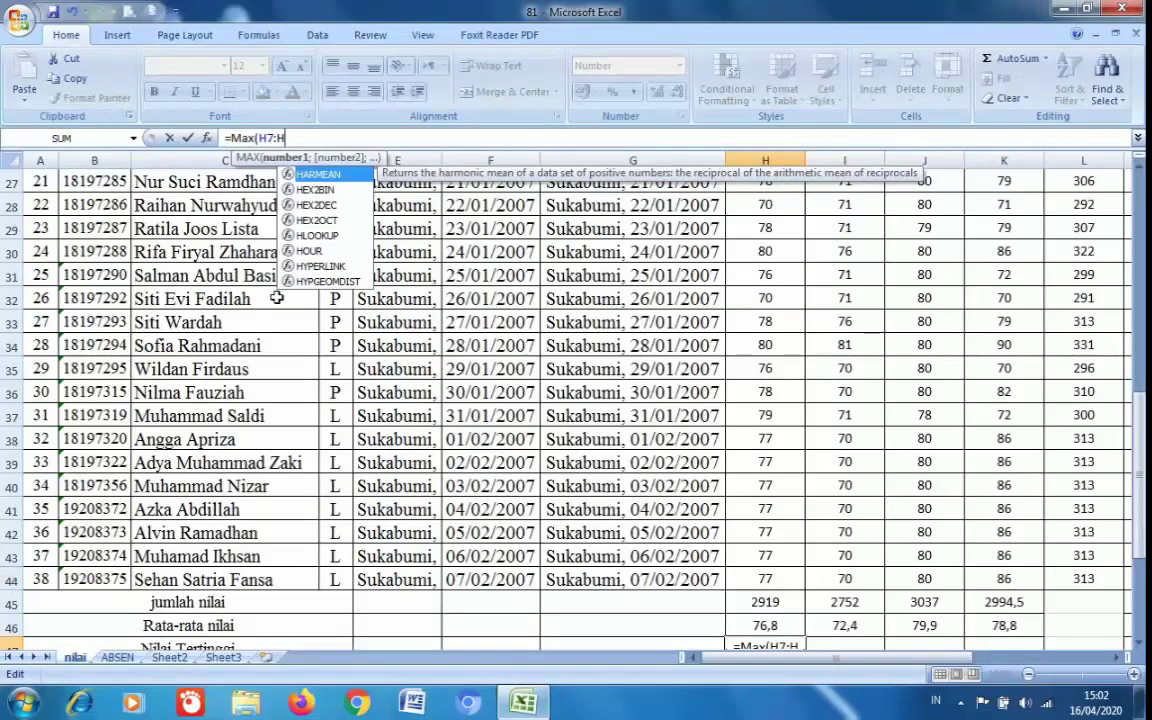
text(44)
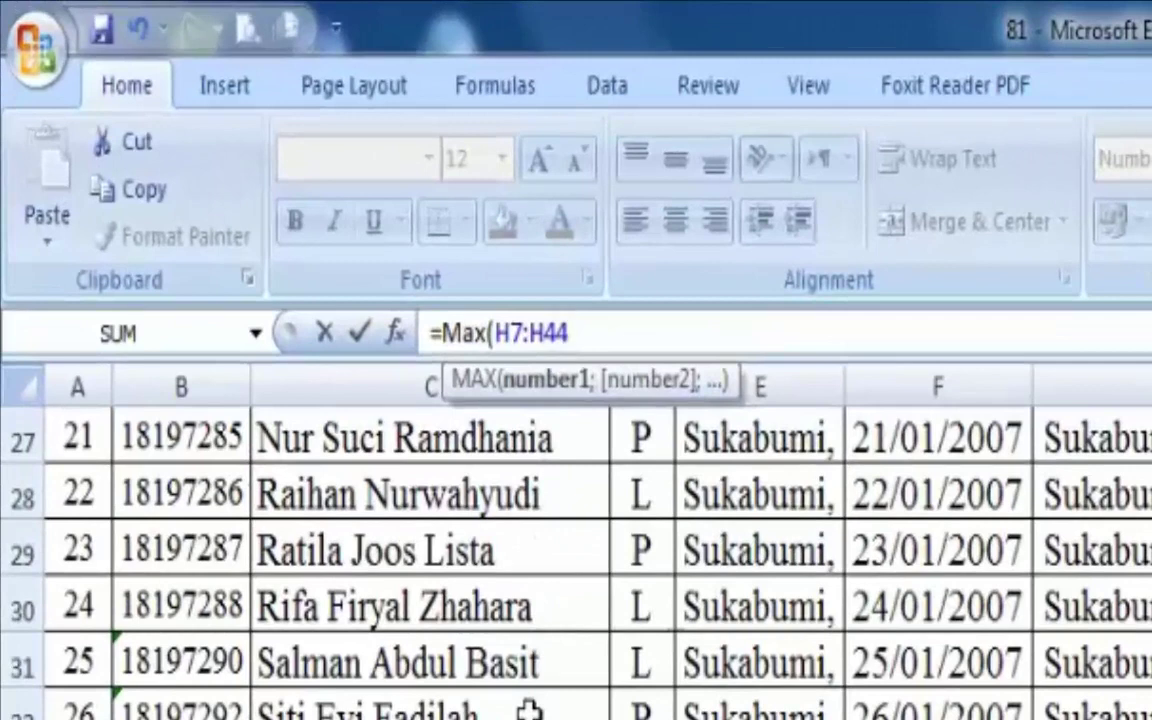
text())
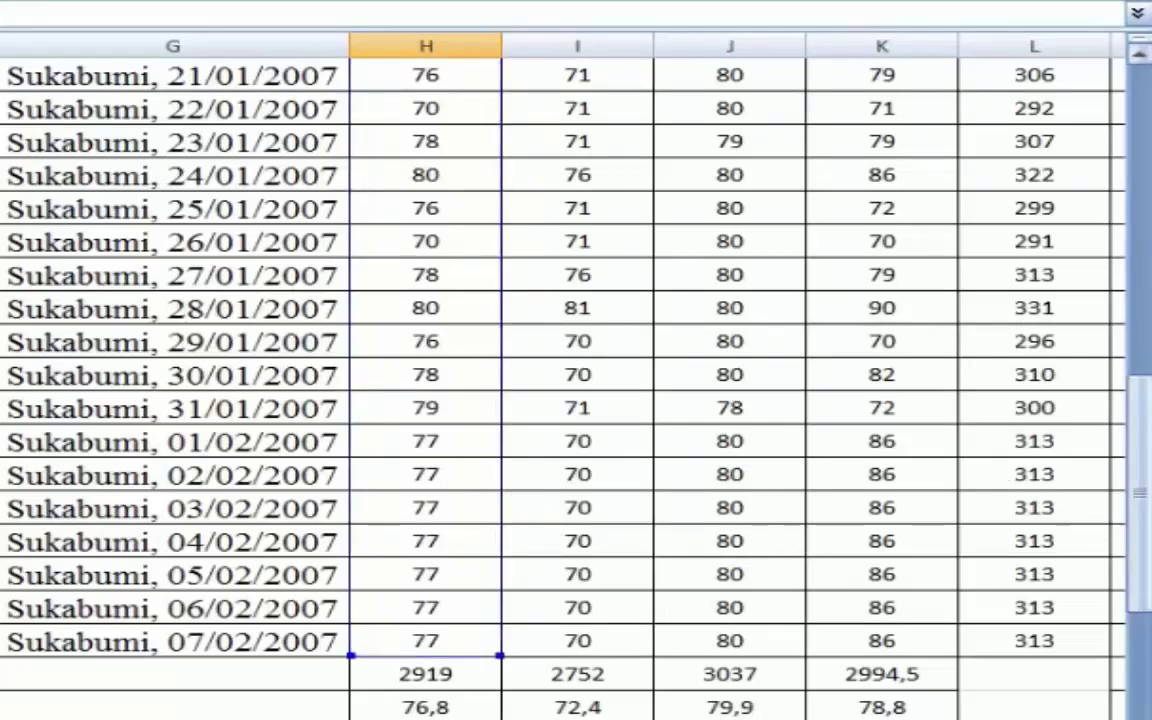
drag(1145, 480, 1145, 515)
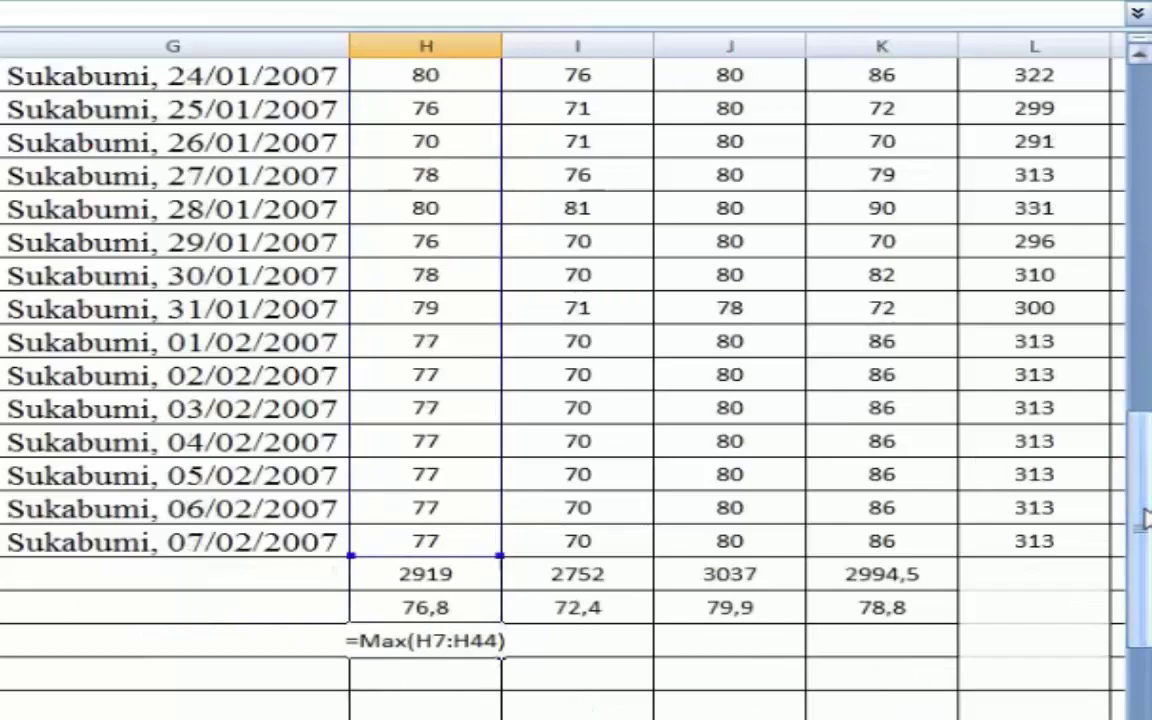
key(Return)
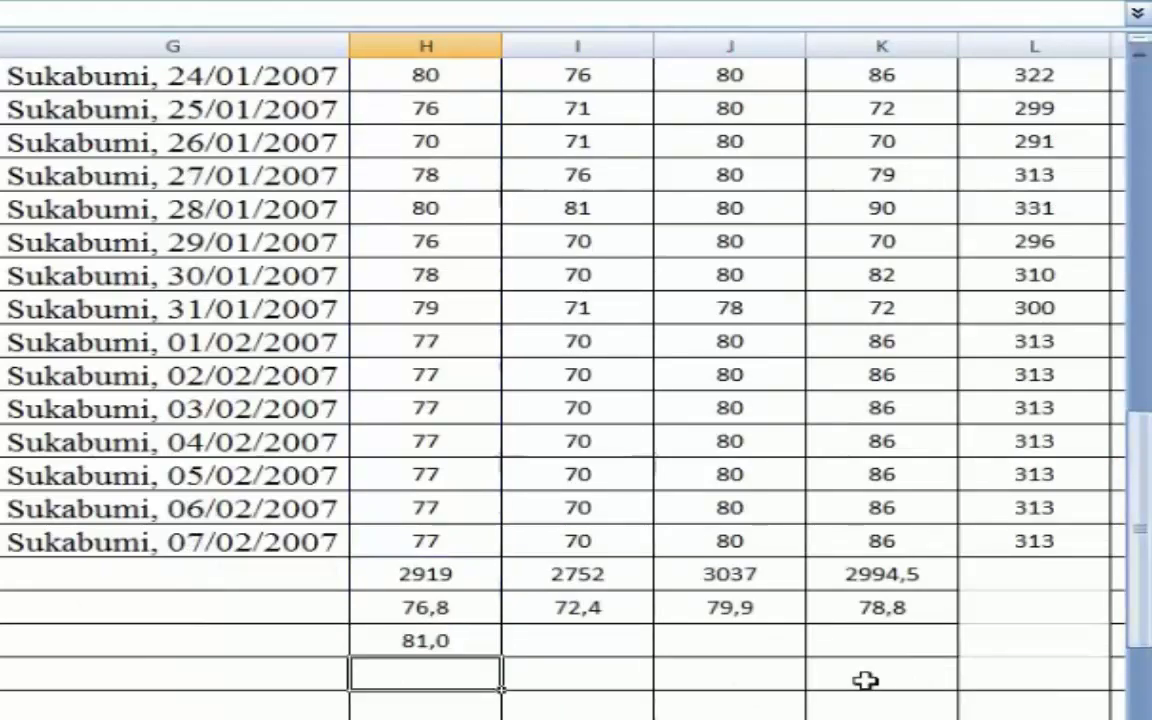
- Fill the MAX formula from H47 across the other subject columns through K47
click(465, 648)
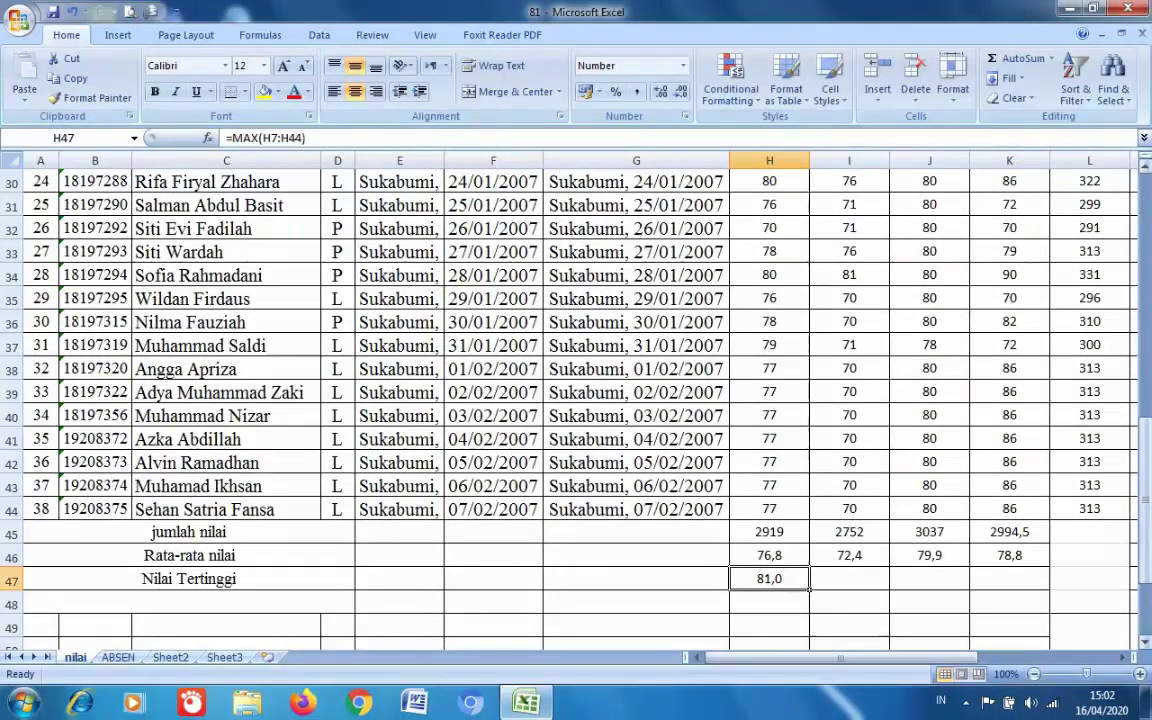
drag(1146, 500, 1146, 491)
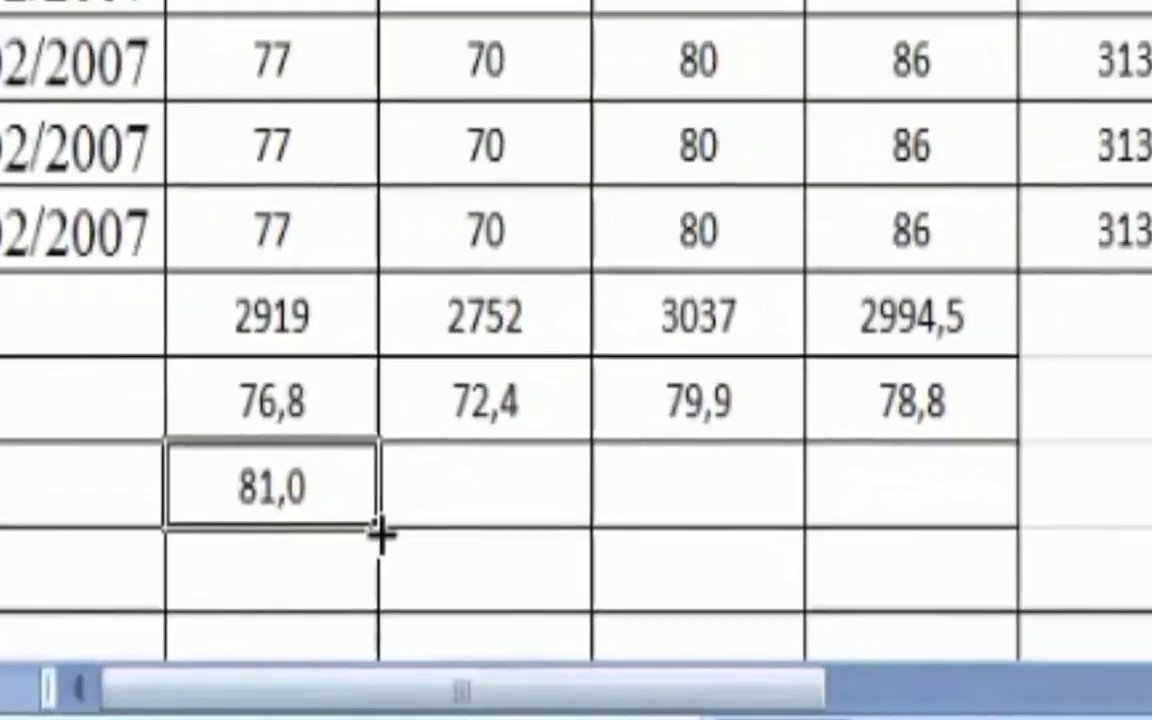
click(494, 509)
drag(362, 537, 884, 524)
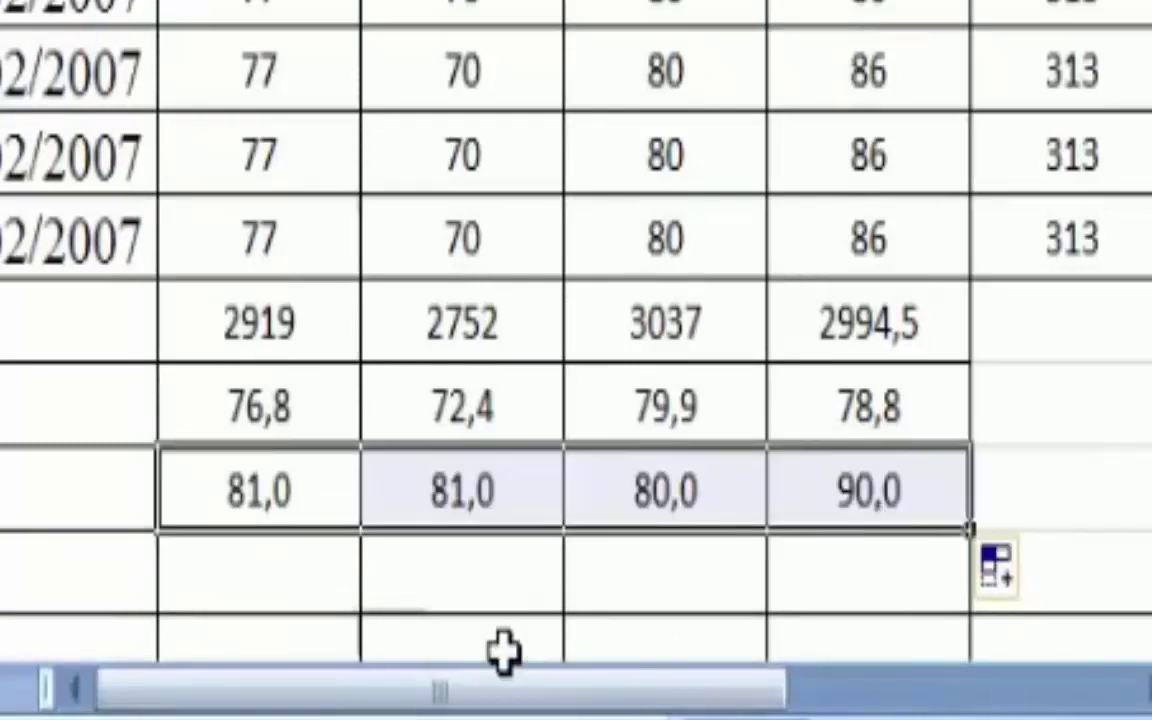
click(470, 600)
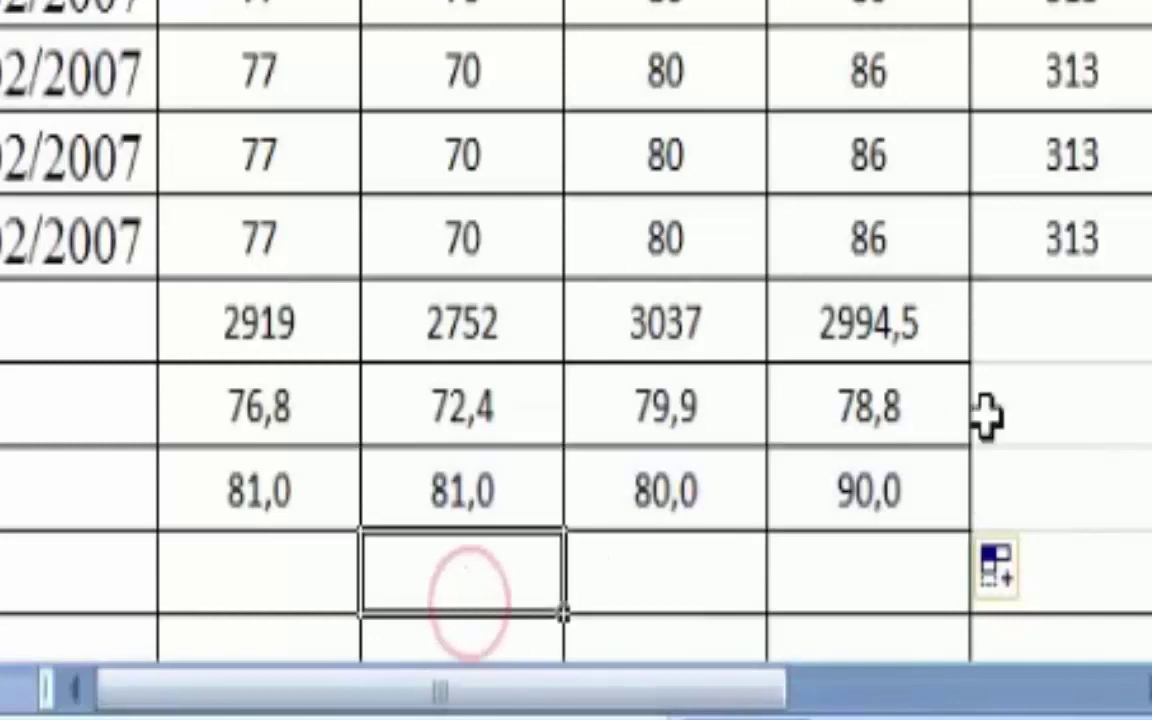
drag(1150, 232, 1137, 557)
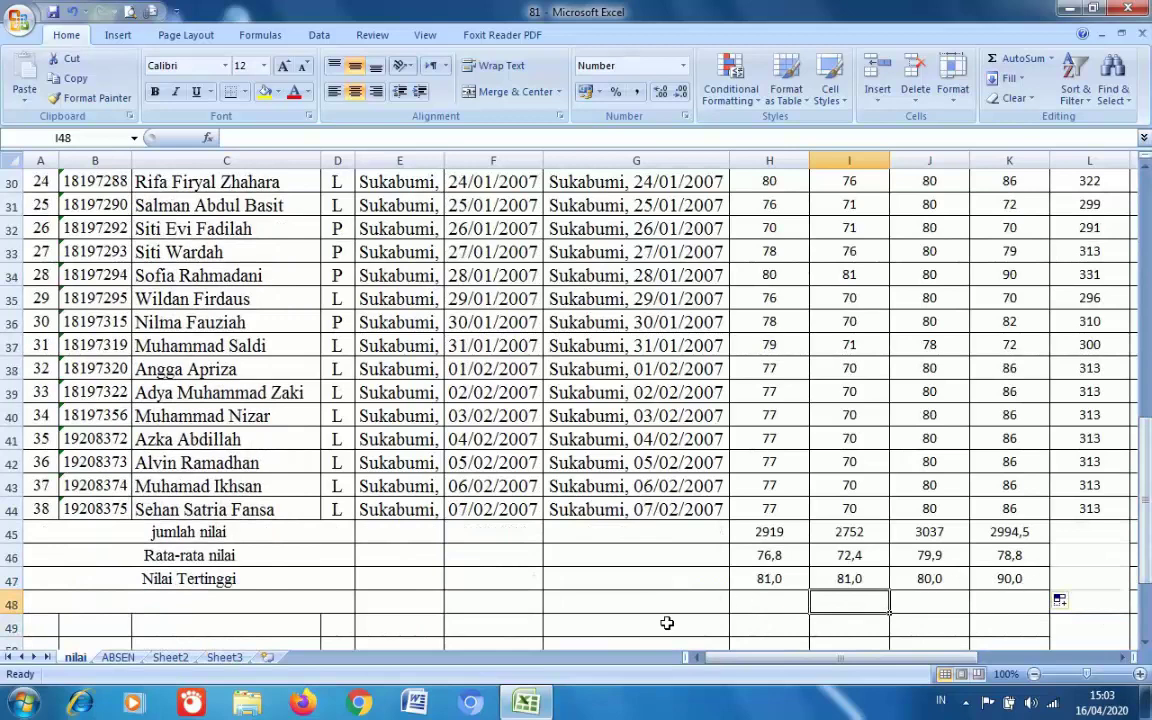
- Copy the merged Nilai Tertinggi label down into row 48 and change the copy to "Nilai Terendah"
click(309, 578)
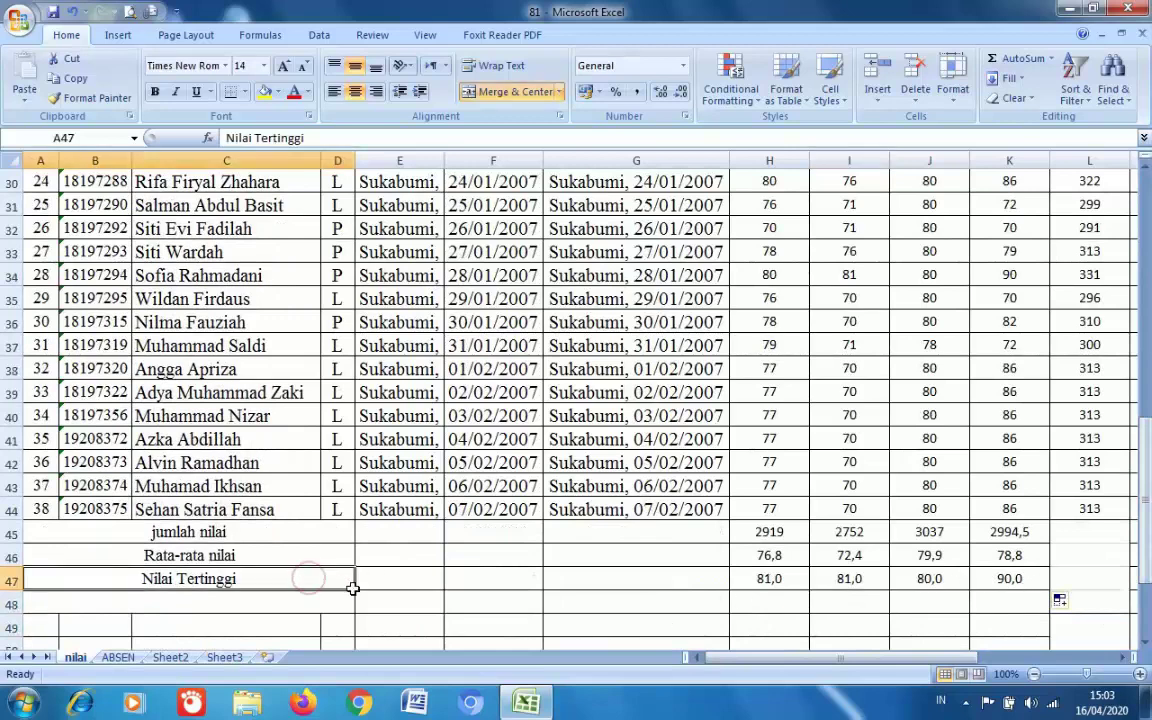
drag(356, 590, 351, 606)
double_click(299, 601)
key(BackSpace)
key(BackSpace)
key(BackSpace)
key(BackSpace)
key(BackSpace)
key(BackSpace)
text(e)
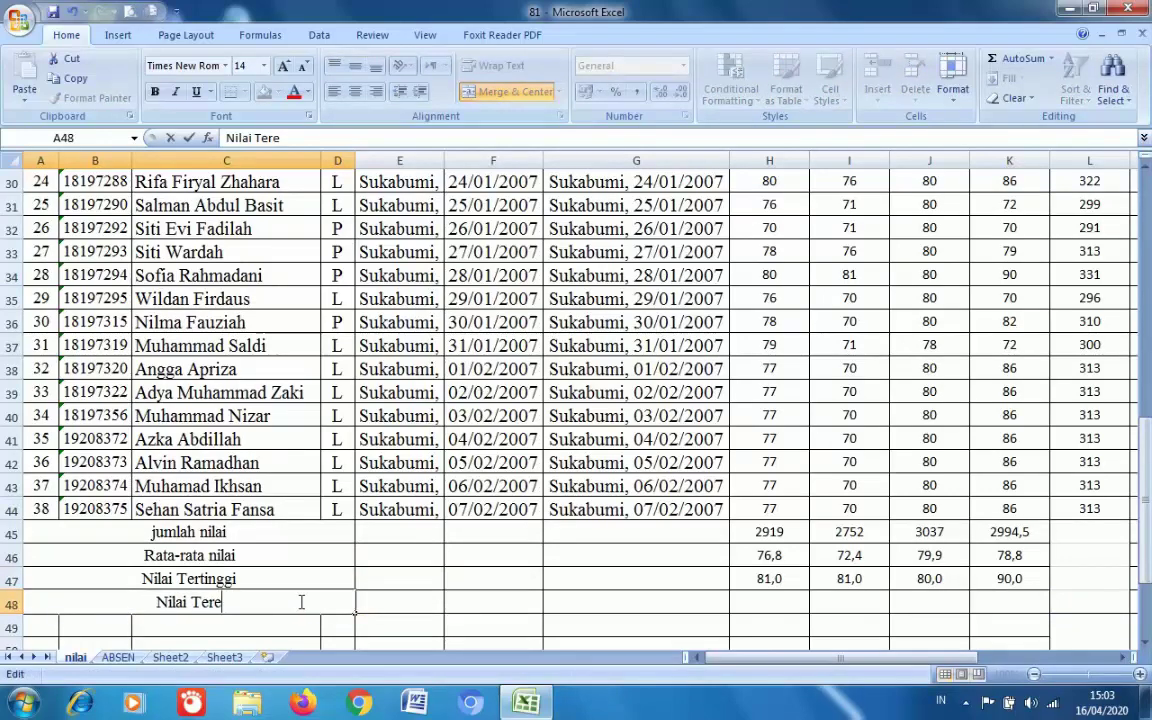
text(ndah)
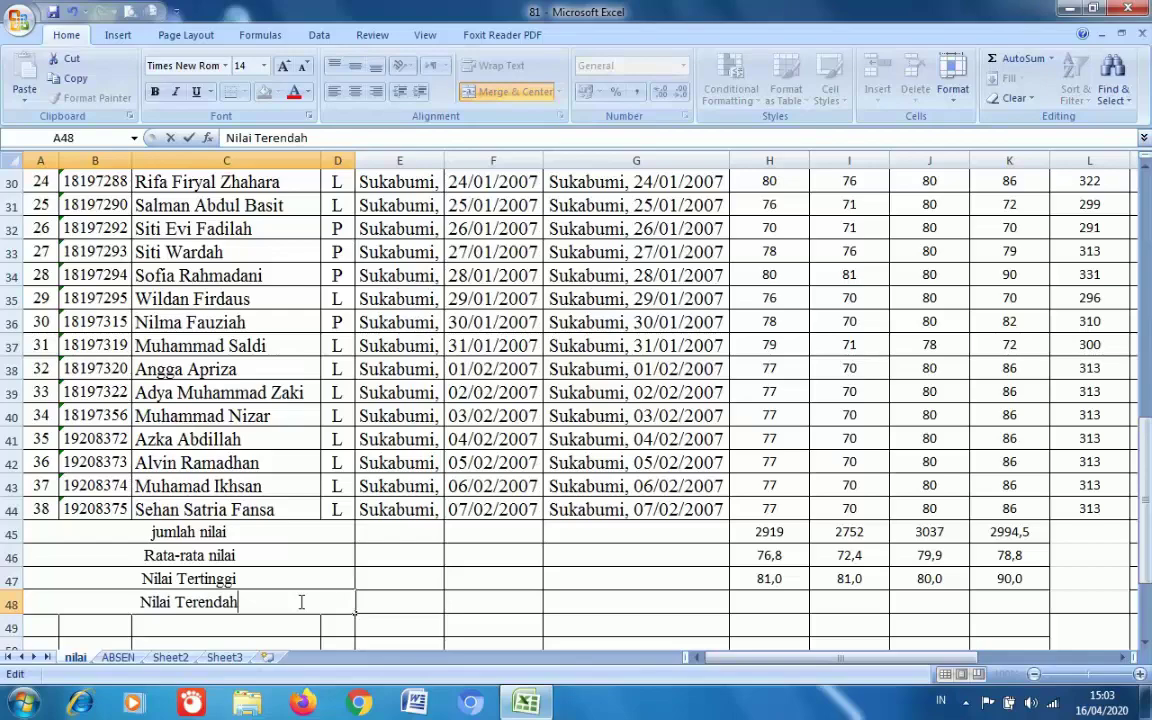
- Enter the formula =MIN(H7:H44) in the Nilai Terendah row for the Matematika scores, cell H48
click(757, 597)
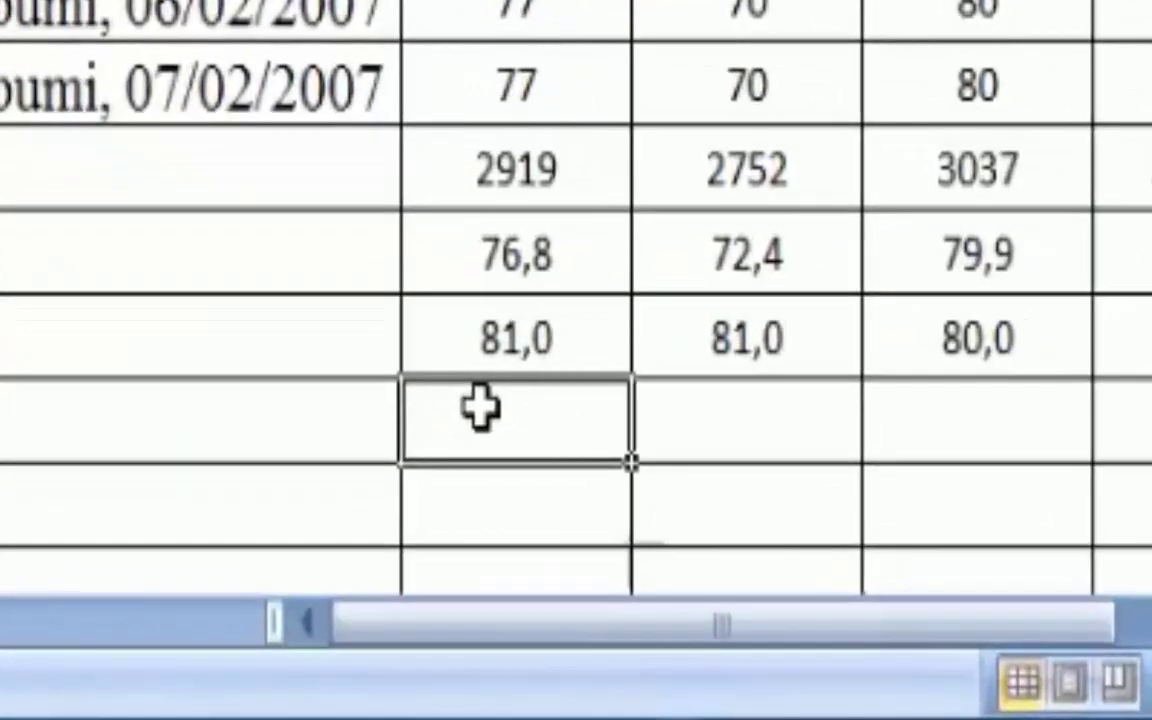
text(=)
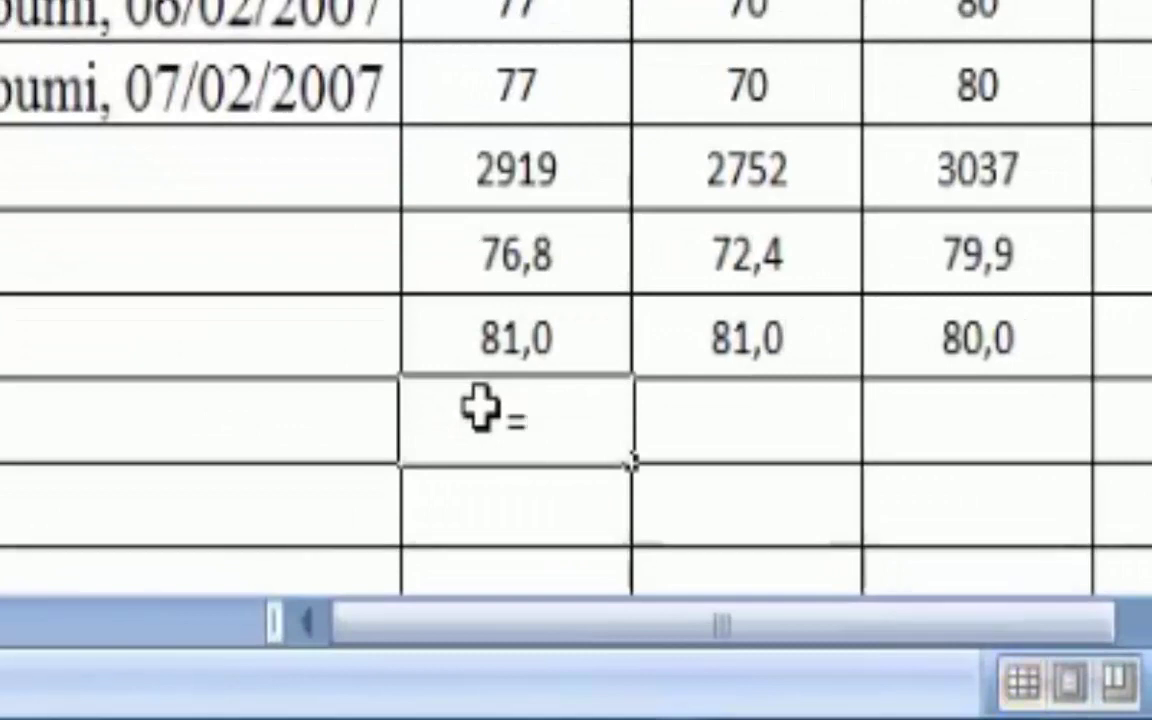
text(M)
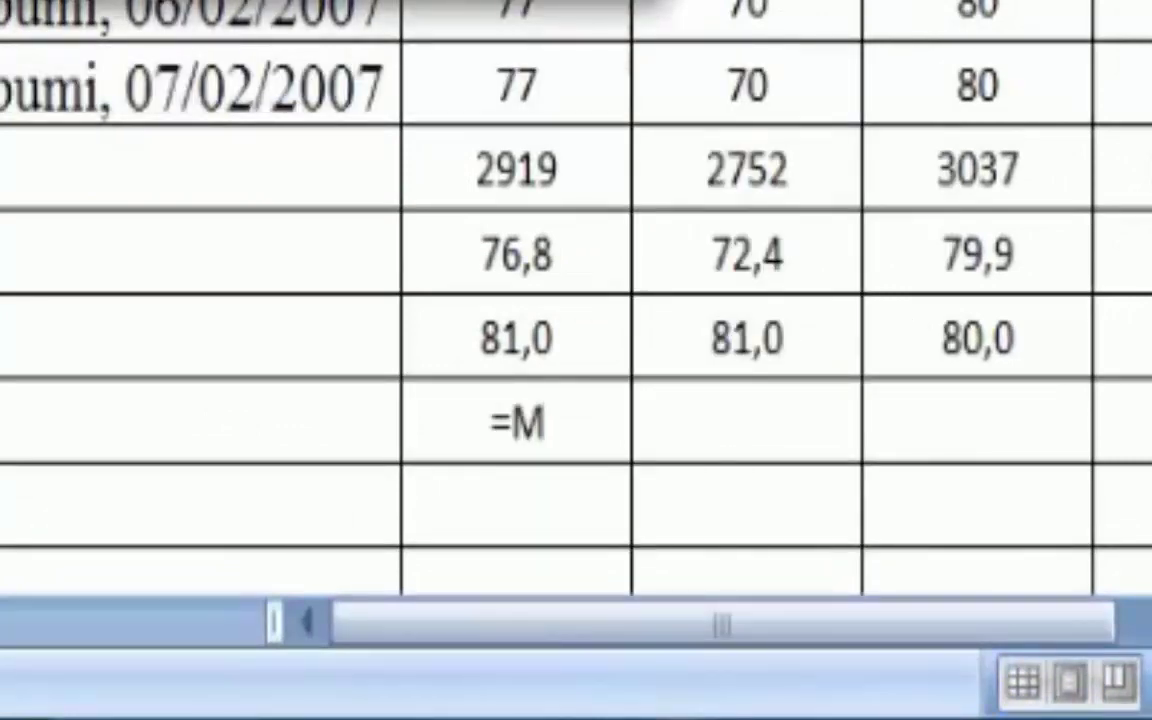
text(in)
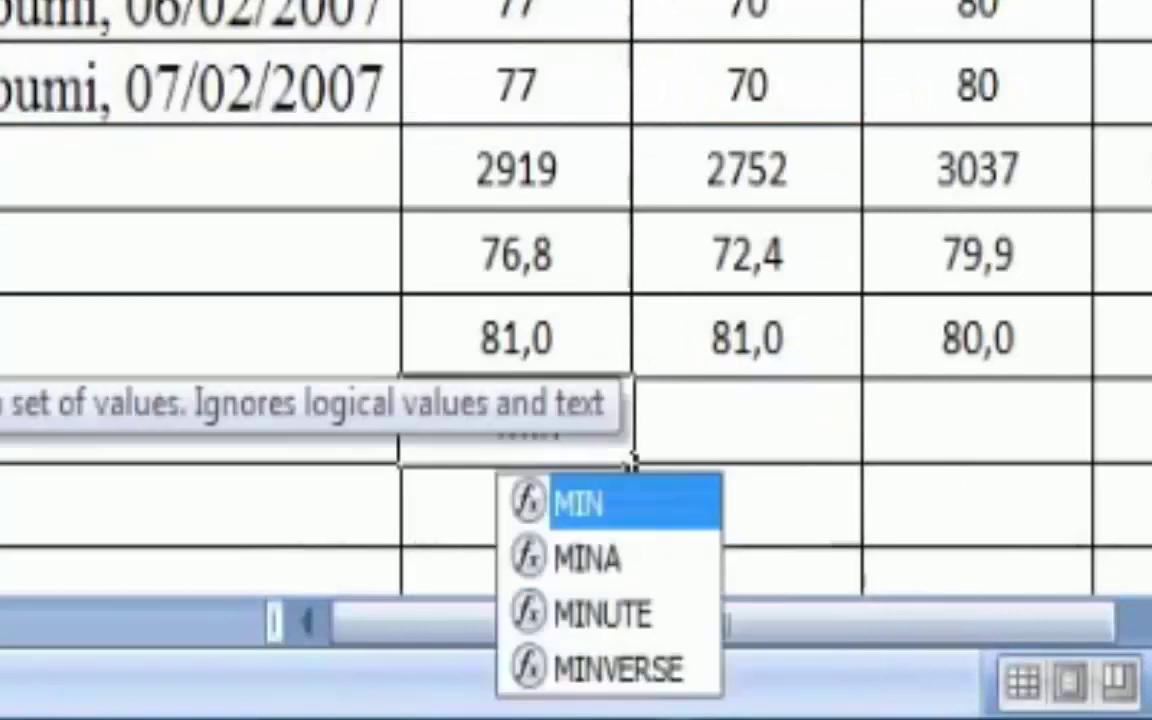
click(683, 440)
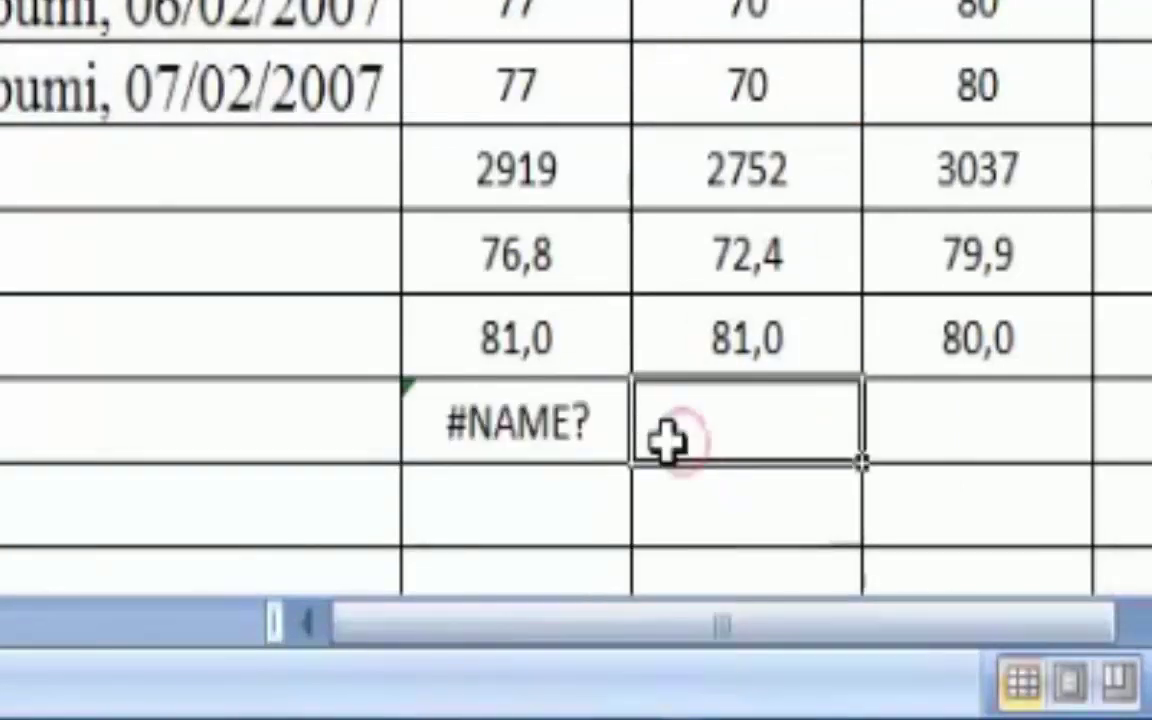
double_click(591, 437)
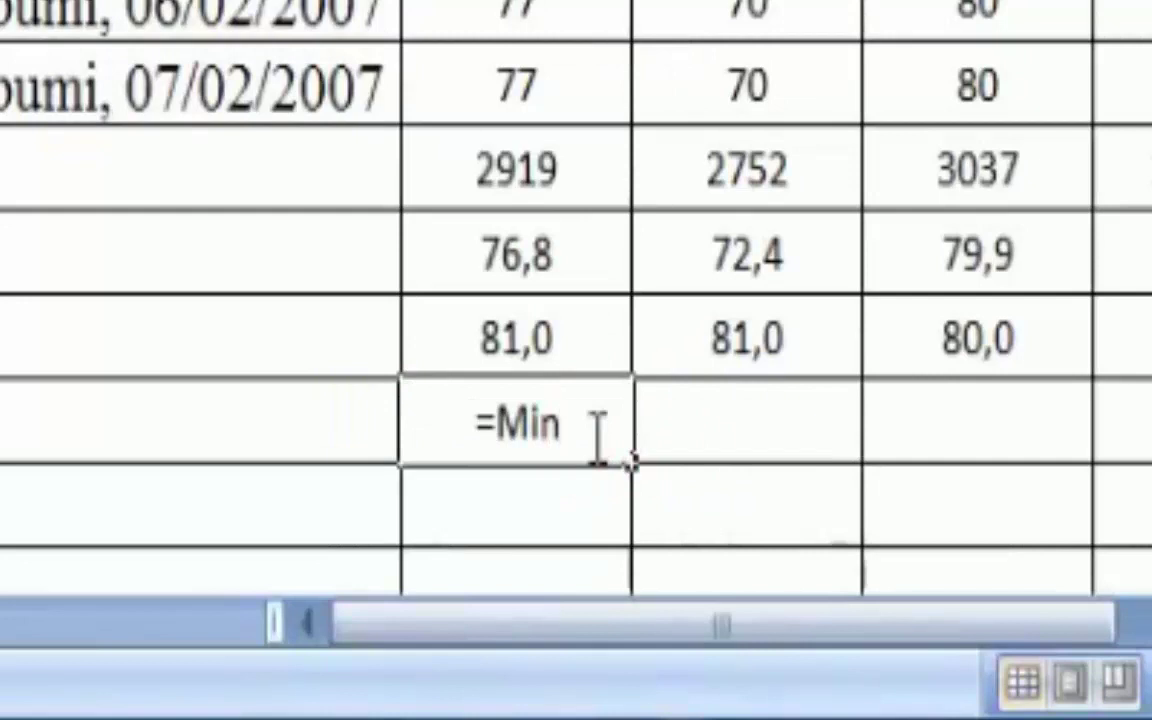
text(()
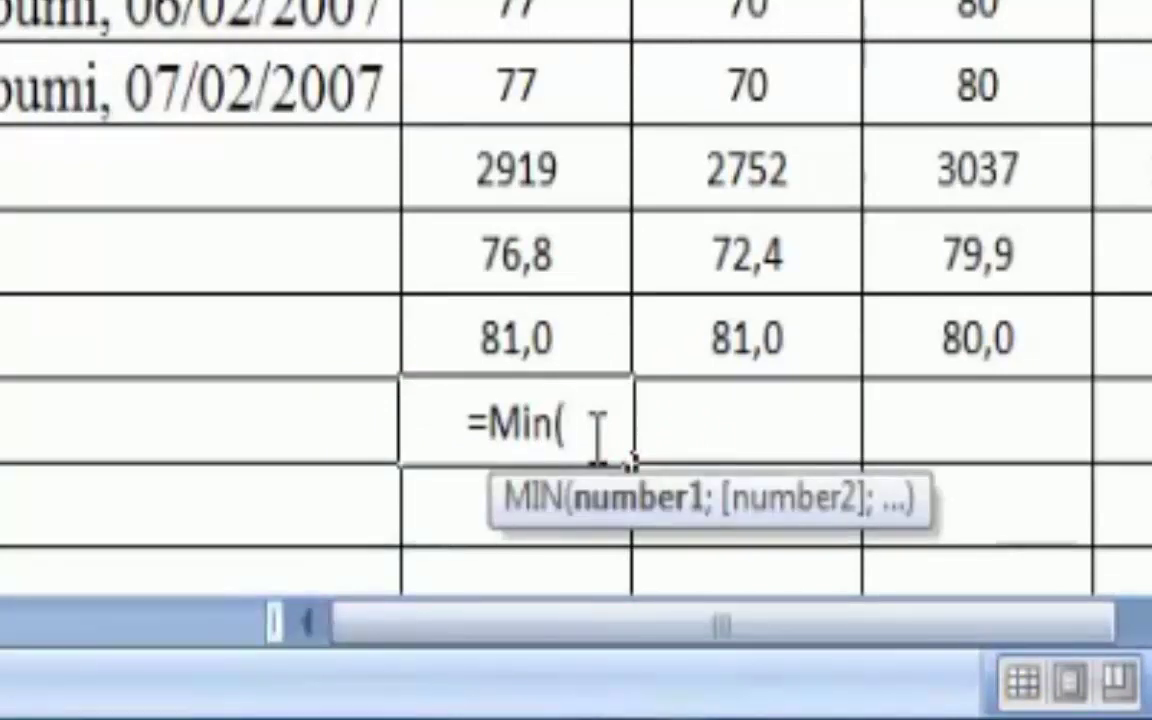
text(H)
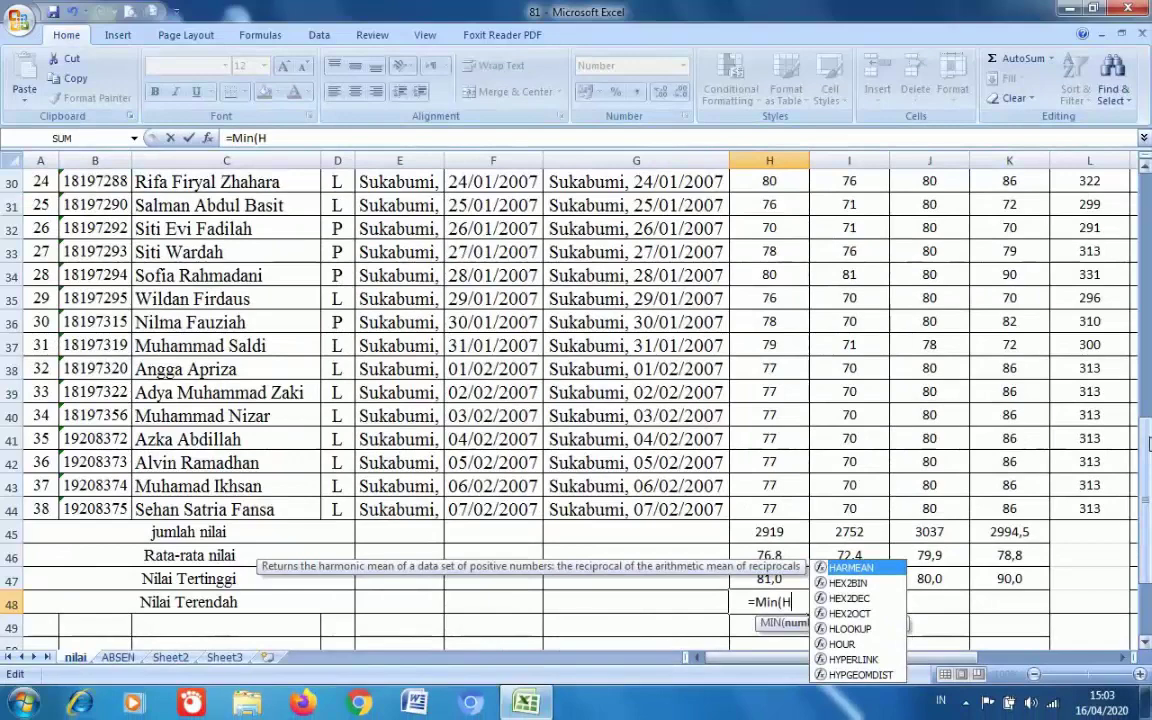
drag(1148, 443, 1146, 170)
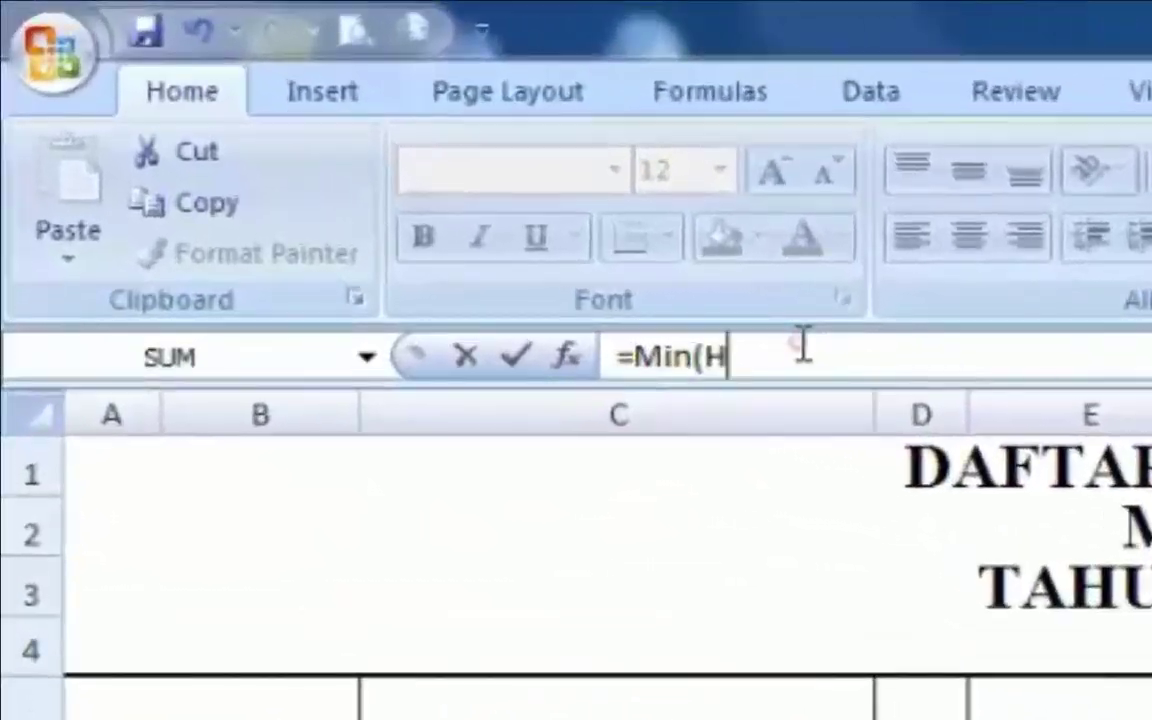
click(294, 136)
text(7;)
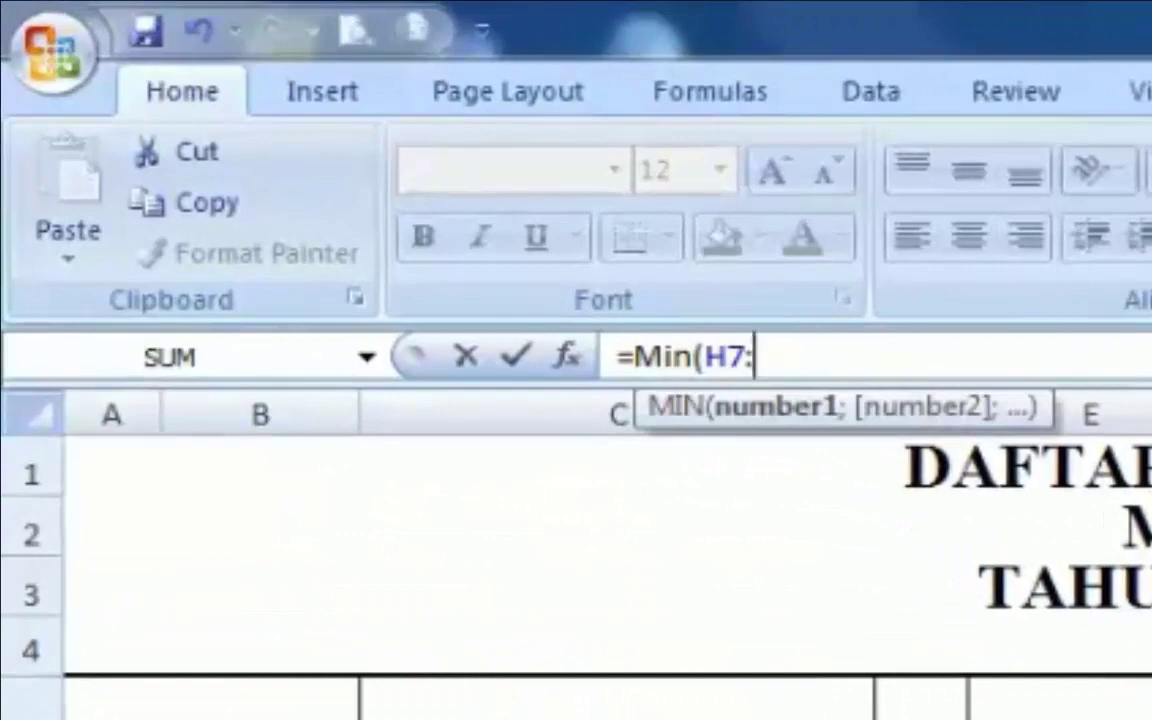
scroll(576, 560, down, 7)
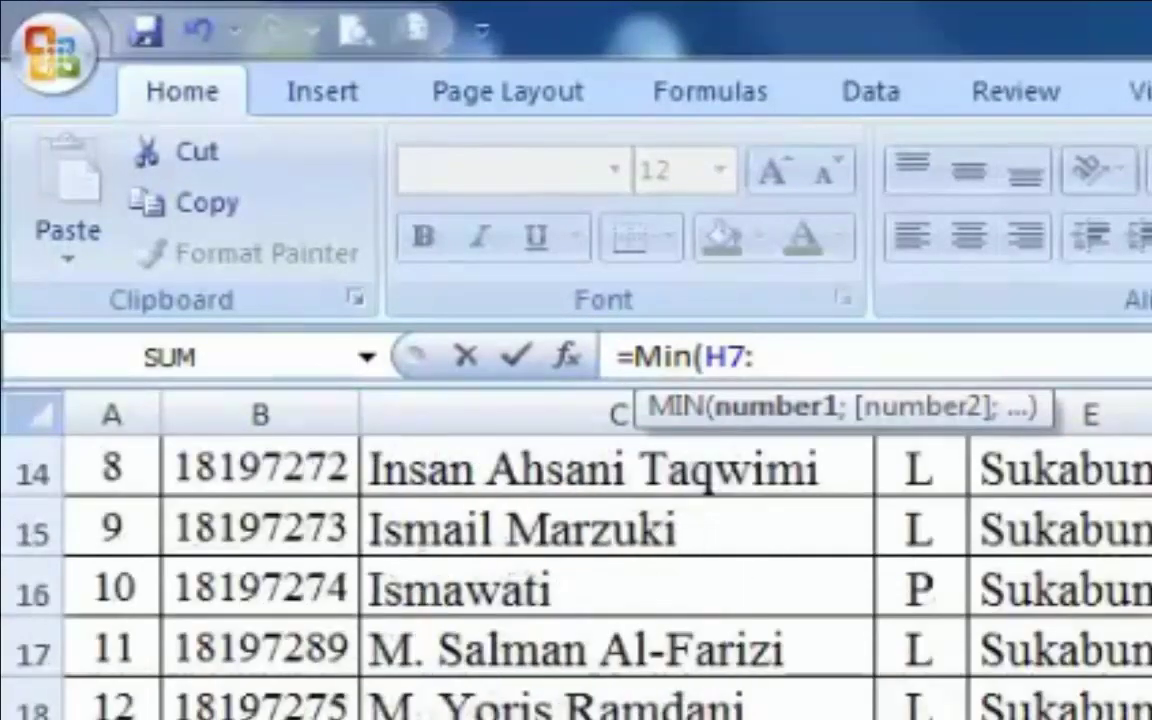
scroll(576, 560, down, 2)
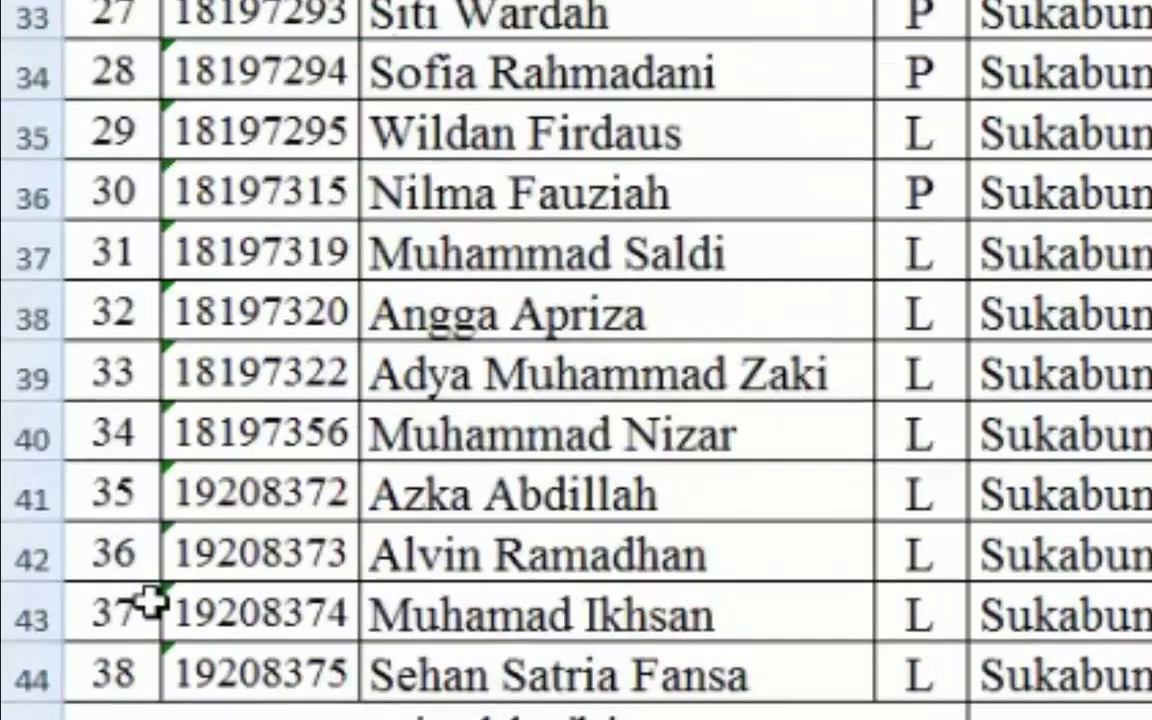
text(H7:H44)
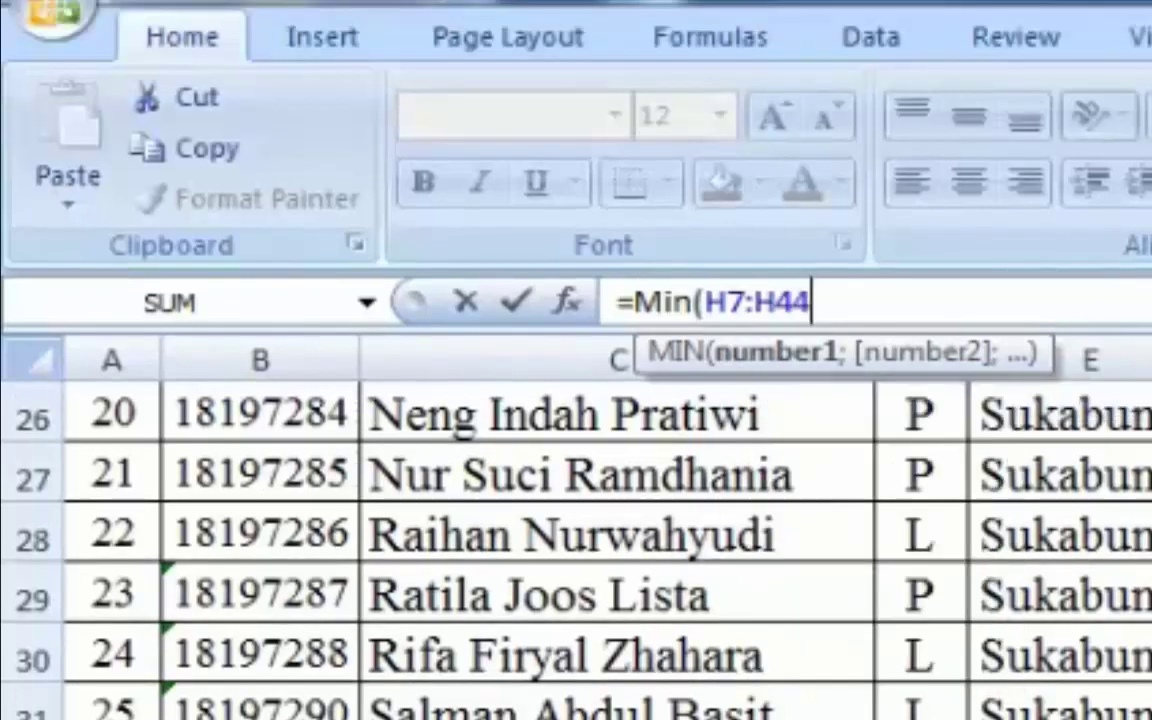
text())
key(Return)
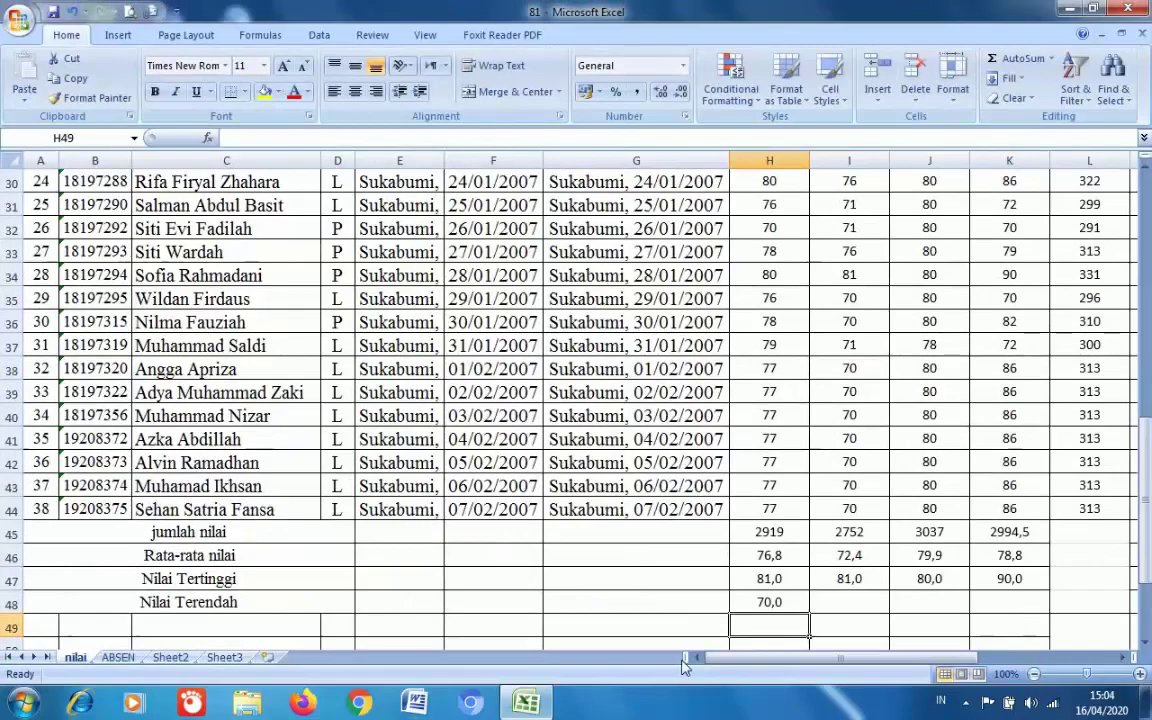
- Fill the MIN formula from H48 across the other subject columns through K48
click(773, 600)
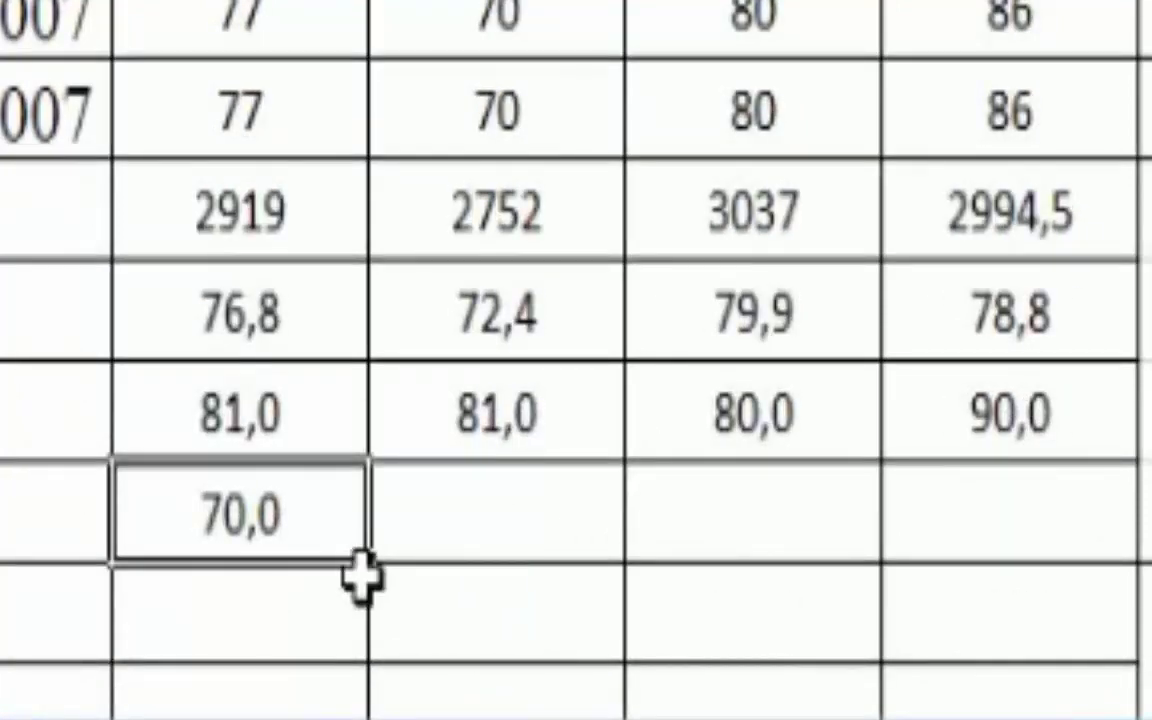
drag(368, 563, 1030, 548)
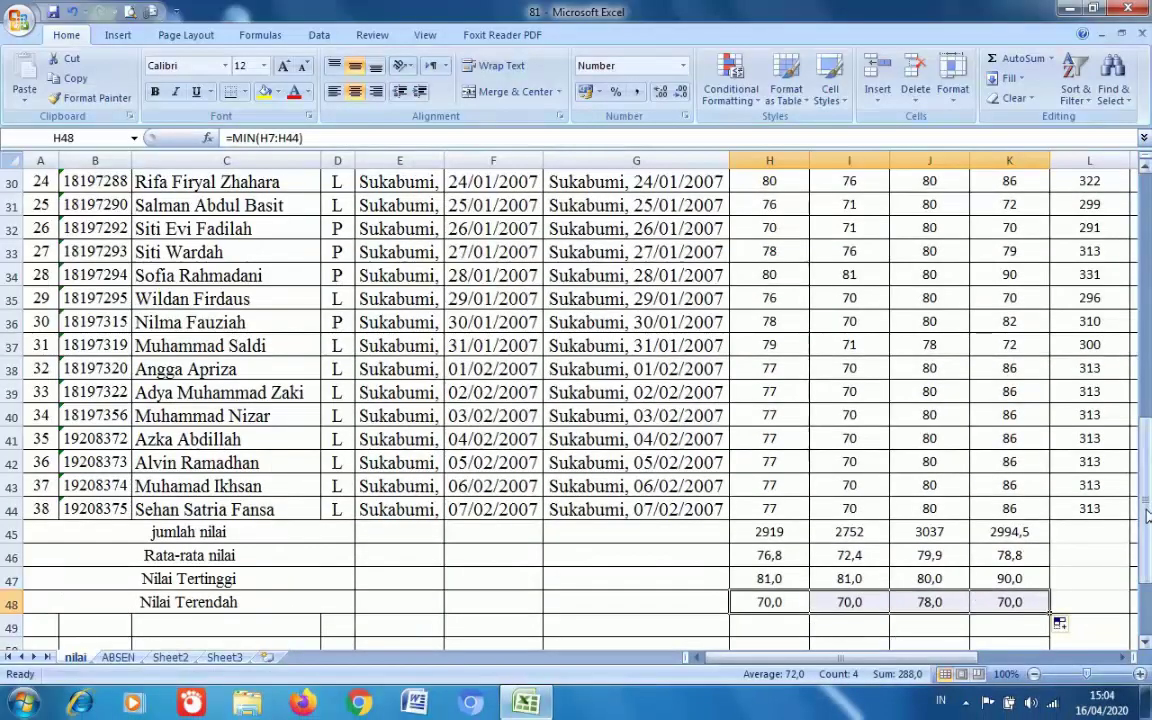
drag(1148, 512, 1148, 300)
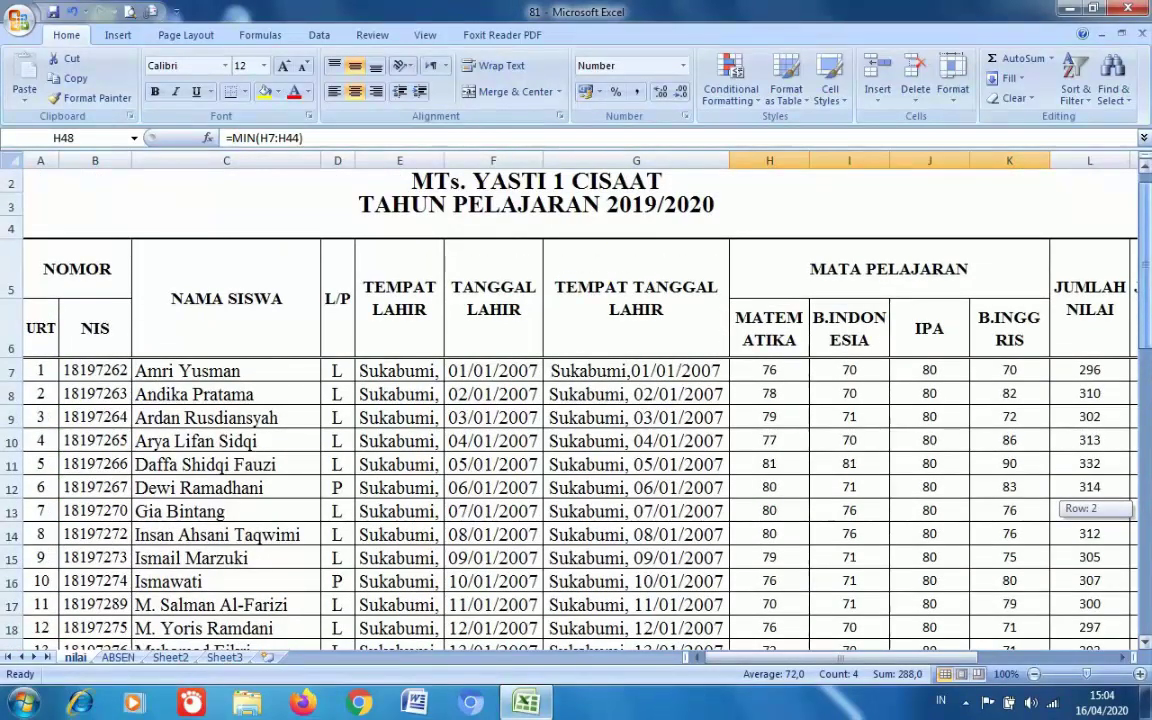
drag(1148, 300, 1148, 296)
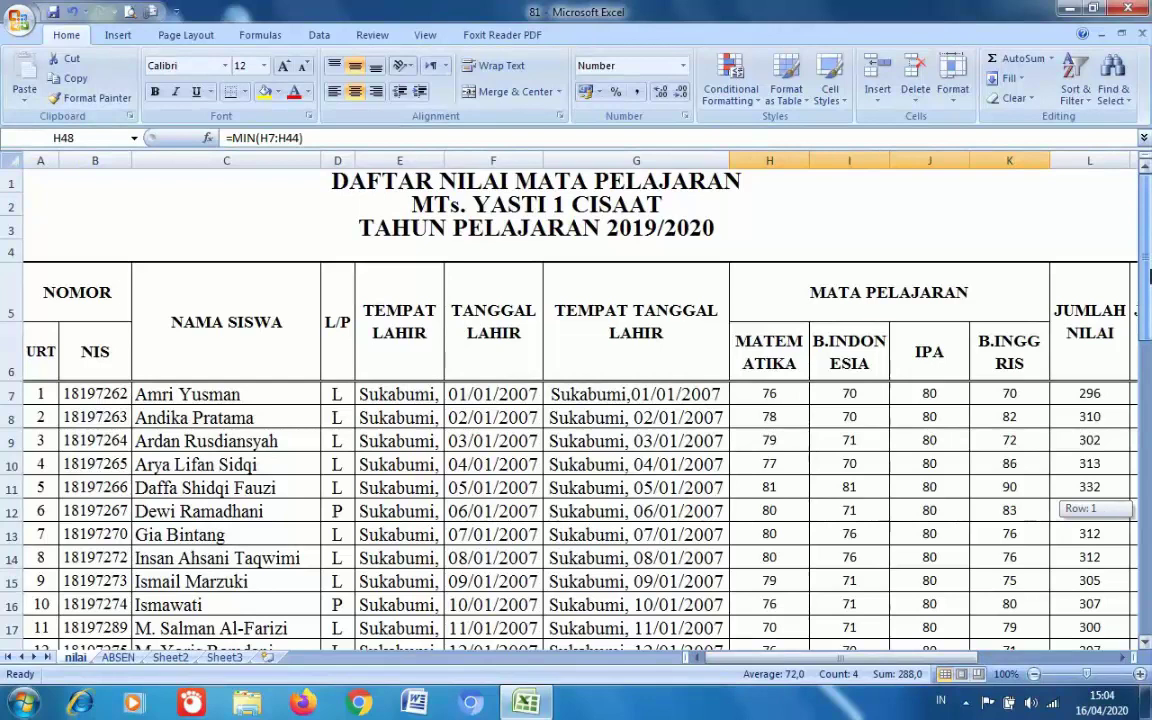
drag(1149, 272, 1150, 271)
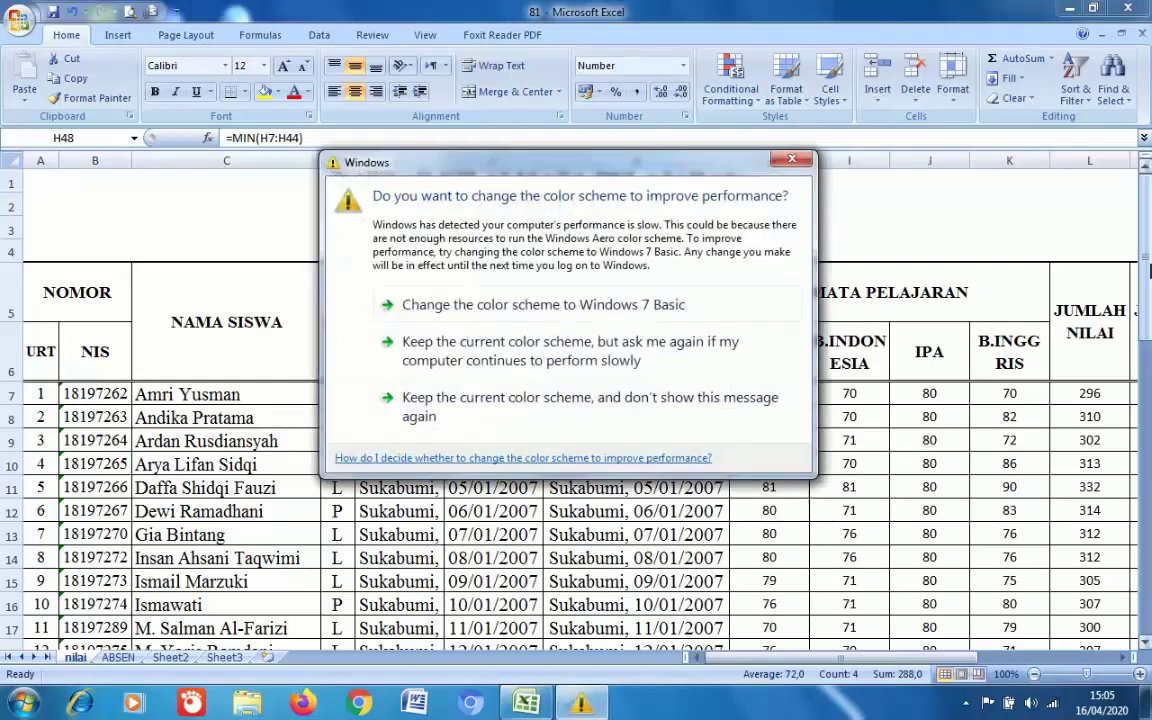
- Dismiss the Windows color scheme prompt without choosing any of its options
click(793, 161)
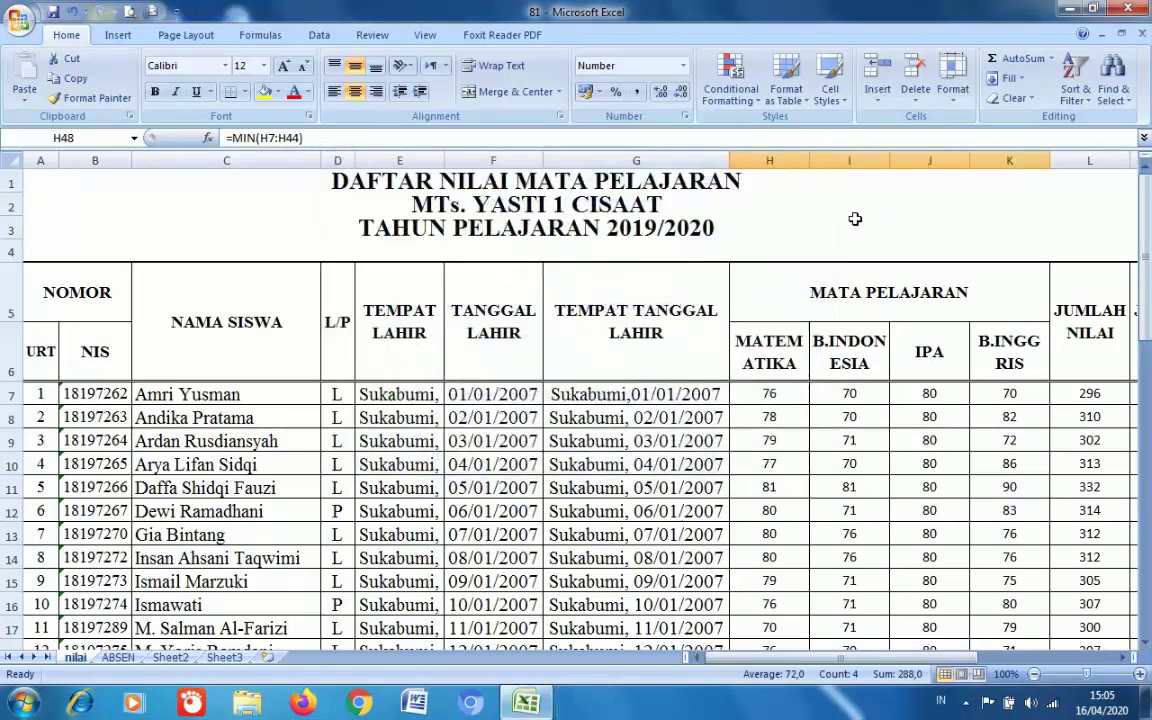